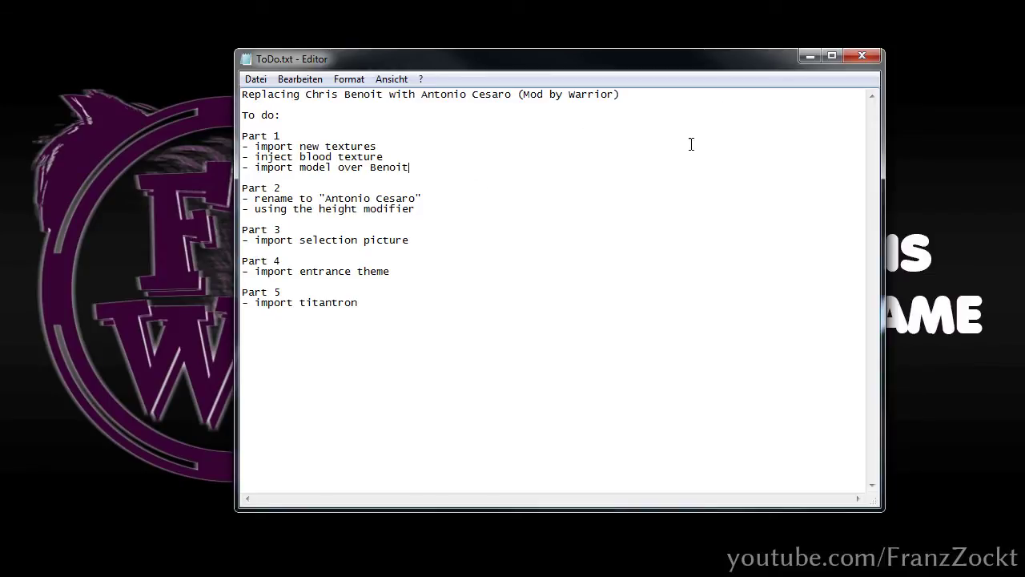
# - Put the to-do note away and view the Antonio Cesaro model post on the forum page in Firefox
pyautogui.click(394, 300)
pyautogui.click(810, 57)
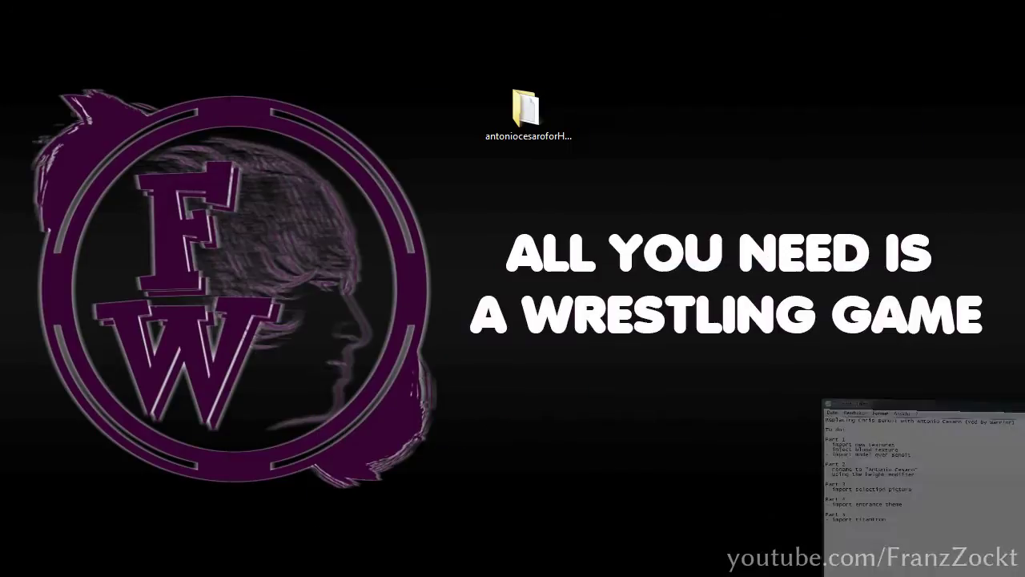
pyautogui.hotkey('alt', 'Tab')
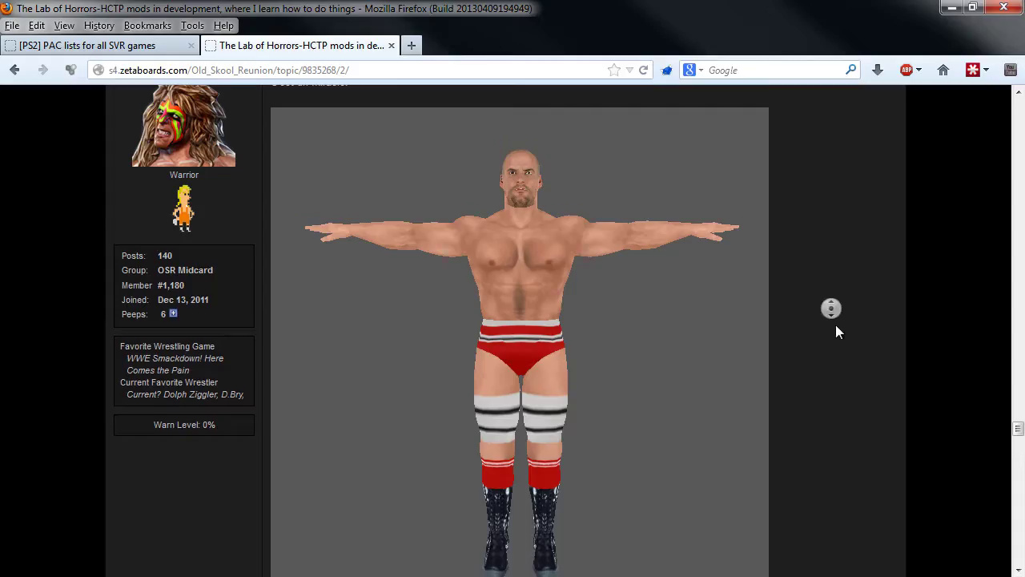
pyautogui.scroll(-1, 831, 311)
pyautogui.scroll(5, 167, 297)
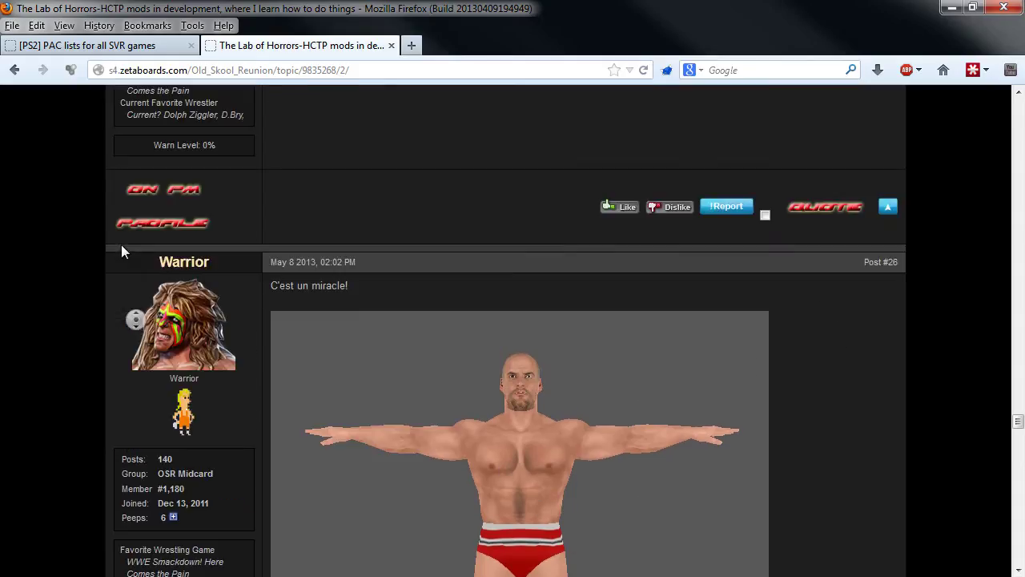
pyautogui.moveTo(113, 276)
pyautogui.mouseDown(button='middle')
pyautogui.moveTo(92, 317)
pyautogui.moveTo(90, 223)
pyautogui.moveTo(223, 228)
pyautogui.mouseUp(button='middle')
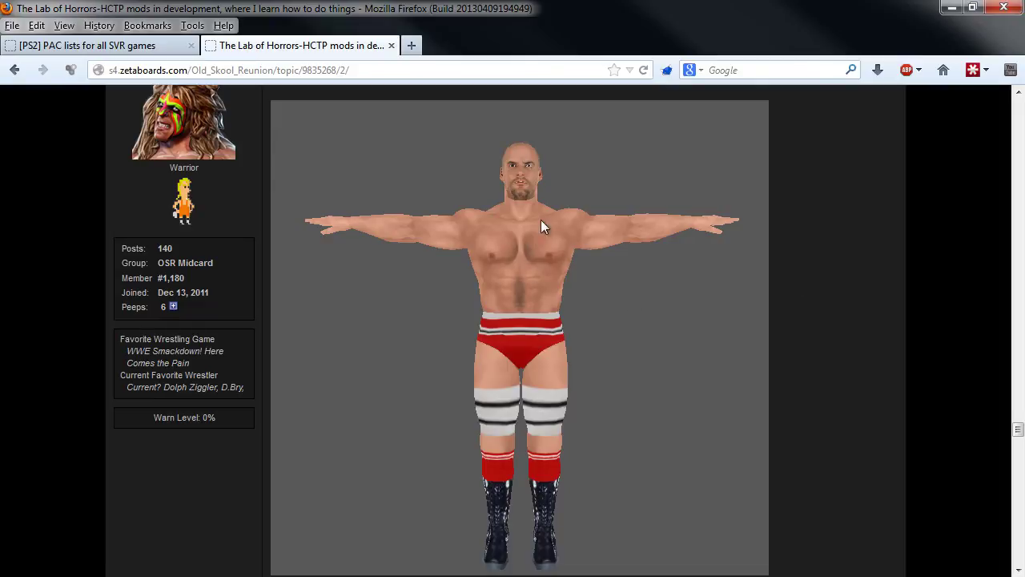
# - Look up the number of Val Venis under CH2.PAC in the PAC lists topic
pyautogui.click(163, 47)
pyautogui.moveTo(173, 204)
pyautogui.mouseDown(button='middle')
pyautogui.moveTo(167, 276)
pyautogui.moveTo(183, 211)
pyautogui.moveTo(186, 237)
pyautogui.mouseUp(button='middle')
pyautogui.moveTo(254, 215); pyautogui.dragTo(251, 243, button='middle')
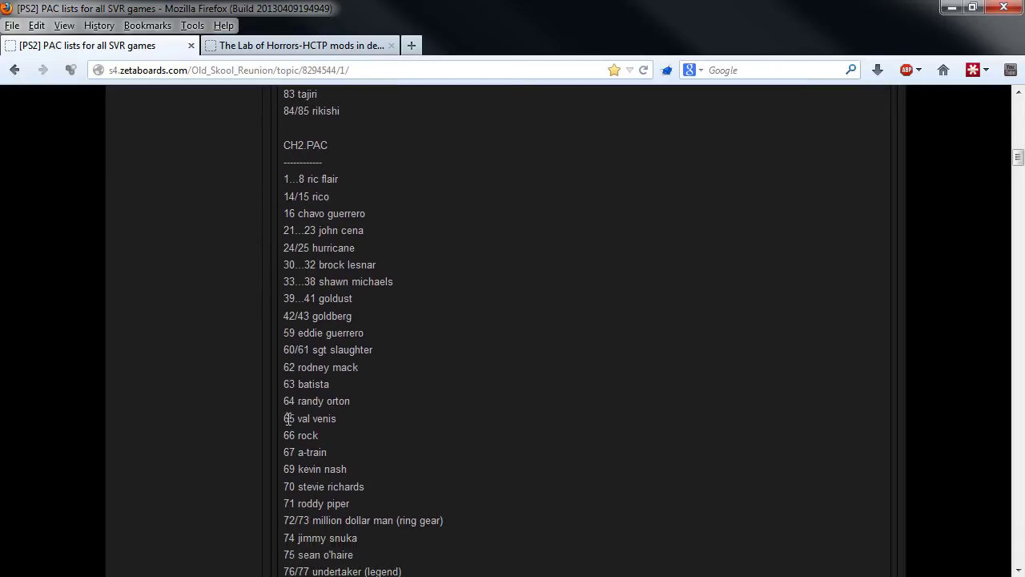
pyautogui.moveTo(289, 418); pyautogui.dragTo(296, 418)
pyautogui.click(287, 421)
pyautogui.click(951, 7)
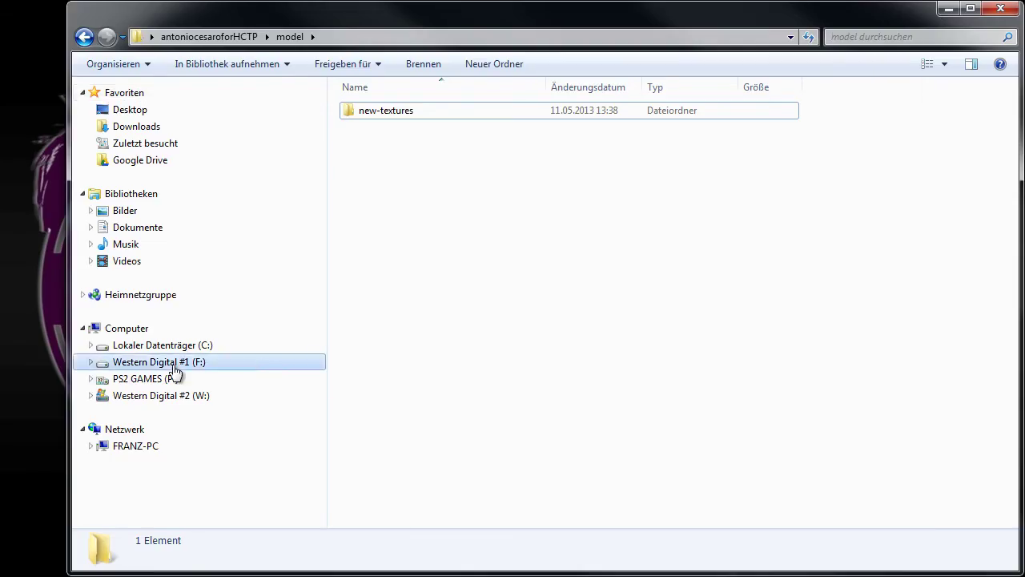
# - Open the folder GAMEZ\PS2\CHAR\SHCTP on drive F in the file explorer
pyautogui.click(164, 363)
pyautogui.doubleClick(432, 261)
pyautogui.doubleClick(390, 145)
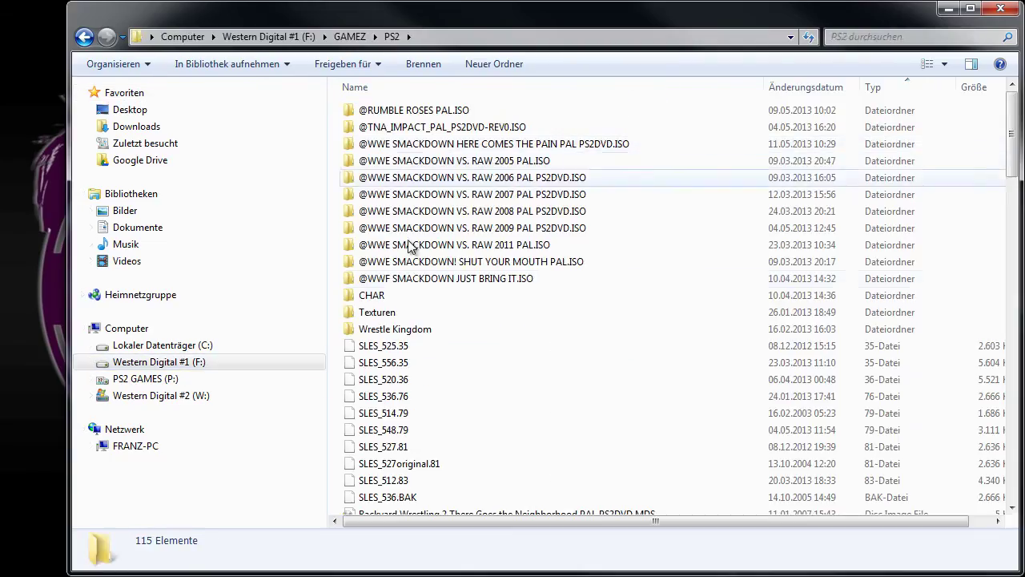
pyautogui.doubleClick(411, 296)
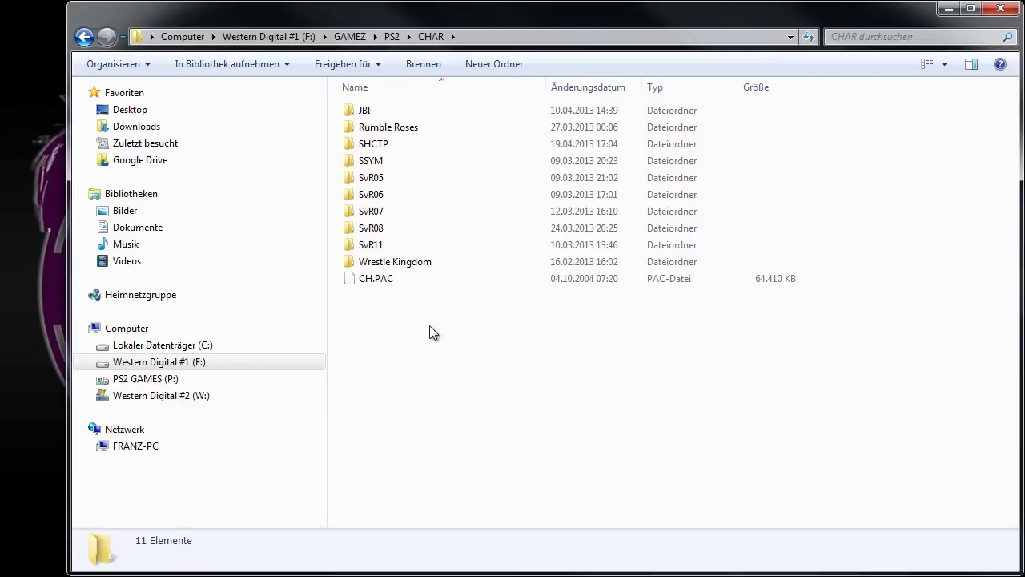
pyautogui.doubleClick(392, 144)
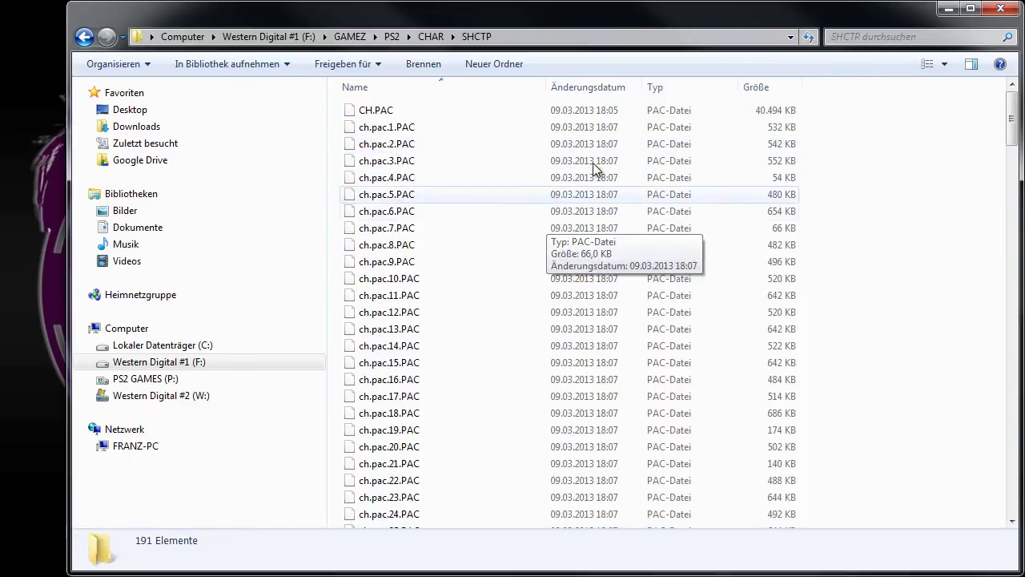
# - Copy the file ch2.pac.65.PAC from the SHCTP folder and put the folder window away
pyautogui.moveTo(1011, 134); pyautogui.dragTo(986, 428)
pyautogui.click(402, 343)
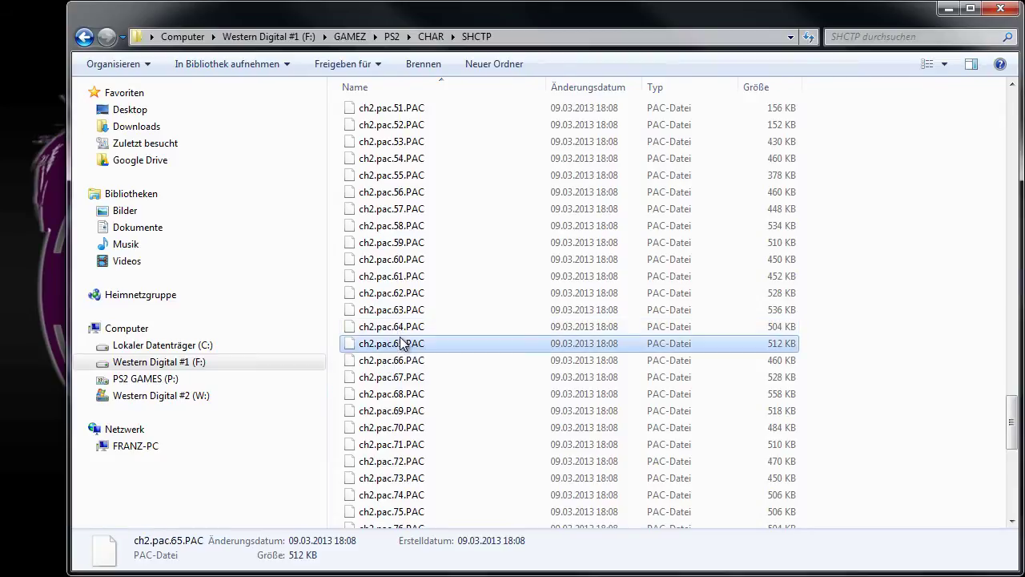
pyautogui.rightClick(404, 345)
pyautogui.click(464, 250)
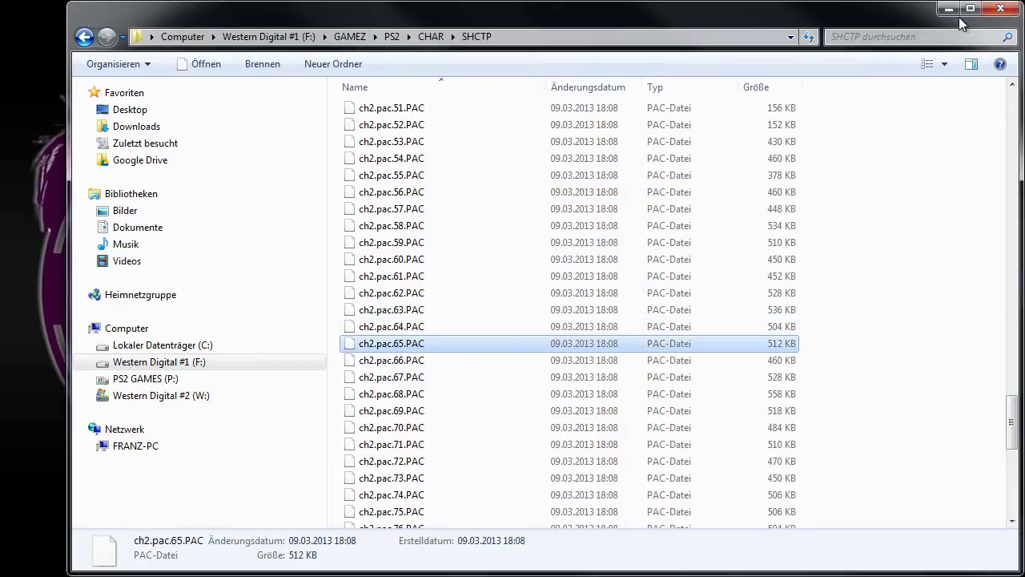
pyautogui.click(948, 8)
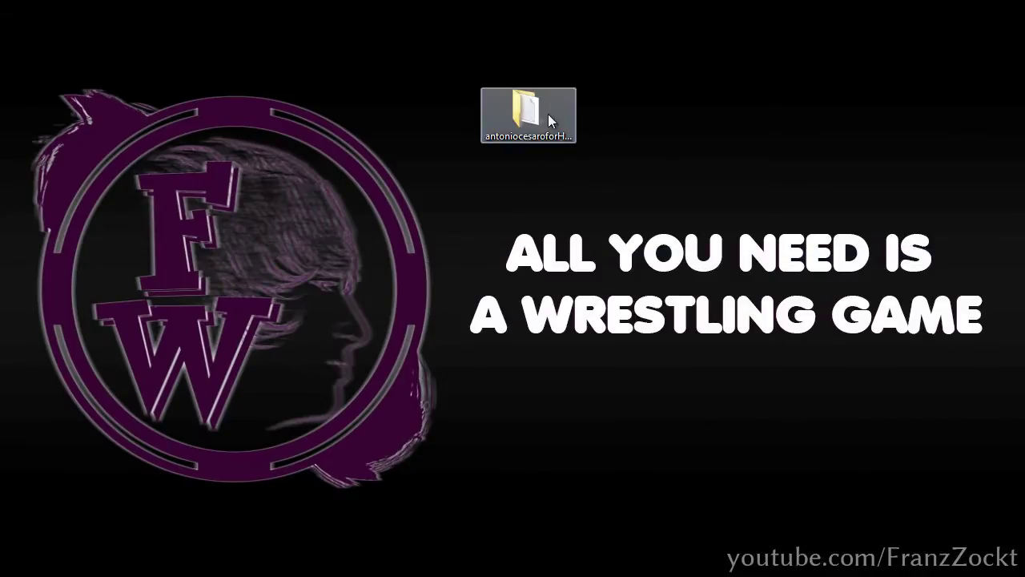
# - Paste ch2.pac.65.PAC into the model subfolder of the desktop folder antoniocesaroforHCTP
pyautogui.doubleClick(526, 111)
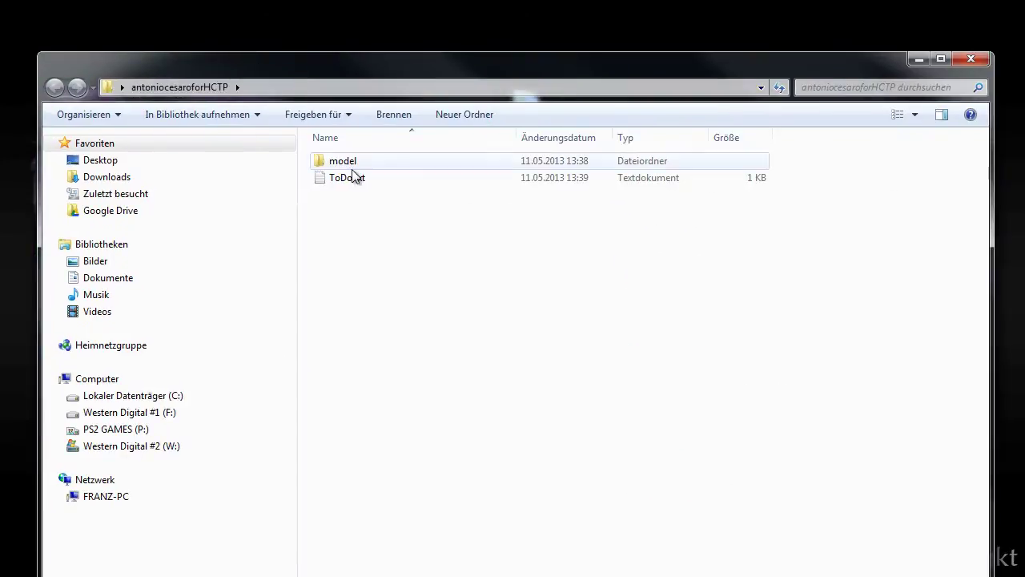
pyautogui.doubleClick(353, 162)
pyautogui.rightClick(378, 251)
pyautogui.click(436, 377)
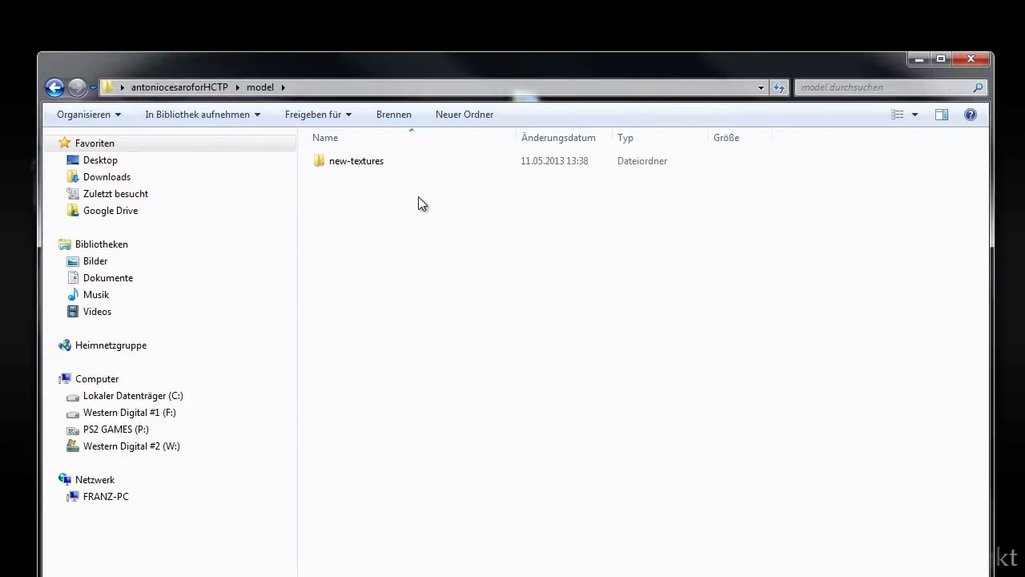
pyautogui.moveTo(447, 72); pyautogui.dragTo(452, 48)
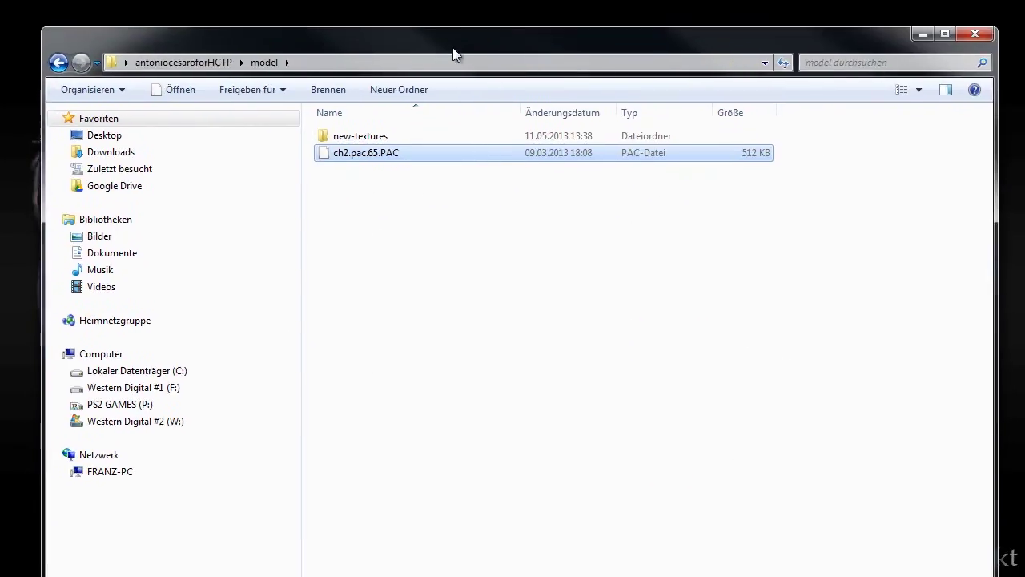
pyautogui.click(398, 178)
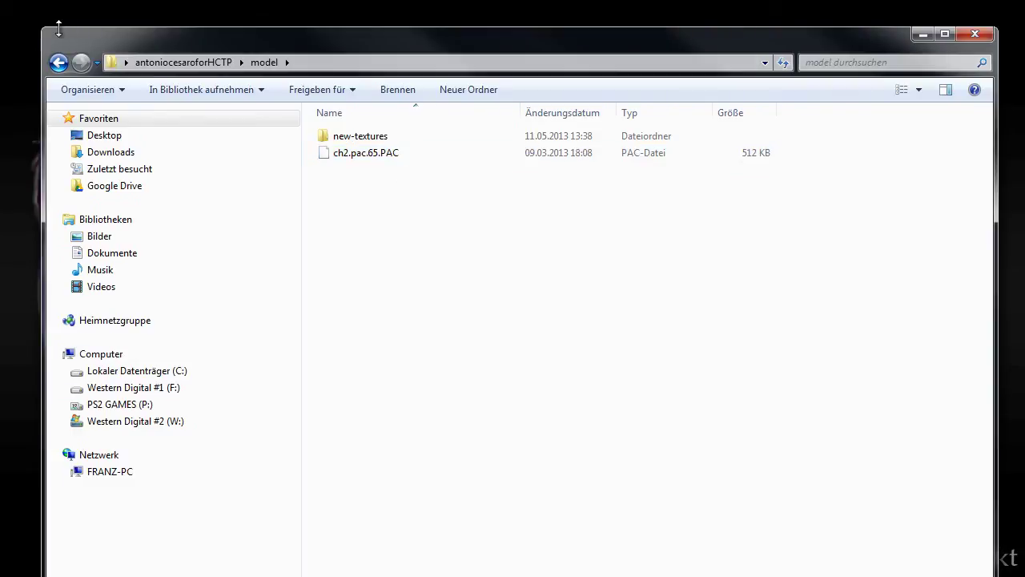
pyautogui.moveTo(43, 29); pyautogui.dragTo(78, 34)
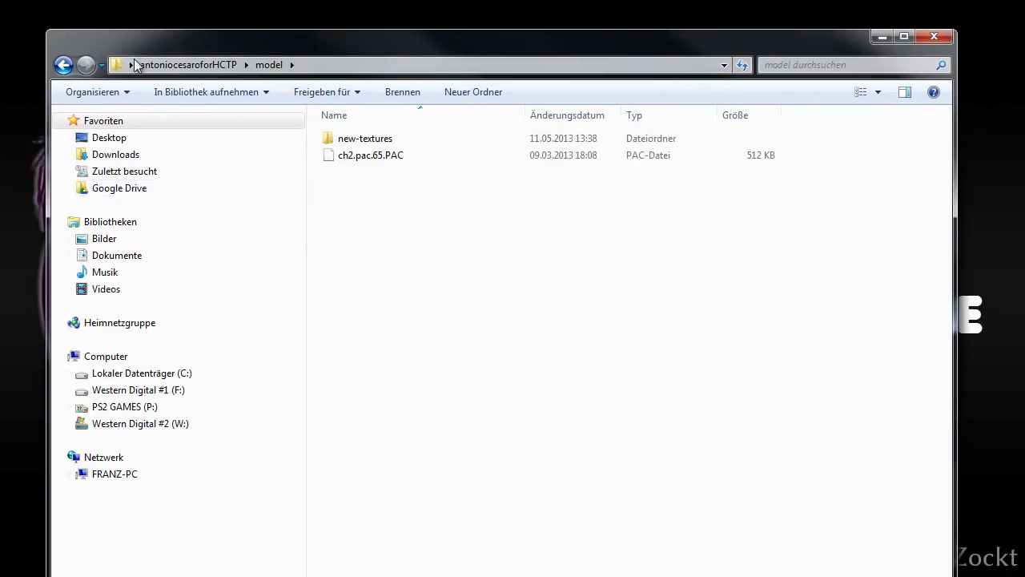
pyautogui.click(375, 157)
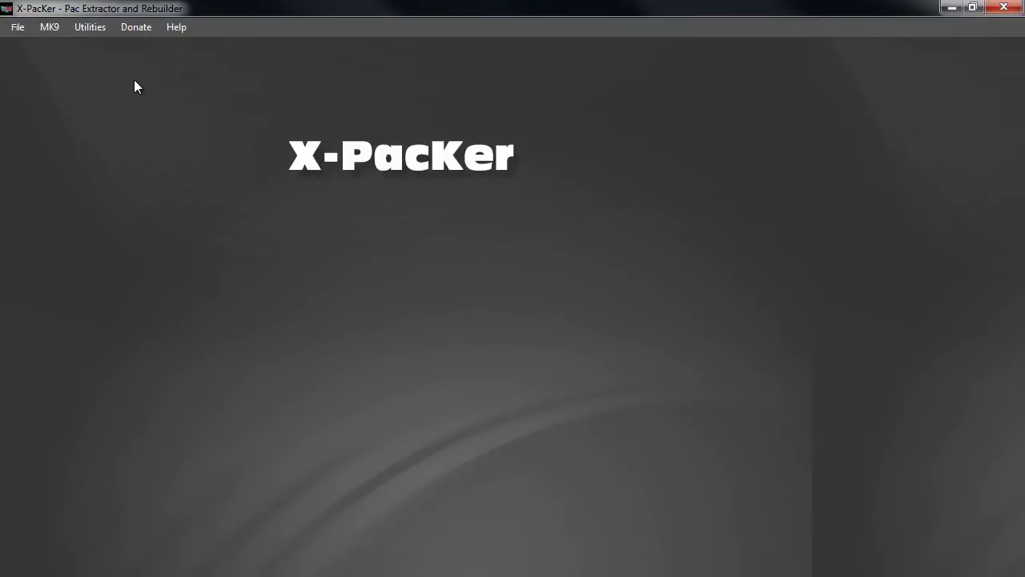
# - In X-PacKer, open ch2.pac.65.PAC from the desktop's antoniocesaroforHCTP\model folder as a wrestler PAC file
pyautogui.click(19, 27)
pyautogui.click(19, 30)
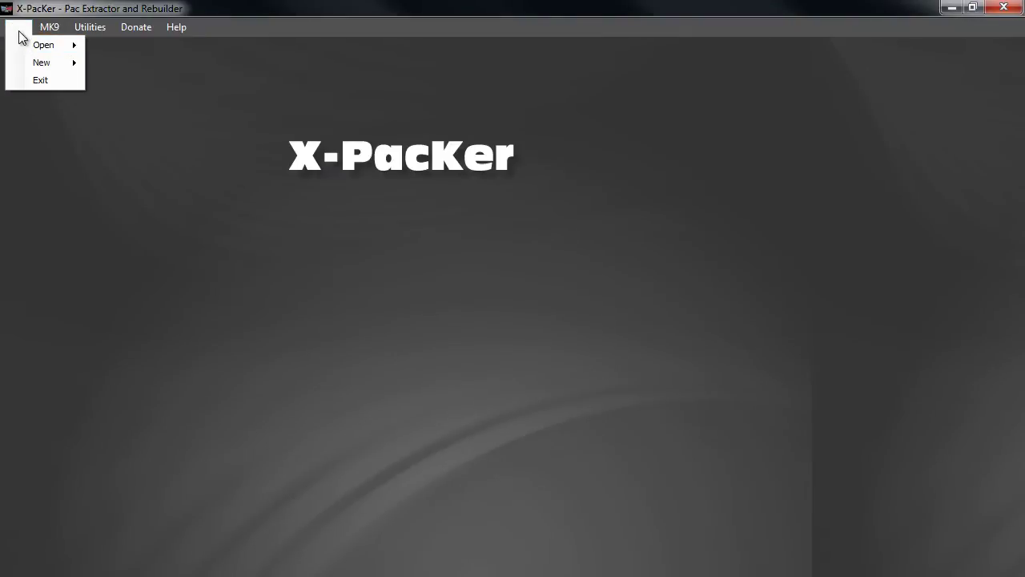
pyautogui.click(18, 31)
pyautogui.moveTo(27, 48)
pyautogui.click(138, 48)
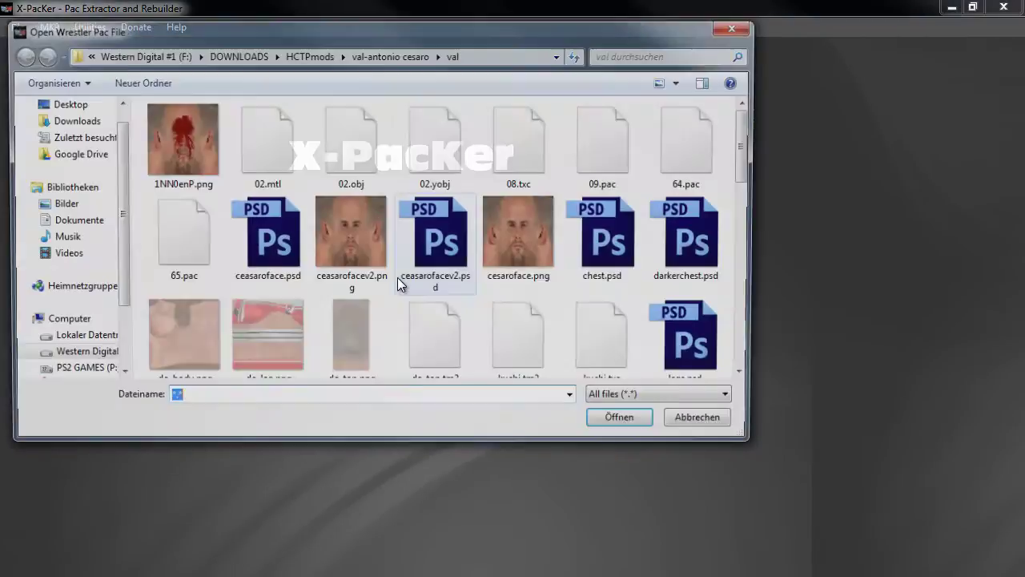
pyautogui.scroll(1, 116, 152)
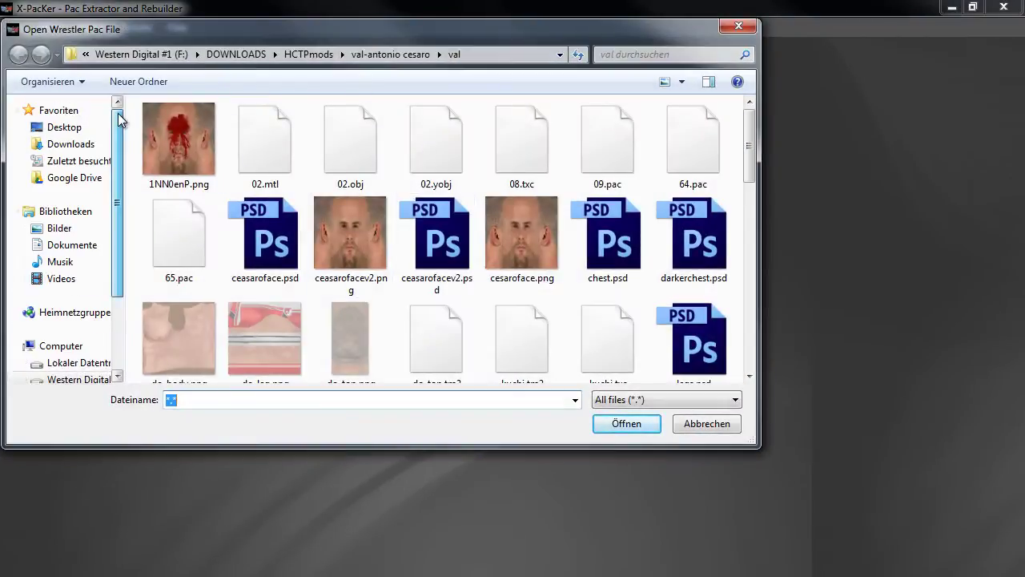
pyautogui.click(88, 128)
pyautogui.moveTo(748, 132); pyautogui.dragTo(739, 256)
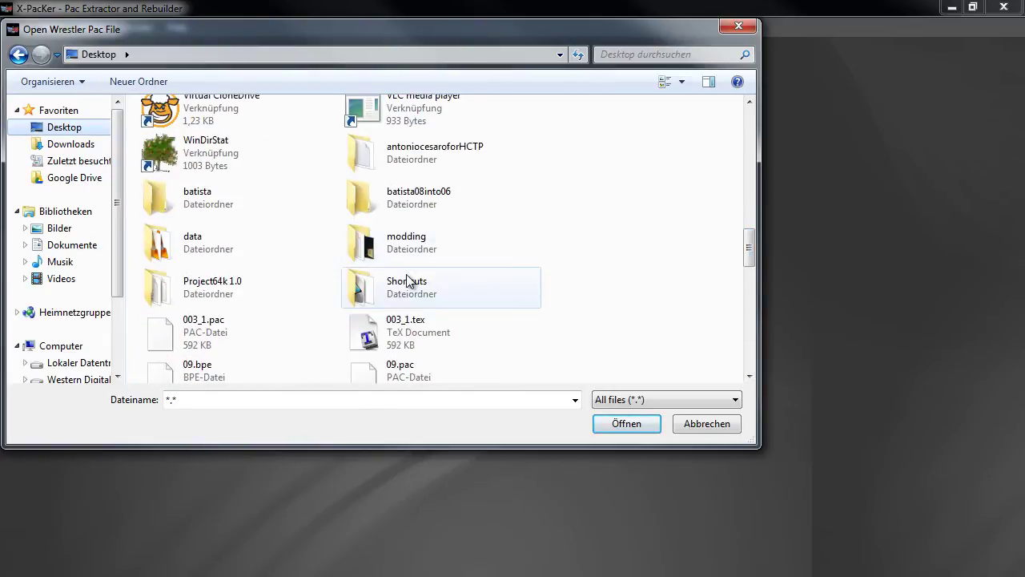
pyautogui.doubleClick(417, 151)
pyautogui.doubleClick(245, 129)
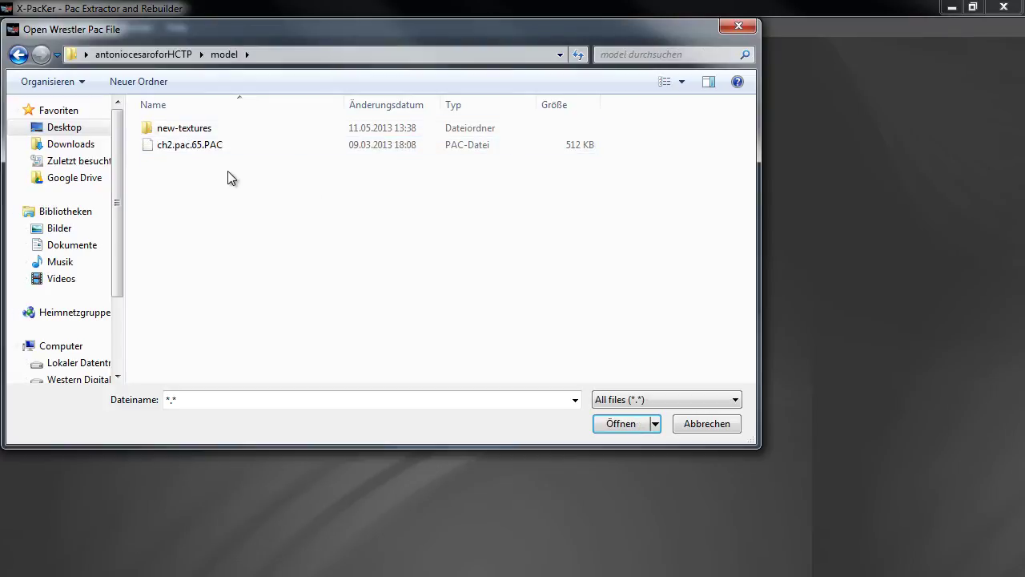
pyautogui.doubleClick(222, 147)
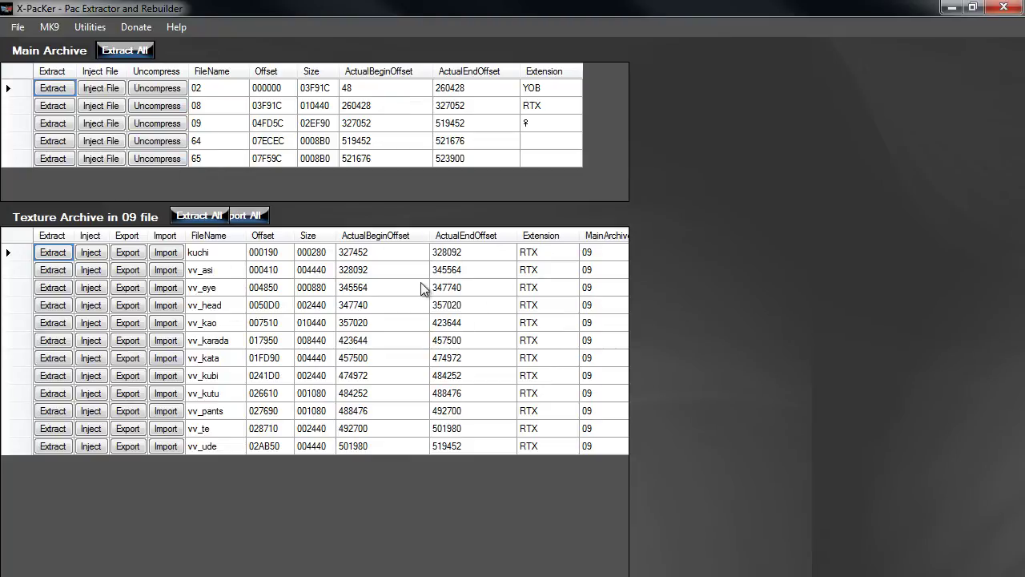
# - View the texture do_top.tm2 from the new-textures folder in OPTPiX iMageStudio and close it
pyautogui.click(950, 8)
pyautogui.doubleClick(330, 139)
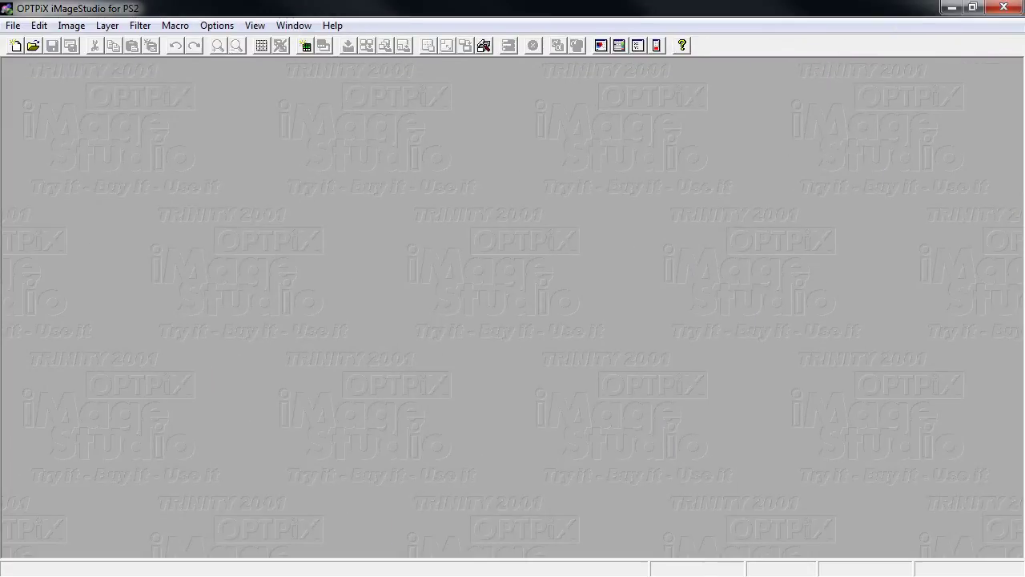
pyautogui.hotkey('alt', 'Tab')
pyautogui.moveTo(490, 69); pyautogui.dragTo(731, 373)
pyautogui.moveTo(346, 152); pyautogui.dragTo(346, 151)
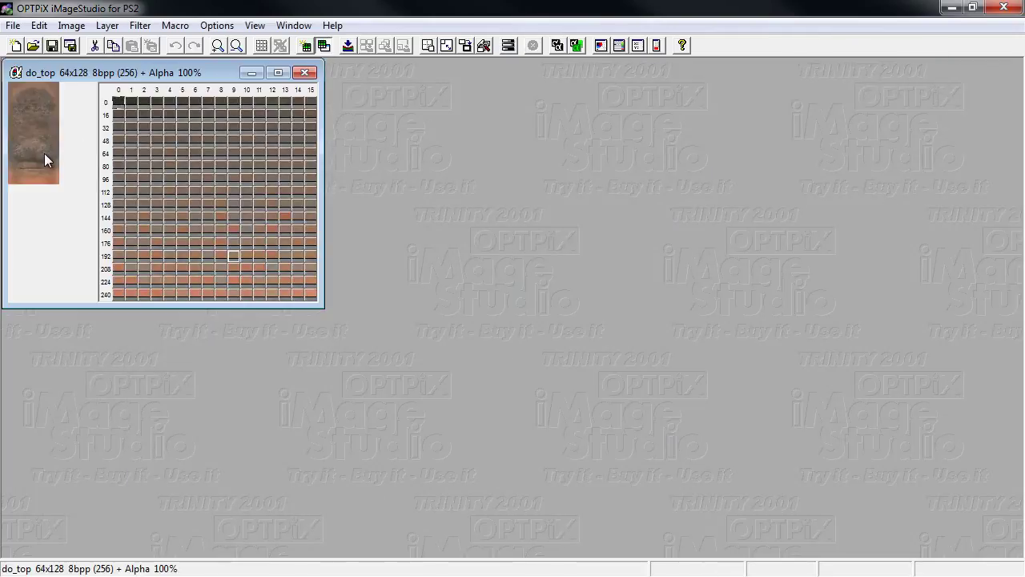
pyautogui.click(304, 75)
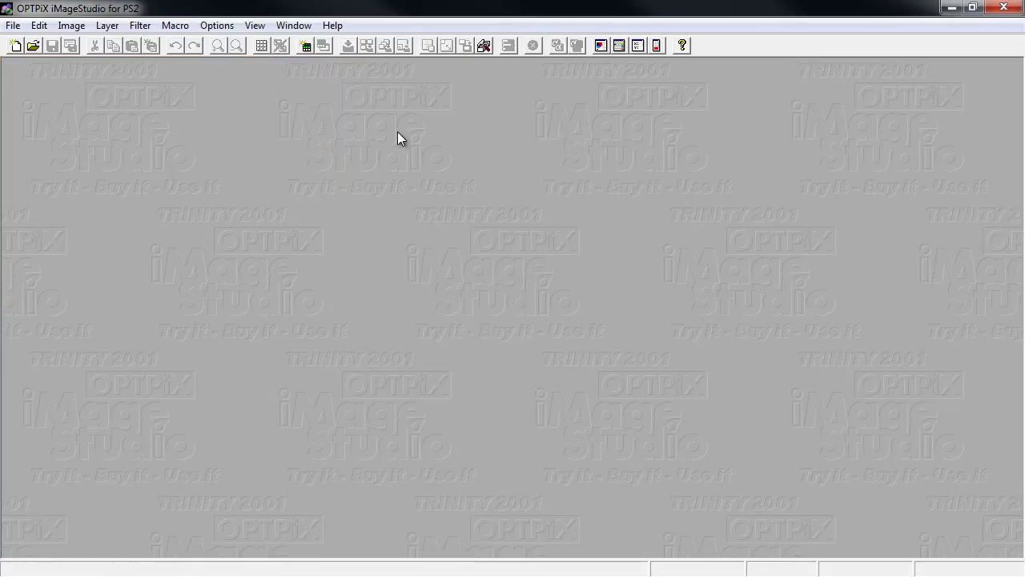
# - View the face texture vv_kao.tm2 in OPTPiX iMageStudio, close it and put the program away
pyautogui.hotkey('alt', 'Tab')
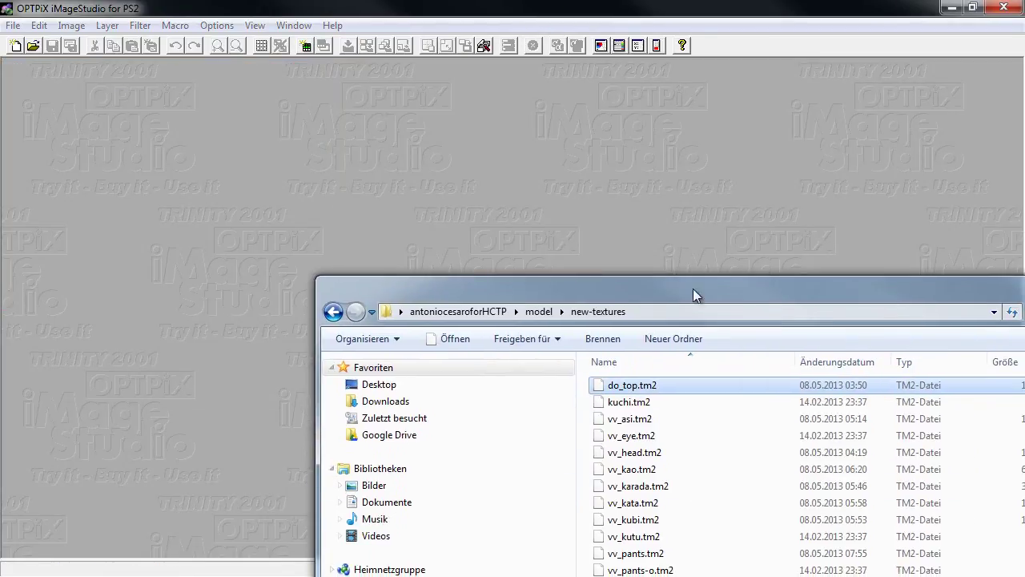
pyautogui.doubleClick(618, 400)
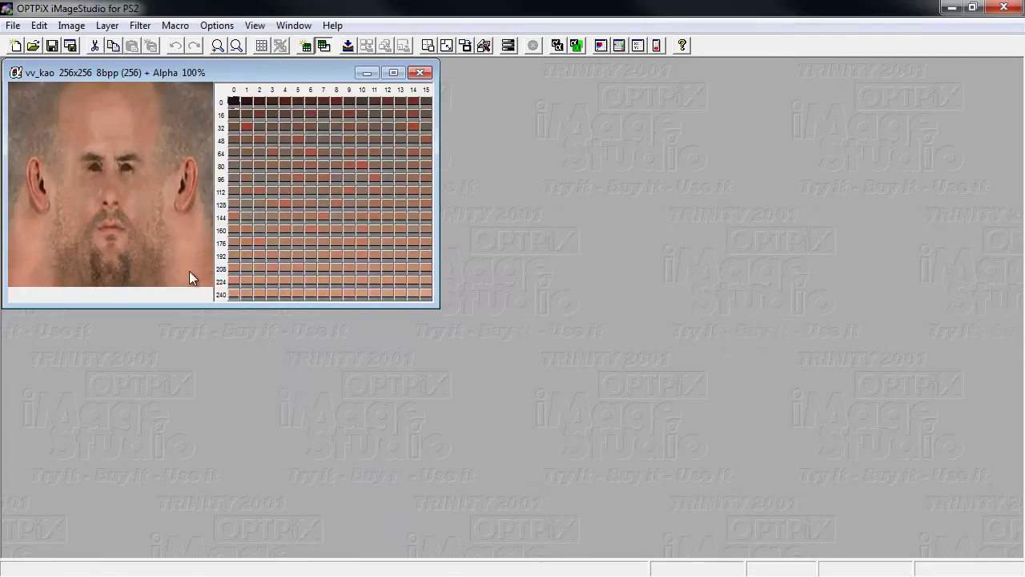
pyautogui.click(419, 73)
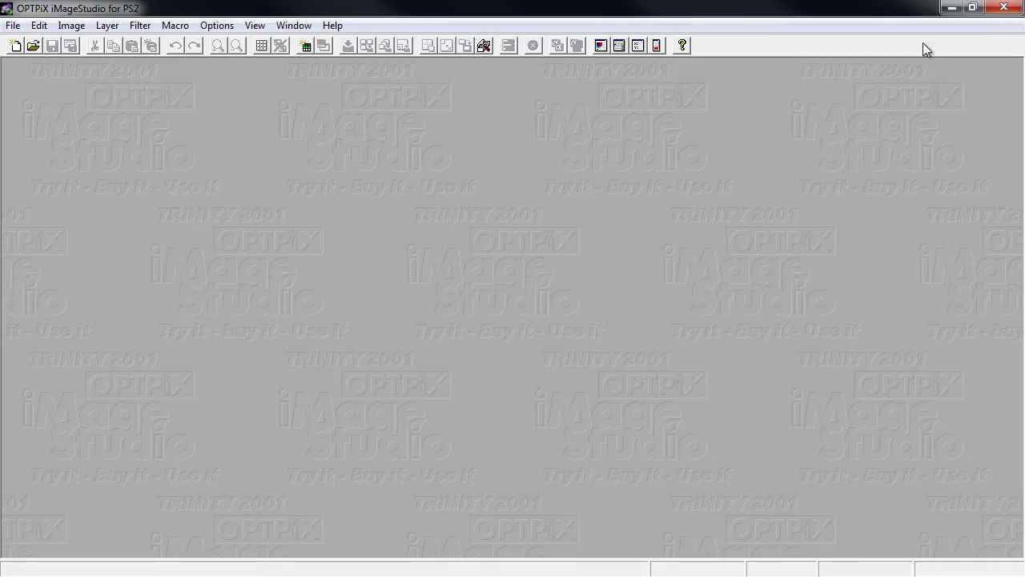
pyautogui.click(948, 10)
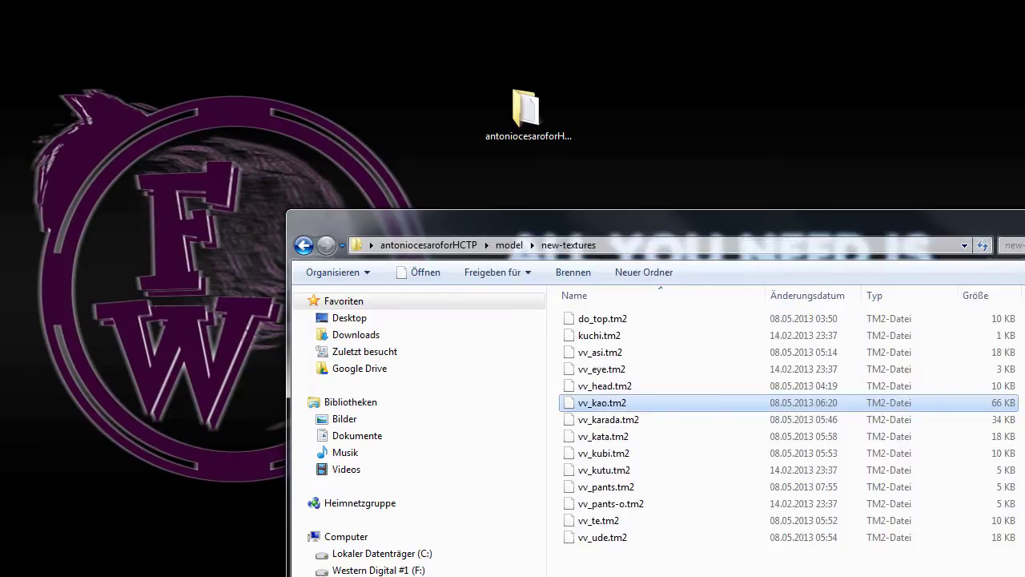
# - In X-PacKer, extract all textures of the 09 texture archive into the antoniocesaroforHCTP\model\new-textures folder
pyautogui.hotkey('alt', 'Tab')
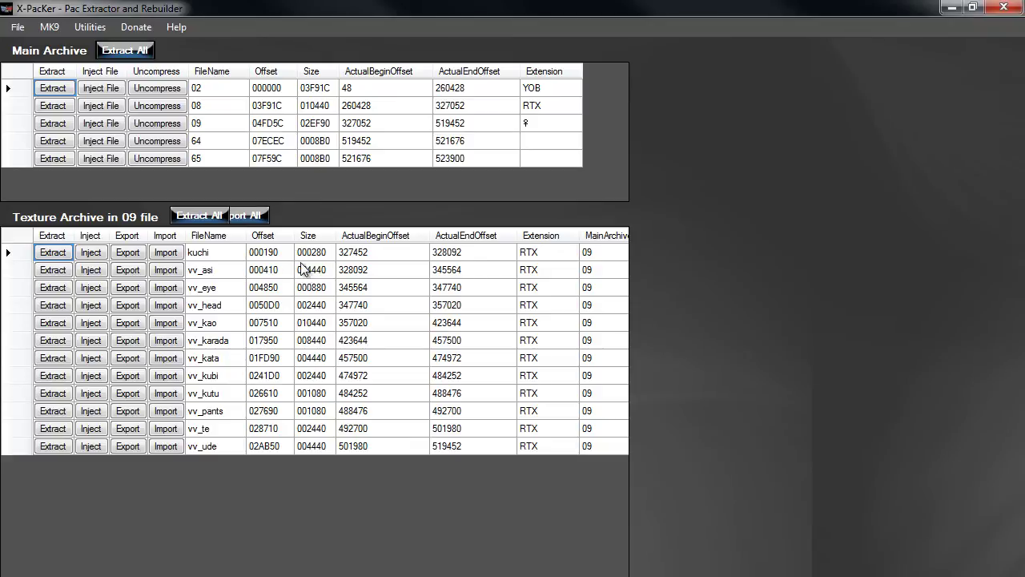
pyautogui.click(211, 218)
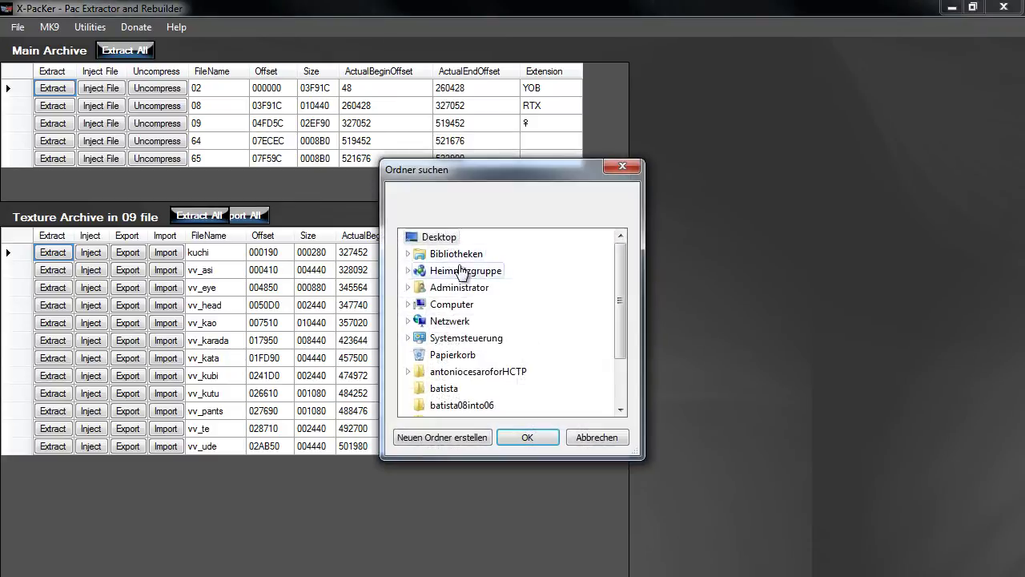
pyautogui.moveTo(614, 298); pyautogui.dragTo(614, 343)
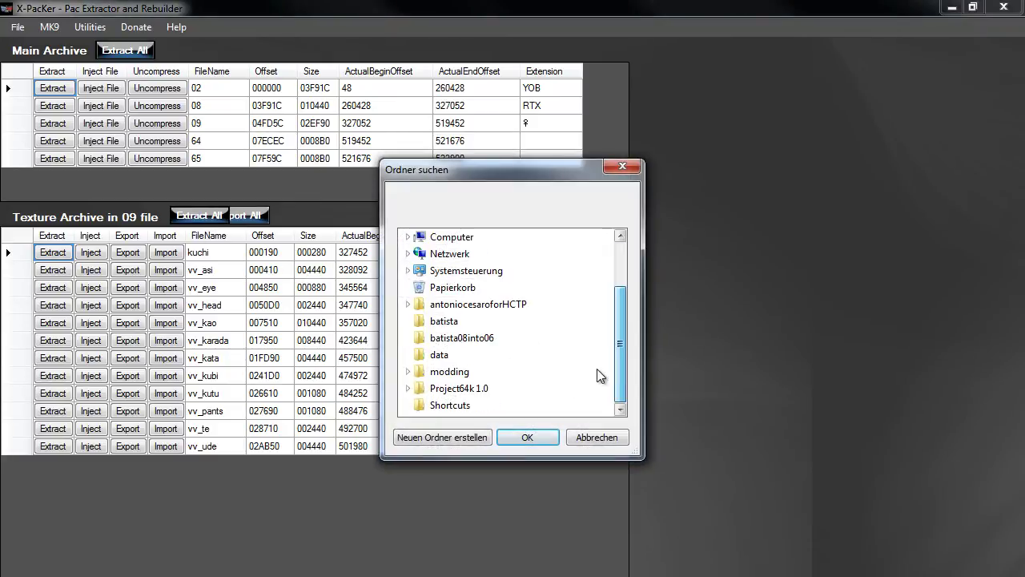
pyautogui.click(407, 304)
pyautogui.click(447, 340)
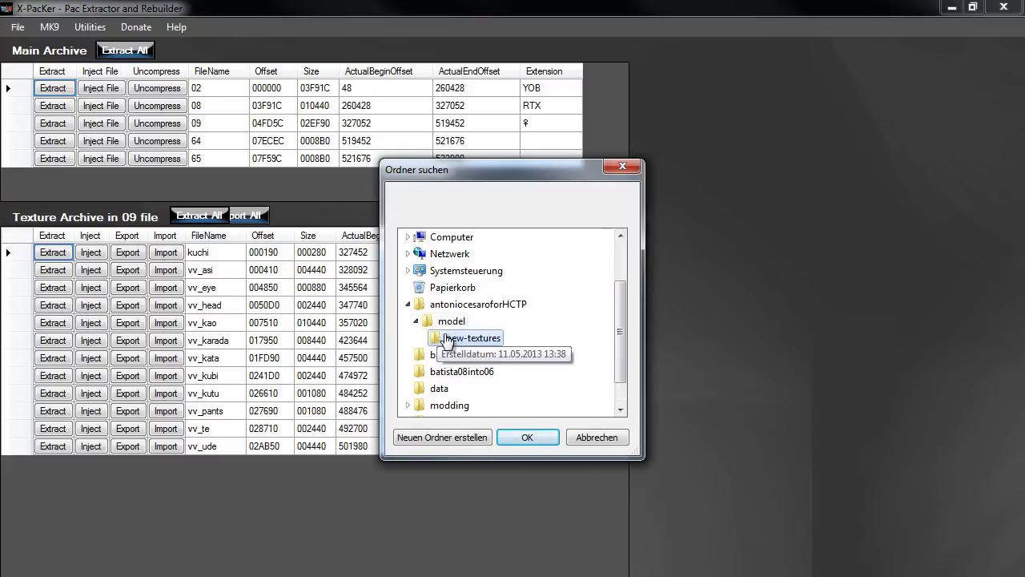
pyautogui.click(524, 438)
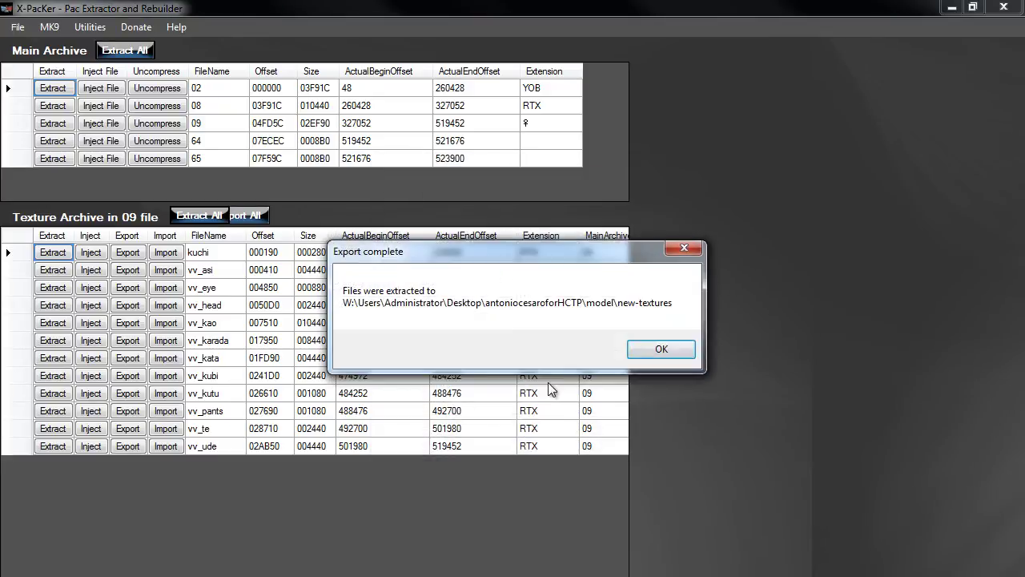
pyautogui.click(660, 348)
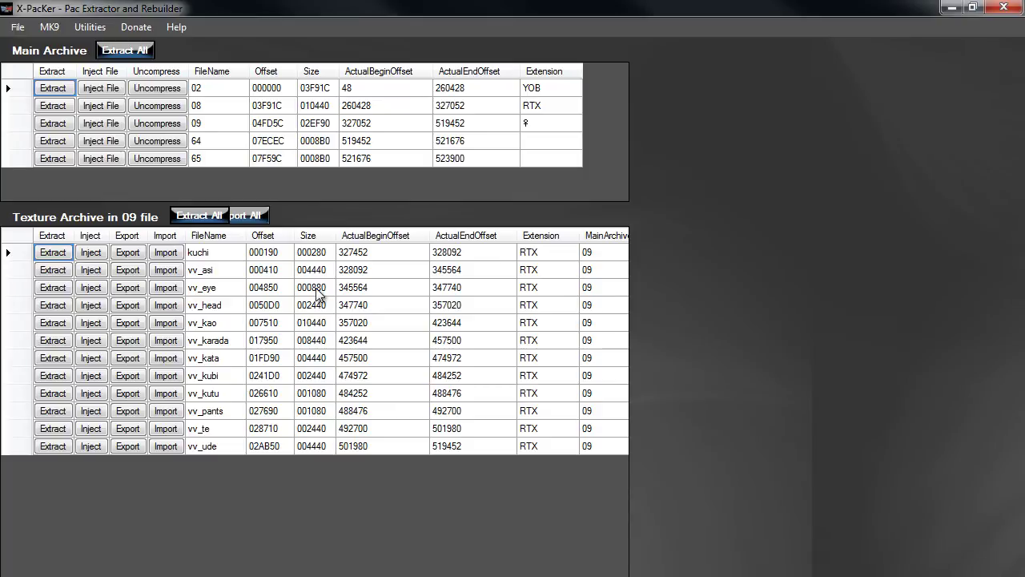
# - Import kuchi.tm2, vv_asi.tm2 and vv_eye.tm2 into the matching textures of the 09 archive
pyautogui.click(166, 252)
pyautogui.doubleClick(223, 130)
pyautogui.doubleClick(210, 144)
pyautogui.click(166, 269)
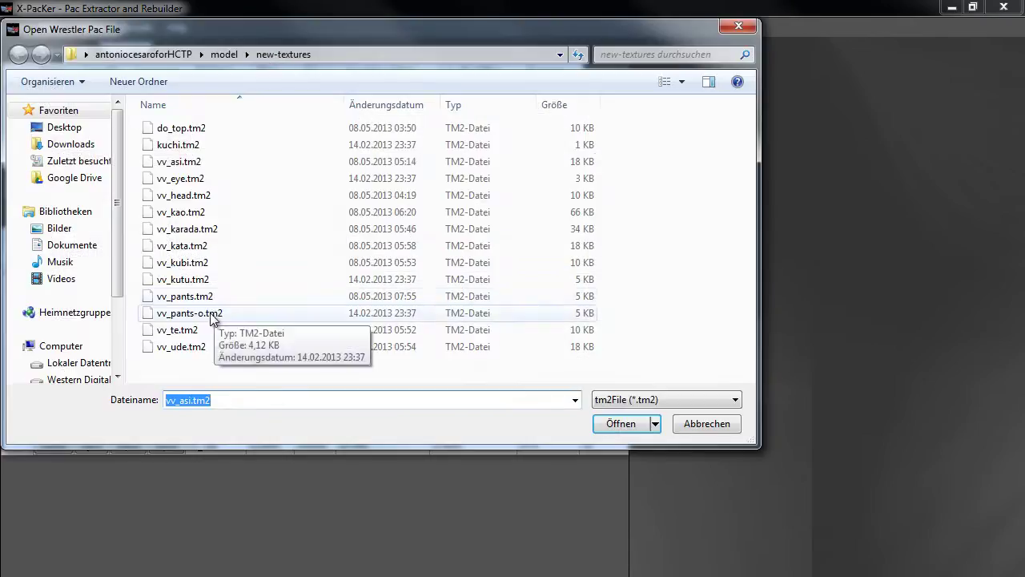
pyautogui.doubleClick(193, 163)
pyautogui.click(548, 344)
pyautogui.click(166, 287)
pyautogui.doubleClick(180, 178)
pyautogui.click(548, 344)
# - Import the new TM2 files for the vv_head, vv_kao and vv_karada textures of the 09 archive
pyautogui.click(166, 305)
pyautogui.doubleClick(184, 193)
pyautogui.click(548, 344)
pyautogui.click(166, 322)
pyautogui.doubleClick(184, 227)
pyautogui.click(548, 344)
pyautogui.click(166, 340)
pyautogui.doubleClick(236, 221)
pyautogui.click(548, 345)
# - Import the new TM2 files for the vv_kata, vv_kubi and vv_kutu textures of the 09 archive
pyautogui.click(166, 357)
pyautogui.doubleClick(195, 348)
pyautogui.click(548, 344)
pyautogui.click(166, 375)
pyautogui.doubleClick(183, 263)
pyautogui.click(548, 344)
pyautogui.click(166, 393)
pyautogui.doubleClick(183, 273)
pyautogui.click(548, 344)
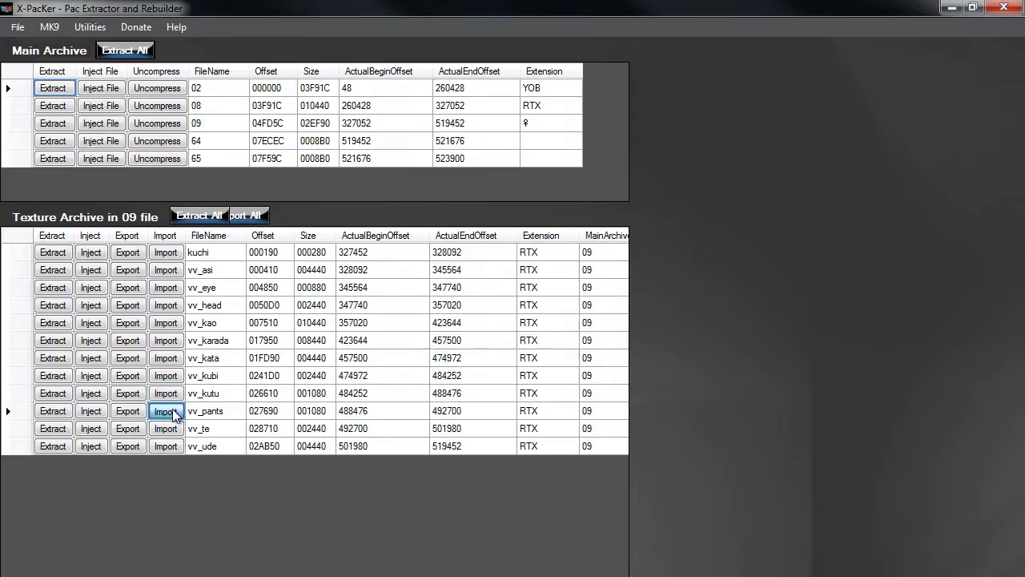
# - Import the new TM2 files for the vv_pants, vv_te and vv_ude textures of the 09 archive
pyautogui.click(166, 410)
pyautogui.doubleClick(184, 290)
pyautogui.click(548, 344)
pyautogui.click(166, 428)
pyautogui.doubleClick(224, 332)
pyautogui.click(166, 446)
pyautogui.doubleClick(244, 349)
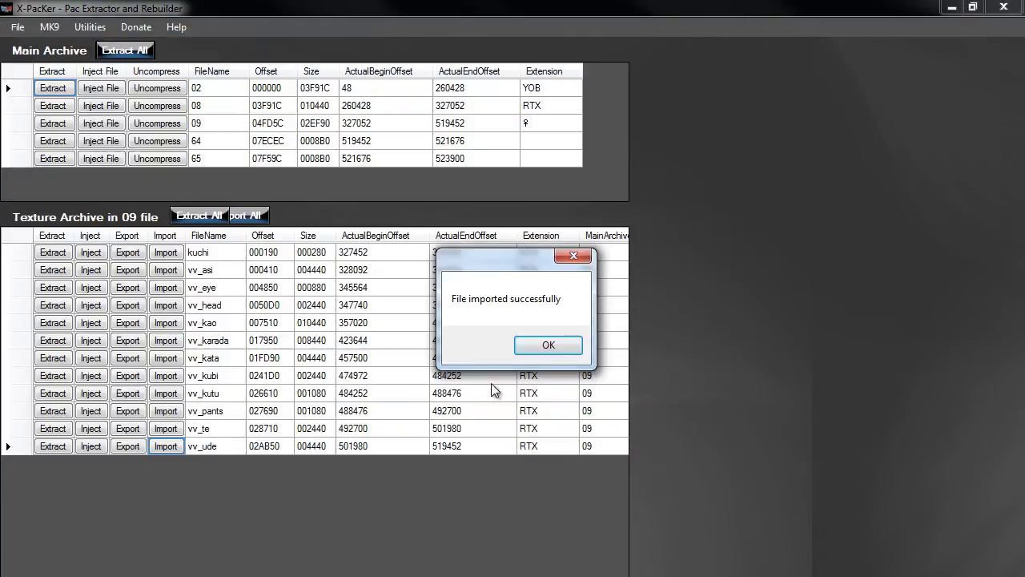
pyautogui.click(556, 346)
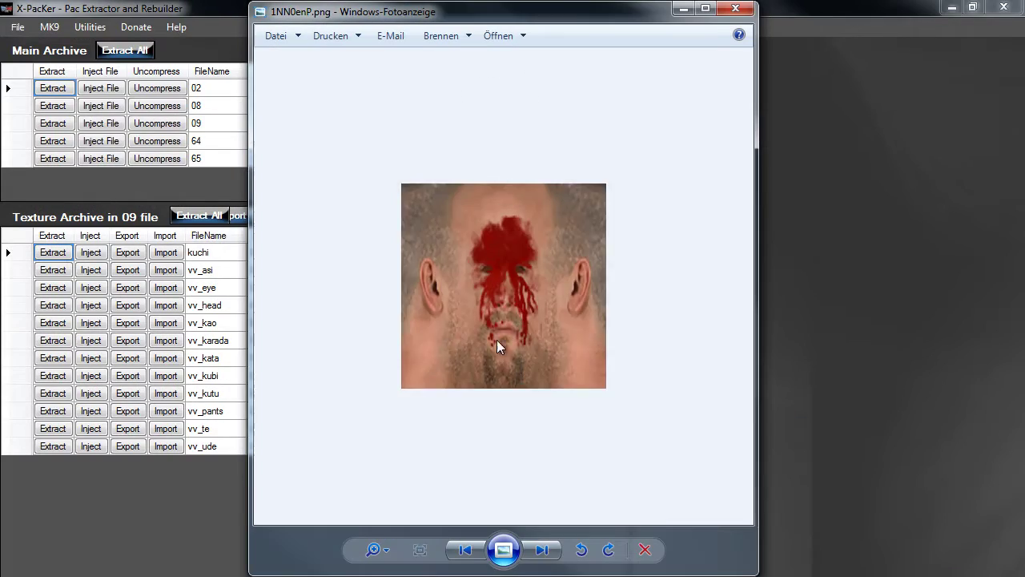
# - Examine the bloody face picture 1NN0enP.png up close in the photo viewer and close it
pyautogui.scroll(1, 454, 295)
pyautogui.scroll(-1, 454, 295)
pyautogui.scroll(1, 466, 297)
pyautogui.scroll(-1, 523, 341)
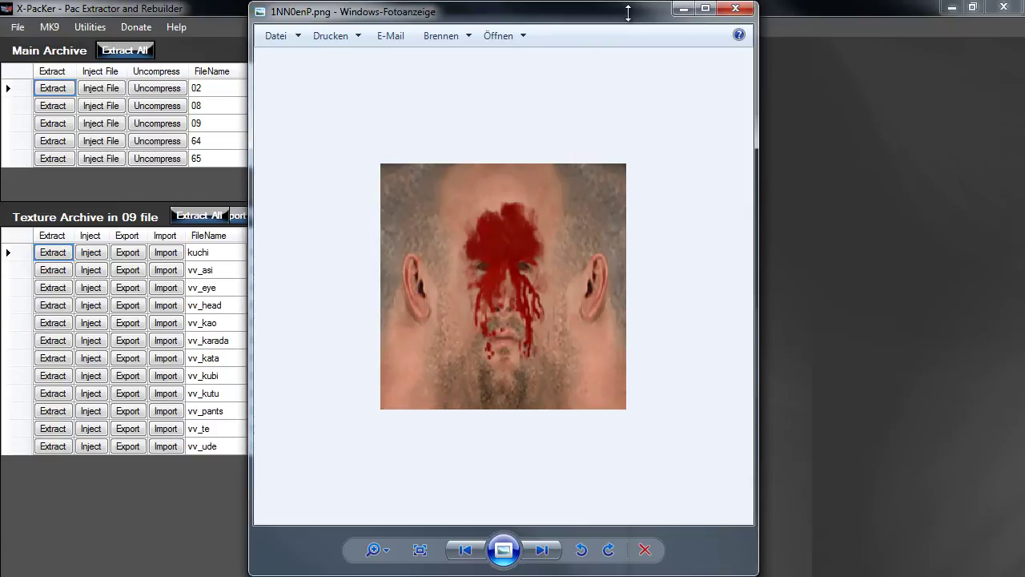
pyautogui.click(725, 9)
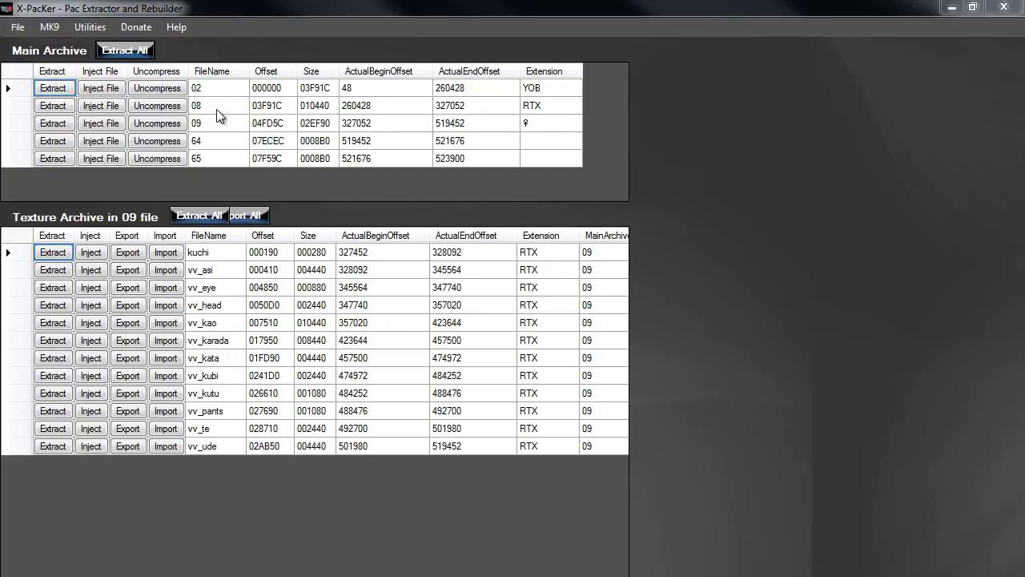
# - Extract file 08 from the main archive as 08.txc into the new-textures folder
pyautogui.click(57, 105)
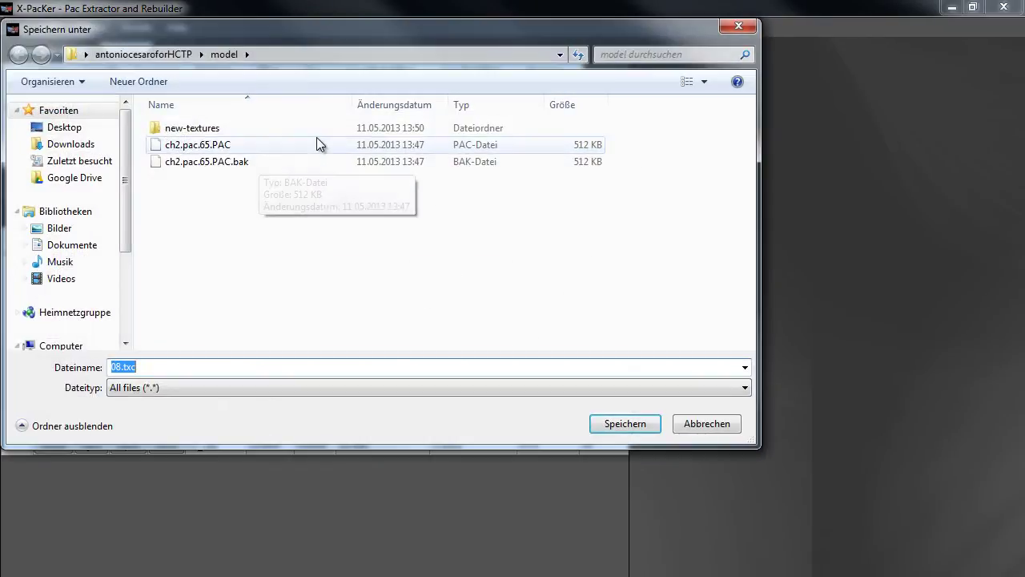
pyautogui.doubleClick(194, 131)
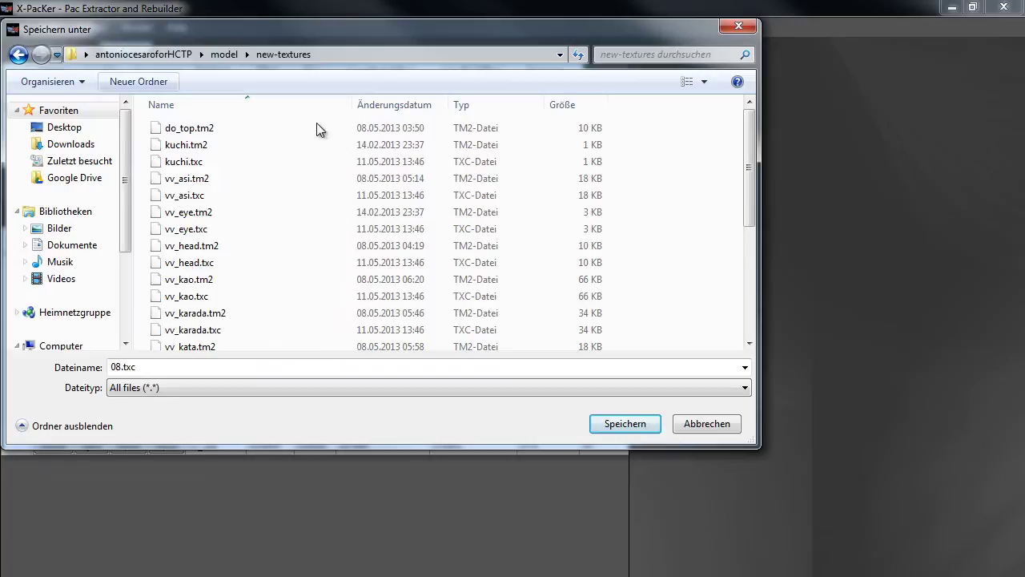
pyautogui.click(618, 420)
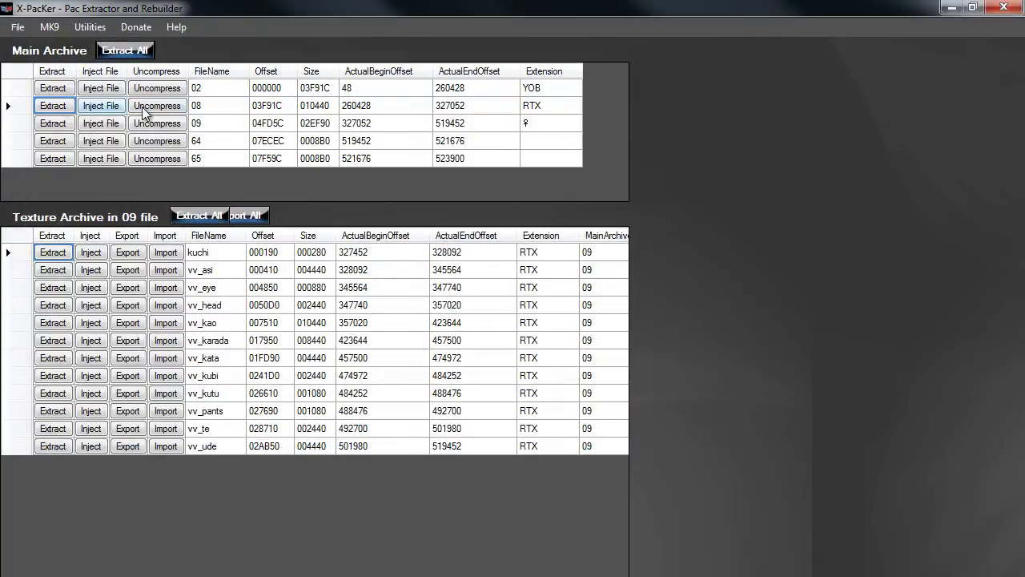
# - Create a new texture archive named blood.pac from 08.txc in the new-textures folder
pyautogui.click(21, 29)
pyautogui.moveTo(41, 62)
pyautogui.click(136, 63)
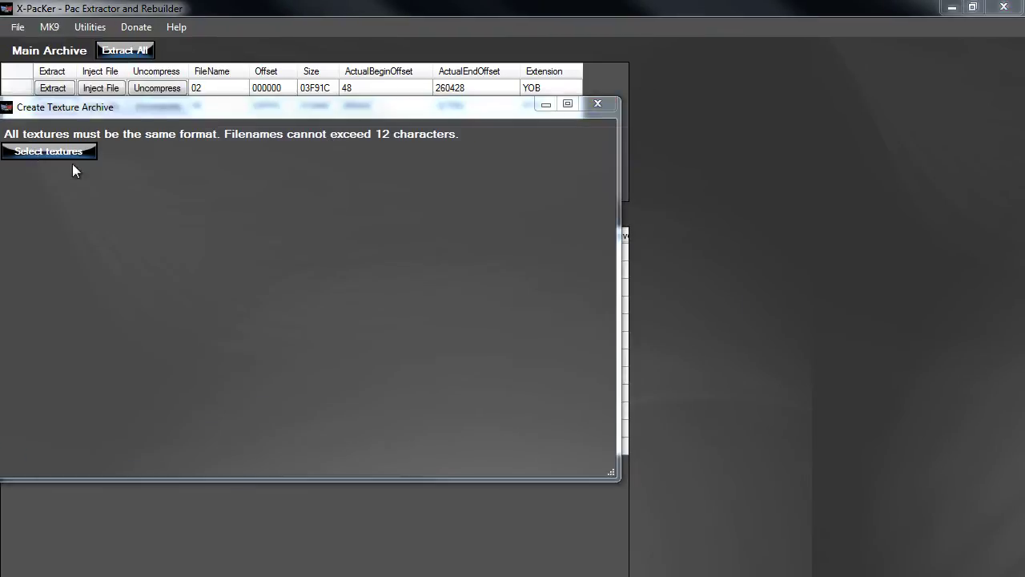
pyautogui.click(72, 158)
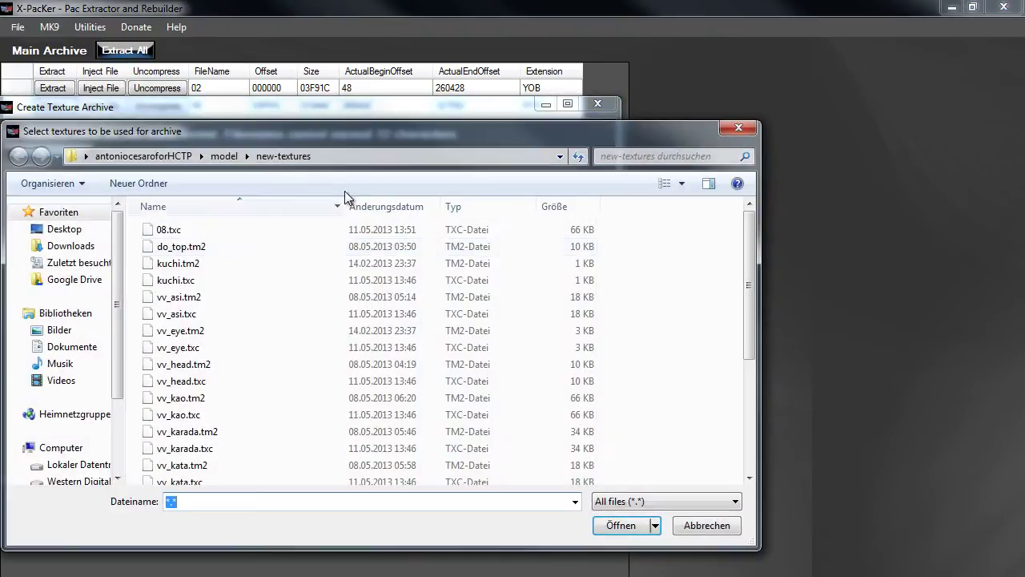
pyautogui.doubleClick(251, 229)
pyautogui.moveTo(313, 104); pyautogui.dragTo(429, 104)
pyautogui.click(382, 152)
pyautogui.write('blood.pac')
pyautogui.press('Return')
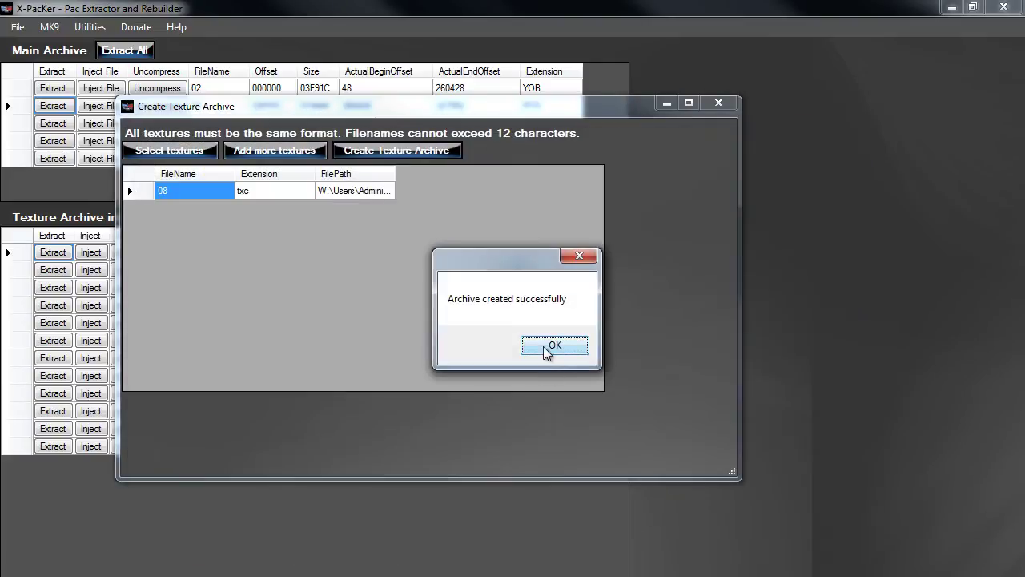
pyautogui.click(552, 345)
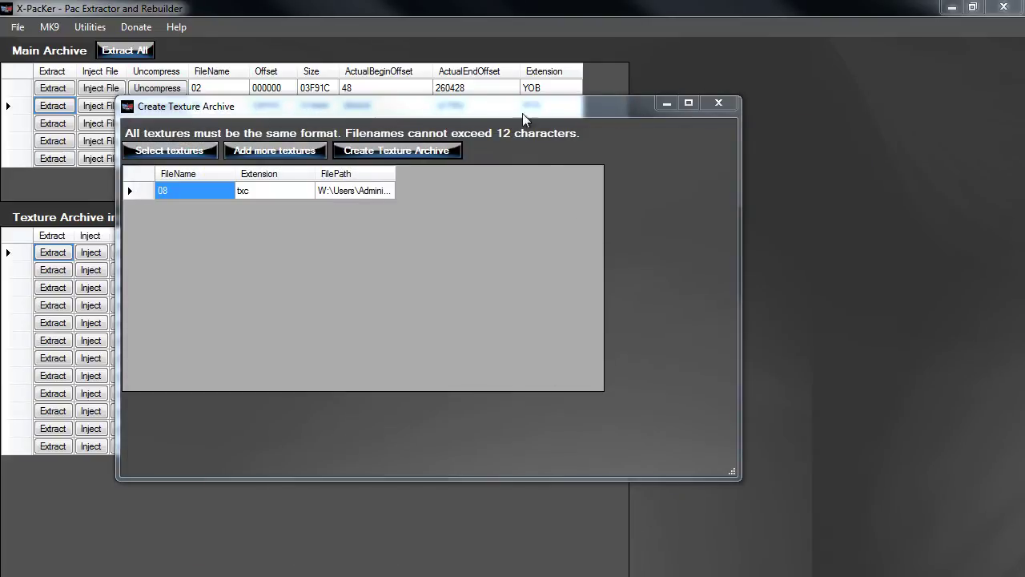
# - Close the Create Texture Archive window and open blood.pac from new-textures as a texture archive
pyautogui.moveTo(505, 106); pyautogui.dragTo(481, 103)
pyautogui.click(693, 103)
pyautogui.click(18, 26)
pyautogui.moveTo(43, 45)
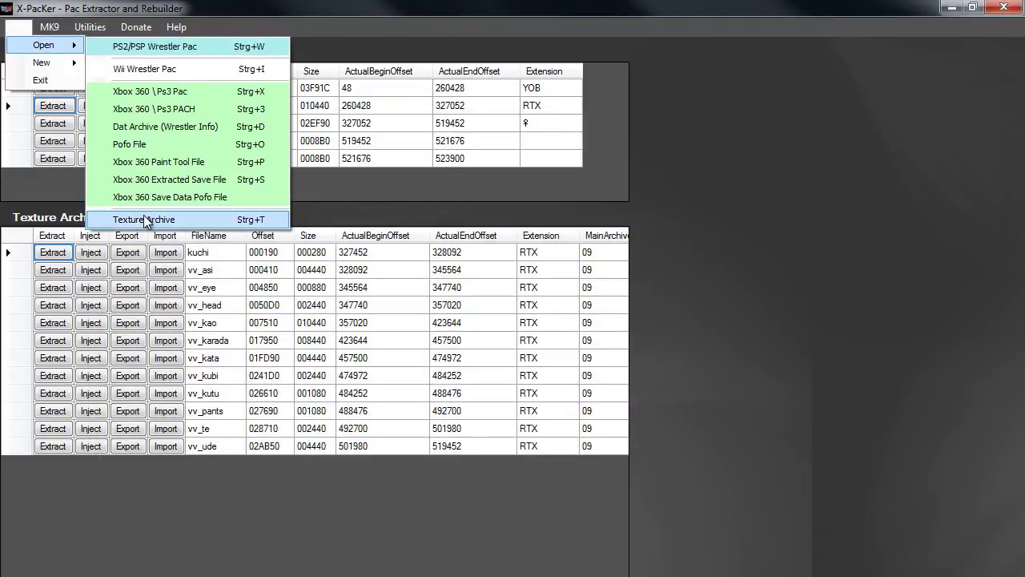
pyautogui.click(143, 215)
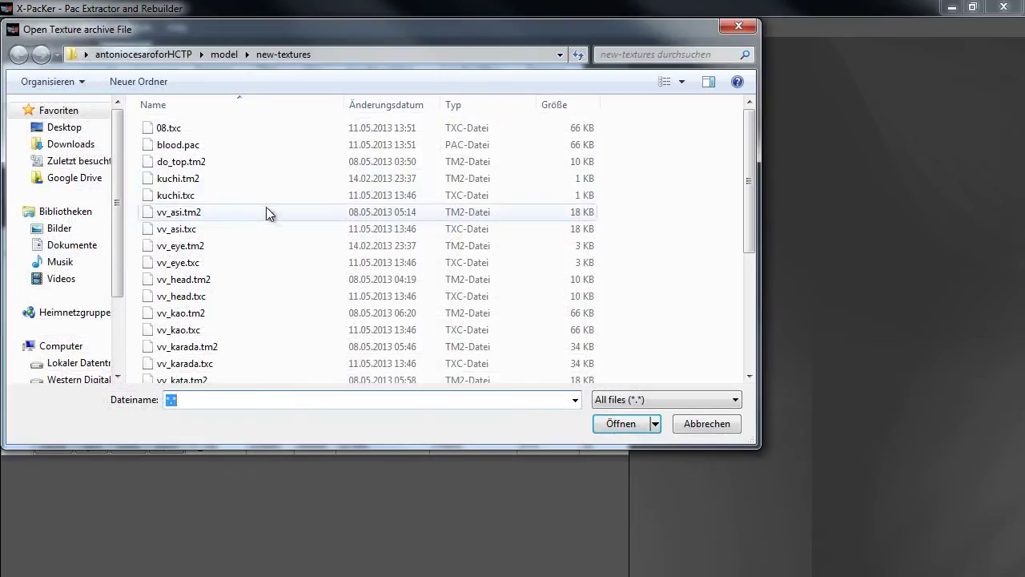
pyautogui.doubleClick(198, 147)
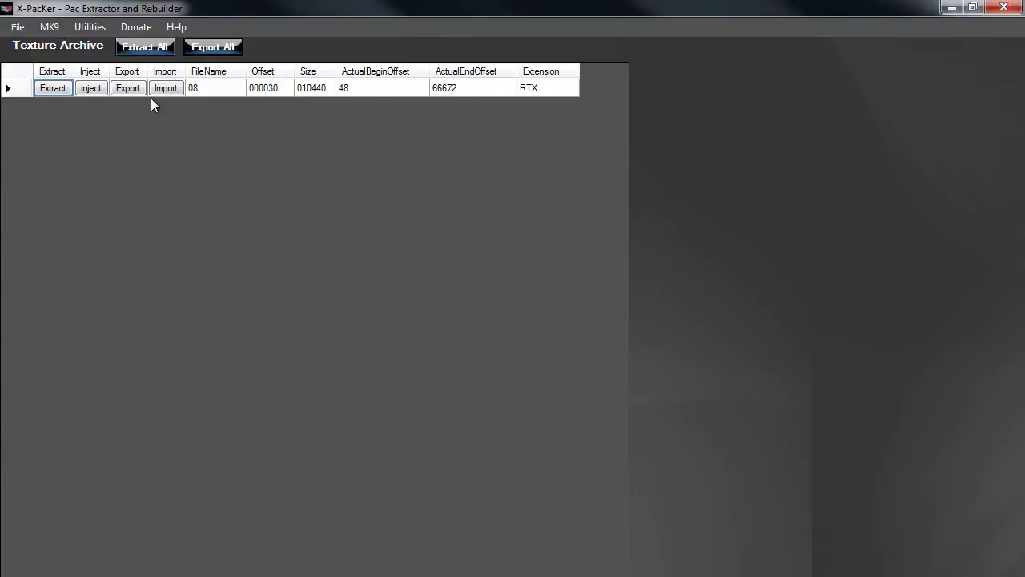
# - Export texture 08 of the blood.pac archive as 08new.txc into the new-textures folder
pyautogui.click(128, 88)
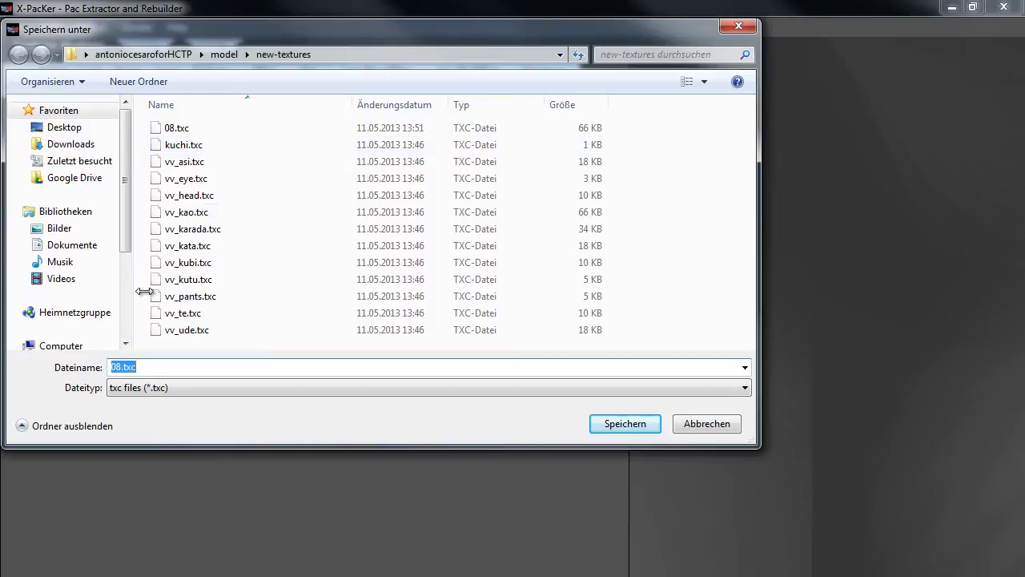
pyautogui.click(124, 366)
pyautogui.write('new')
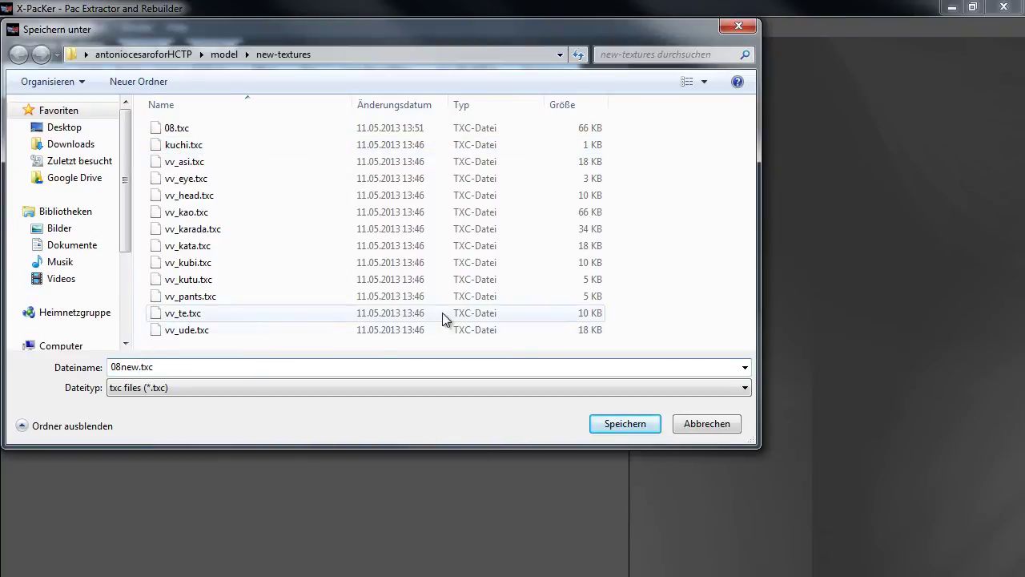
pyautogui.moveTo(444, 33); pyautogui.dragTo(500, 78)
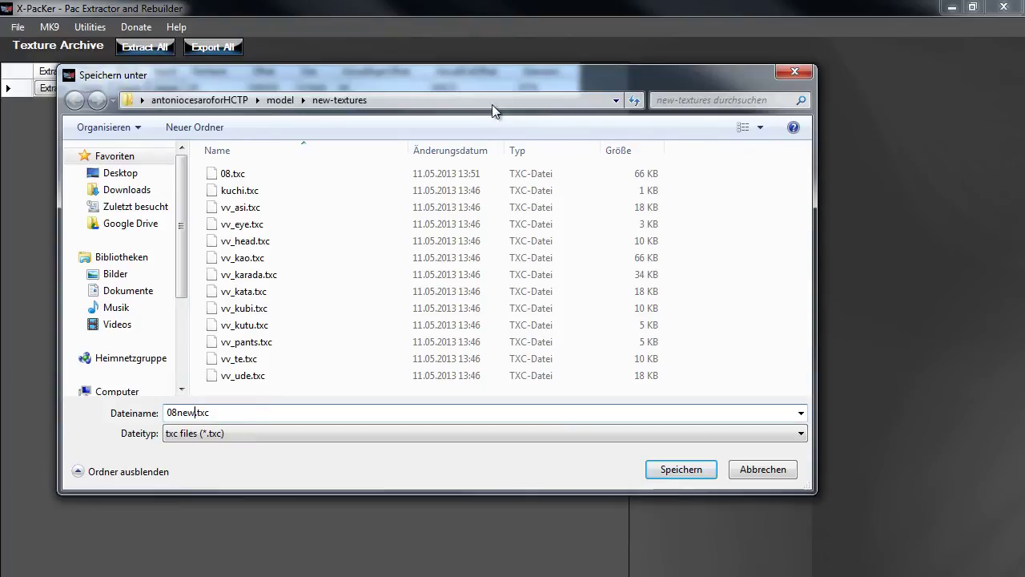
pyautogui.click(657, 471)
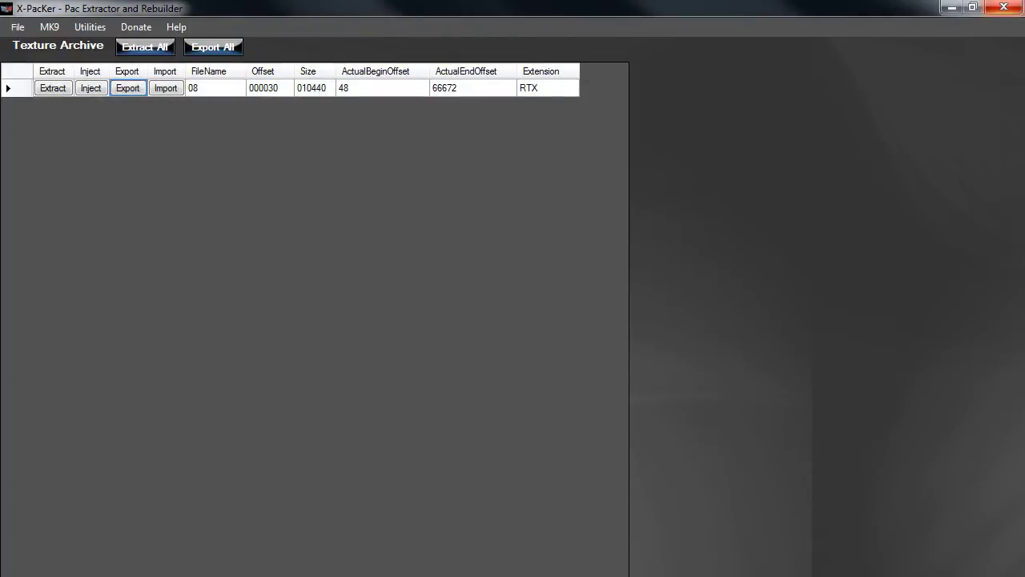
# - Find 08new.tm2 in the new-textures folder and open it in OPTPiX iMageStudio beside the folder window
pyautogui.click(951, 7)
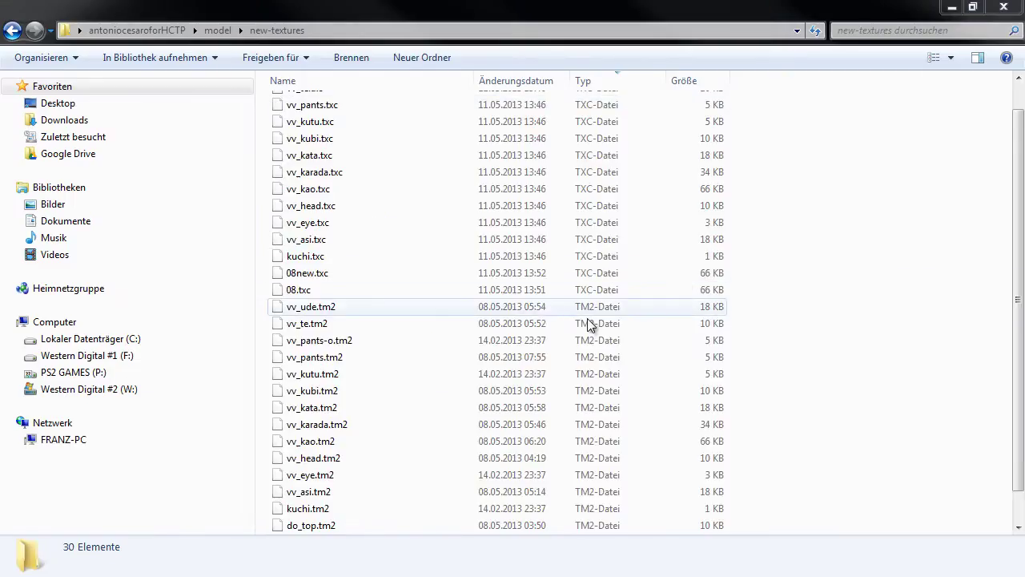
pyautogui.click(463, 288)
pyautogui.click(370, 272)
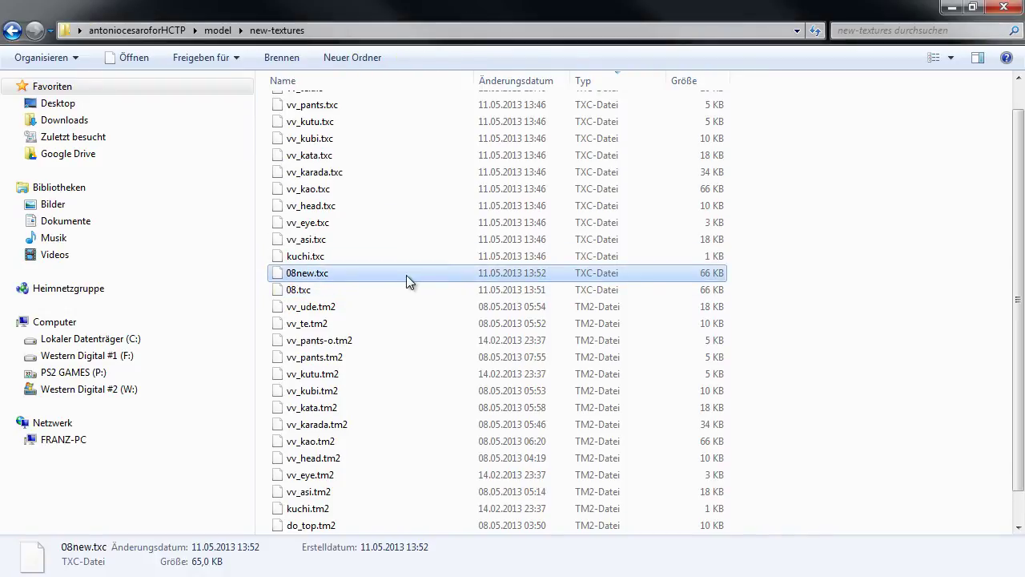
pyautogui.scroll(1, 407, 275)
pyautogui.scroll(-2, 405, 274)
pyautogui.click(337, 509)
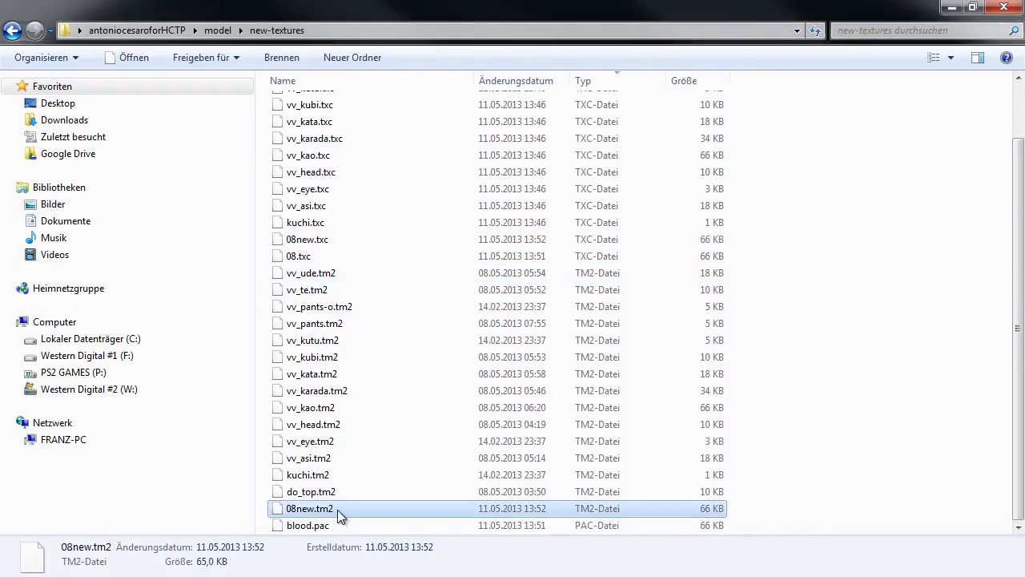
pyautogui.press('super+Down')
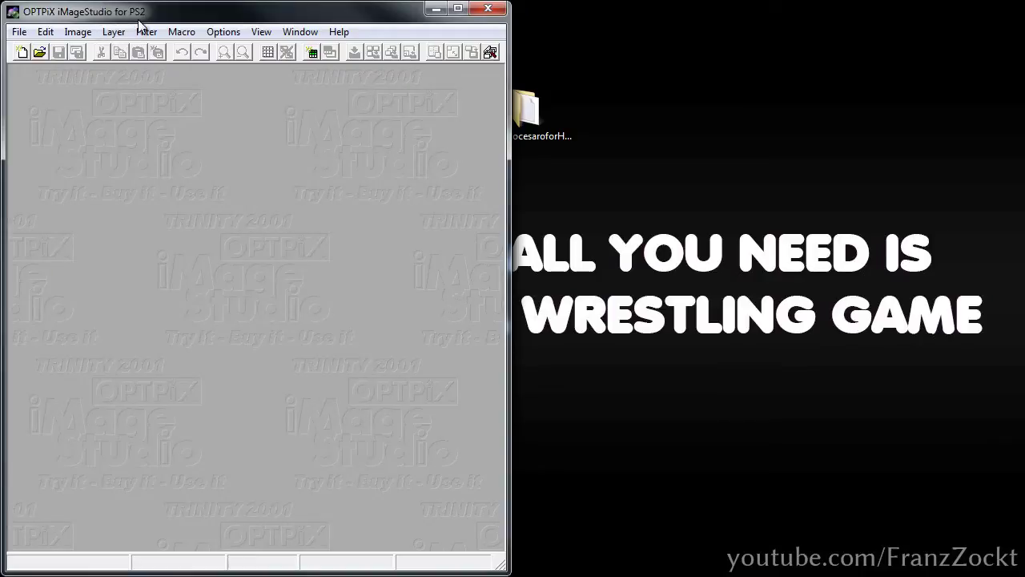
pyautogui.moveTo(140, 14); pyautogui.dragTo(652, 16)
pyautogui.moveTo(499, 346); pyautogui.dragTo(499, 366)
pyautogui.moveTo(358, 488); pyautogui.dragTo(650, 322)
# - Open the 1NN0enP picture in OPTPiX iMageStudio, place it below the 08new texture and enlarge its window
pyautogui.moveTo(647, 81); pyautogui.dragTo(660, 83)
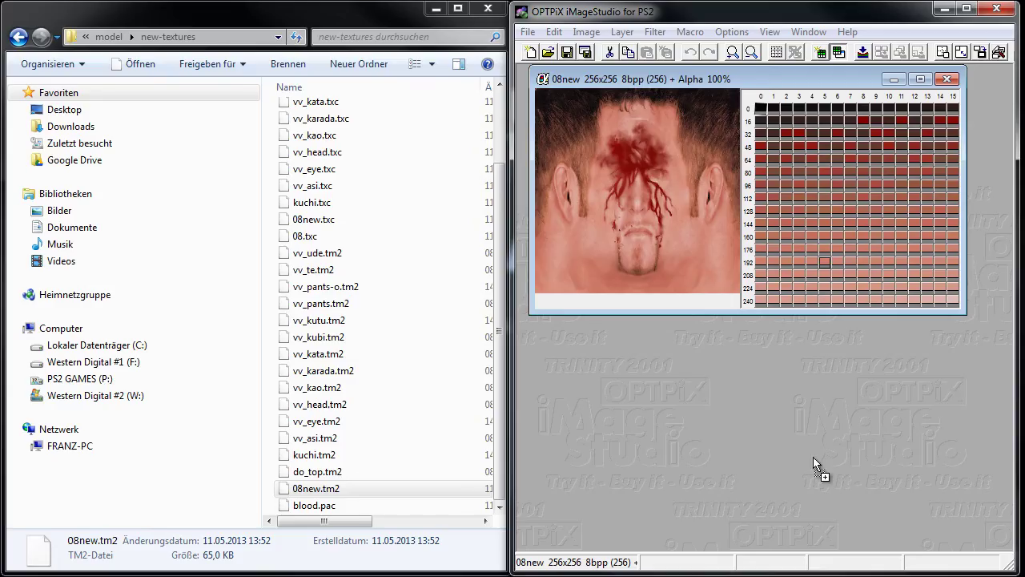
pyautogui.moveTo(813, 456); pyautogui.dragTo(807, 450)
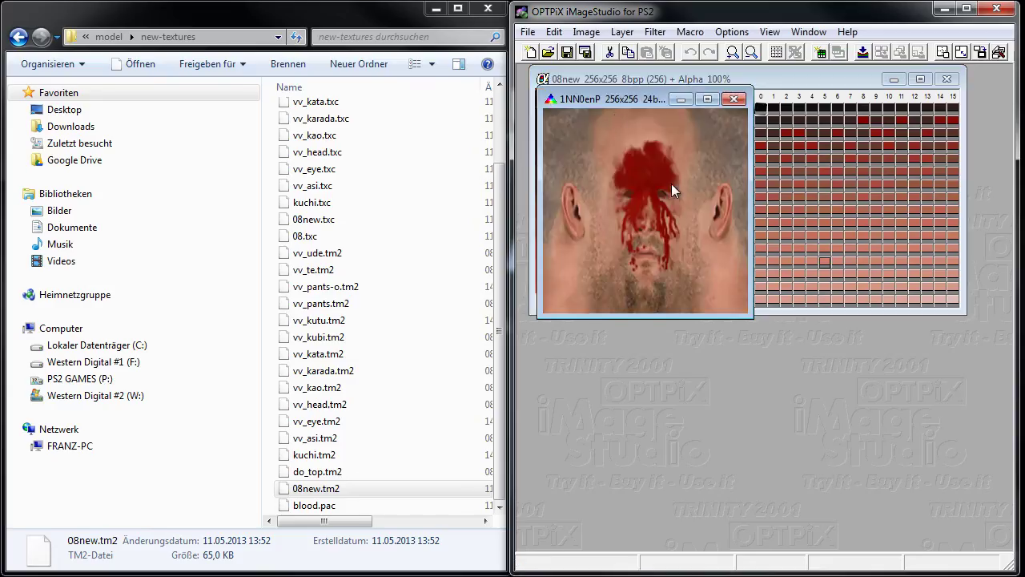
pyautogui.moveTo(616, 90); pyautogui.dragTo(652, 288)
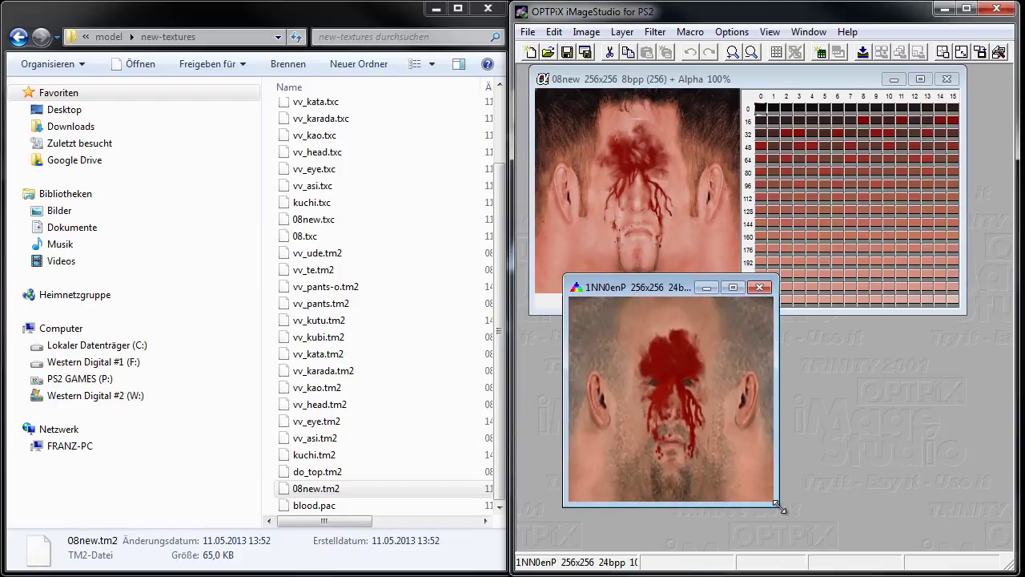
pyautogui.moveTo(779, 506); pyautogui.dragTo(914, 547)
pyautogui.moveTo(676, 291); pyautogui.dragTo(677, 290)
# - Set the background of the alpha blending display to Simple RGB check pattern in the alpha channel settings
pyautogui.click(770, 32)
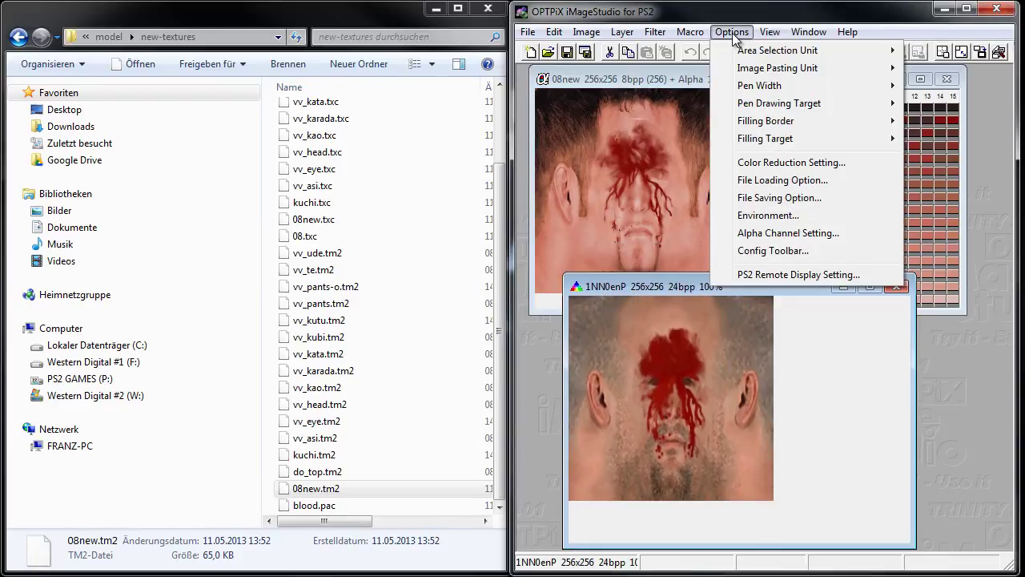
pyautogui.click(765, 232)
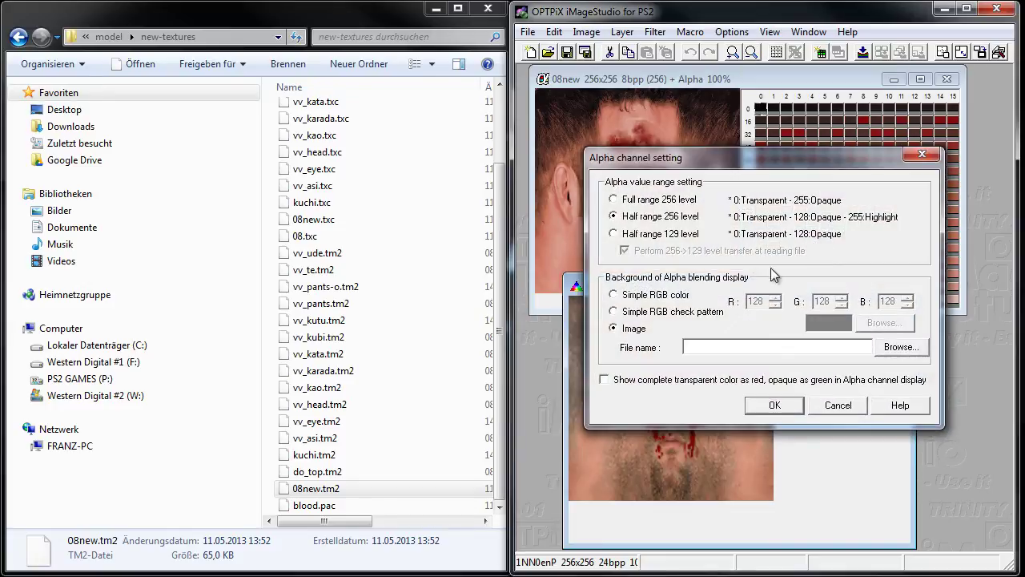
pyautogui.click(669, 312)
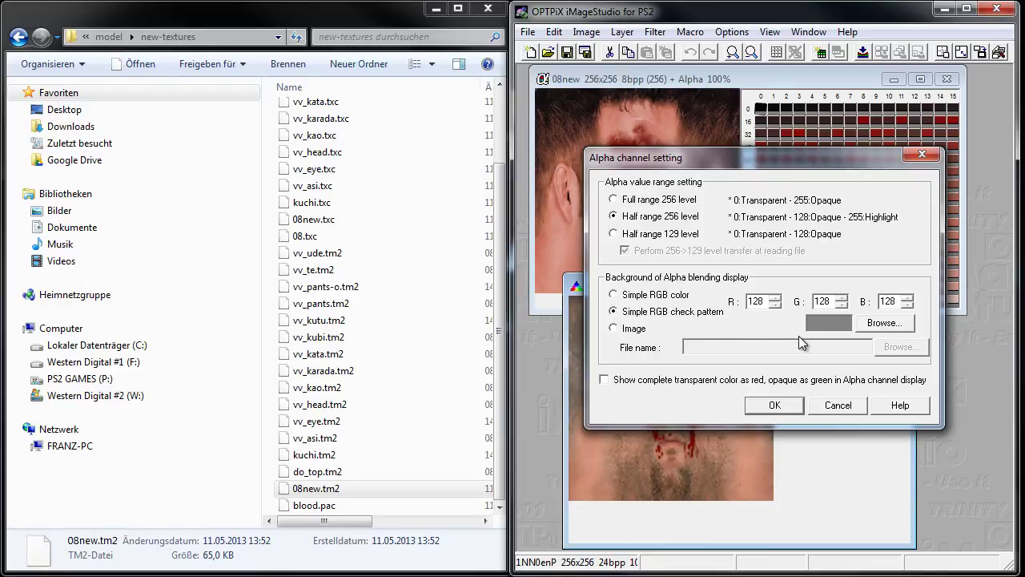
pyautogui.click(788, 404)
# - Reduce the 1NN0enP picture to 256 colors (8 bits) and place the reduced copy below the 08new picture
pyautogui.moveTo(726, 283); pyautogui.dragTo(712, 252)
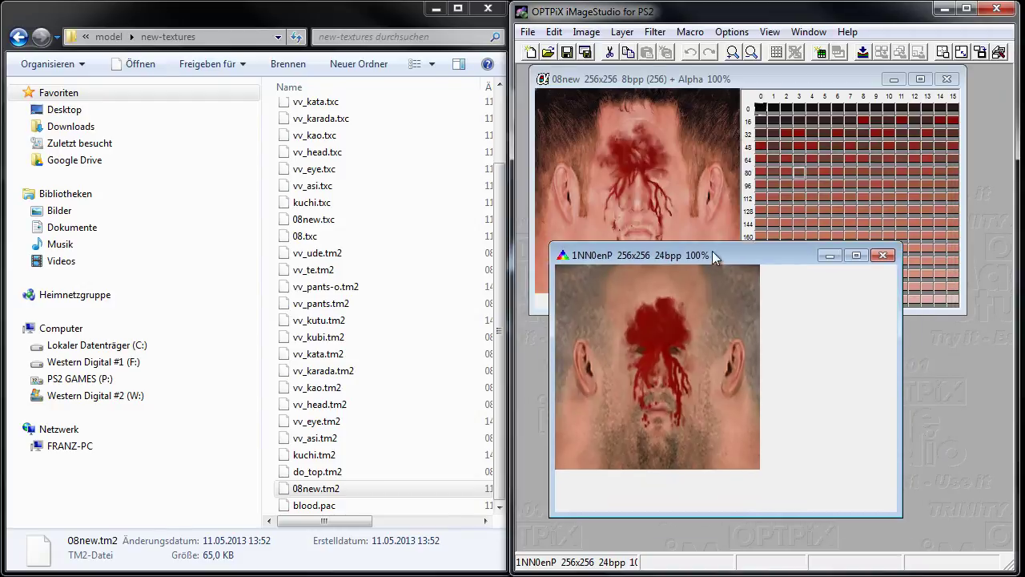
pyautogui.rightClick(696, 315)
pyautogui.click(745, 244)
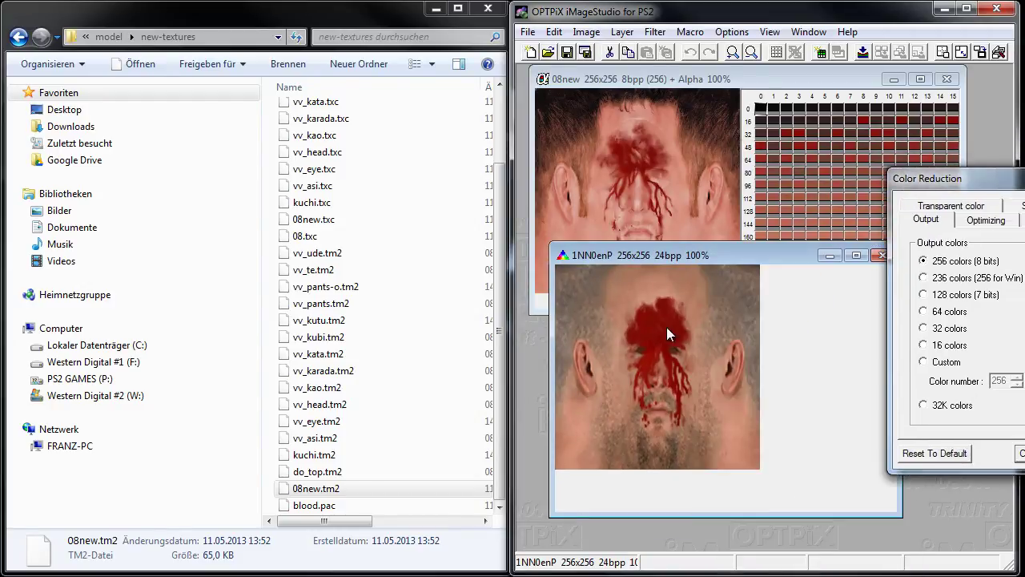
pyautogui.moveTo(941, 179); pyautogui.dragTo(768, 150)
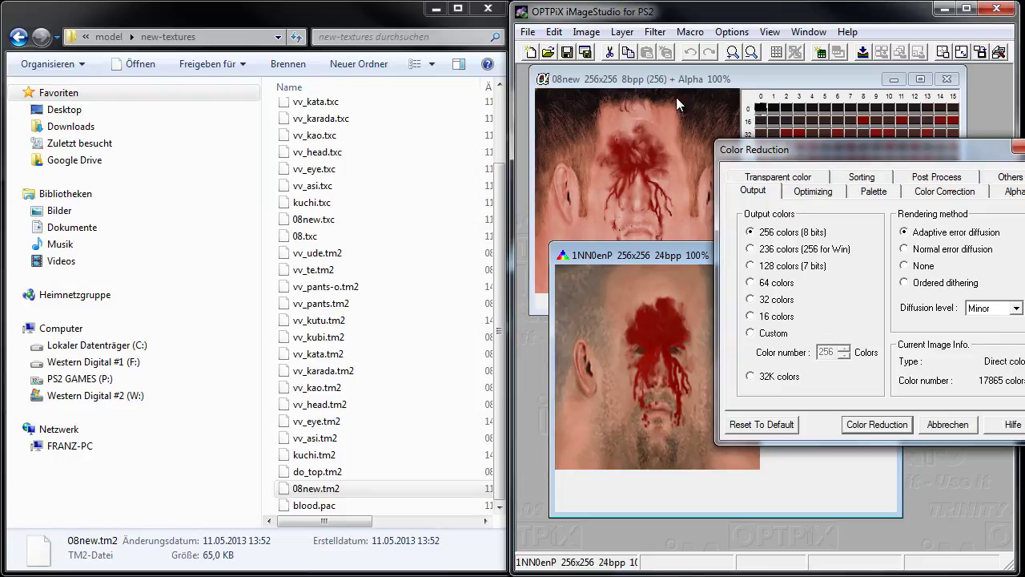
pyautogui.moveTo(819, 156); pyautogui.dragTo(807, 154)
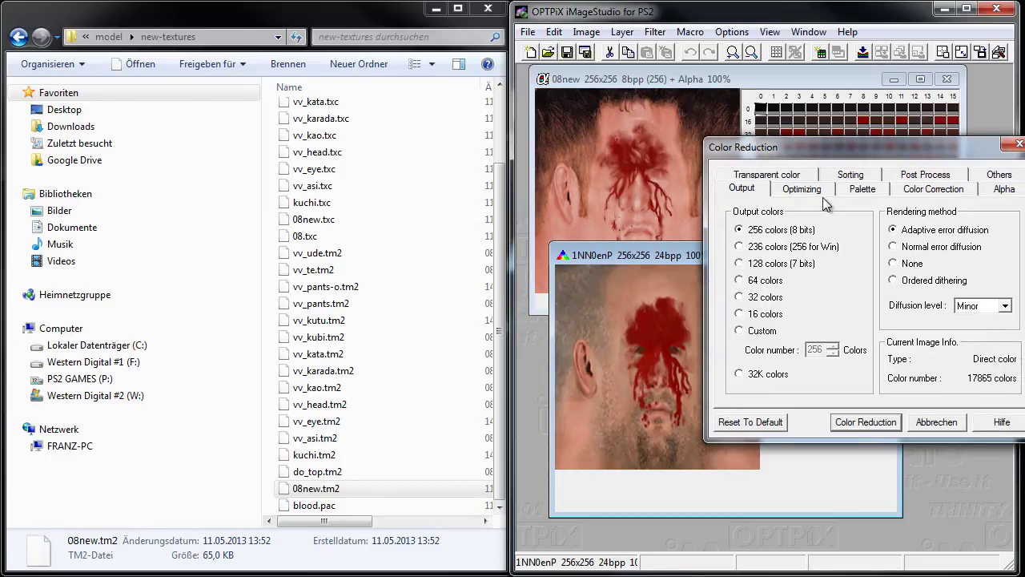
pyautogui.click(866, 421)
pyautogui.click(937, 421)
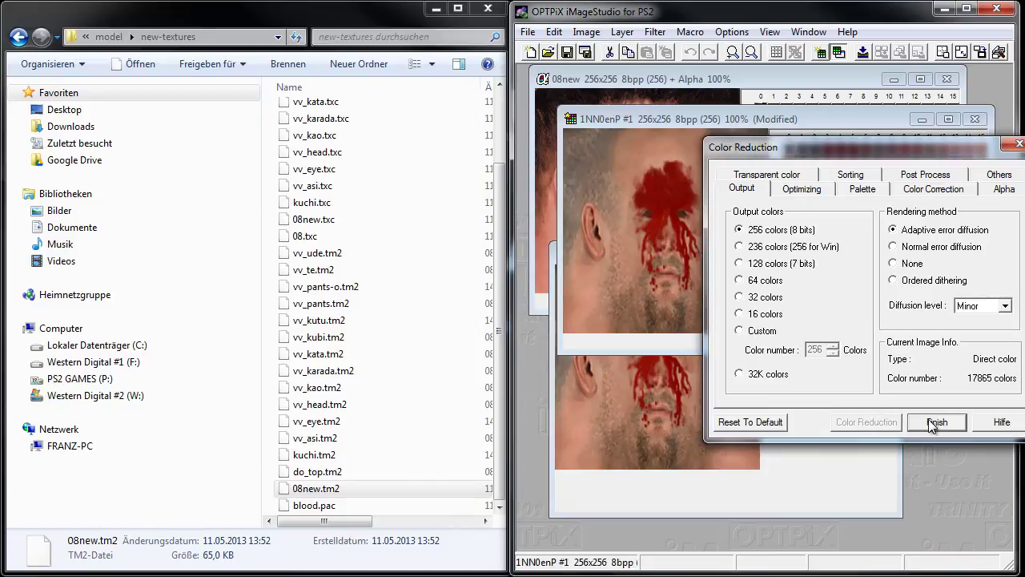
pyautogui.moveTo(739, 119); pyautogui.dragTo(725, 290)
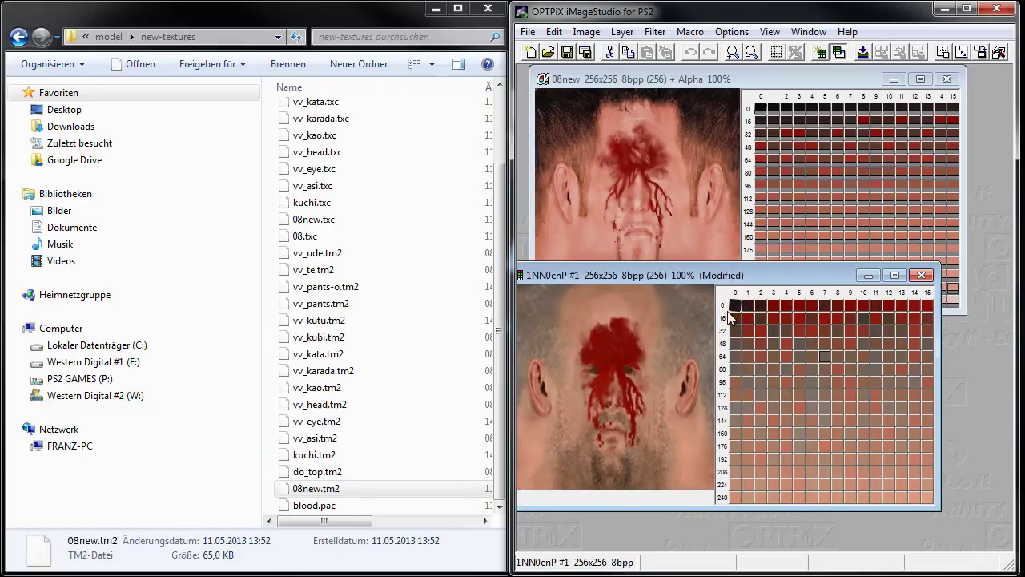
# - Compare the alpha values of the 1NN0enP #1 and 08new pictures in the palette list
pyautogui.click(768, 34)
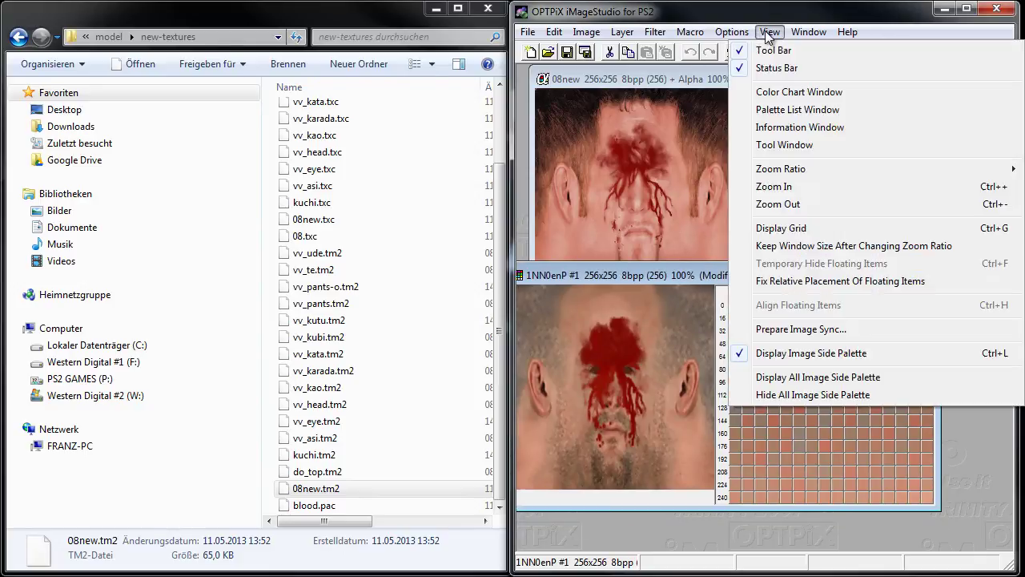
pyautogui.click(792, 109)
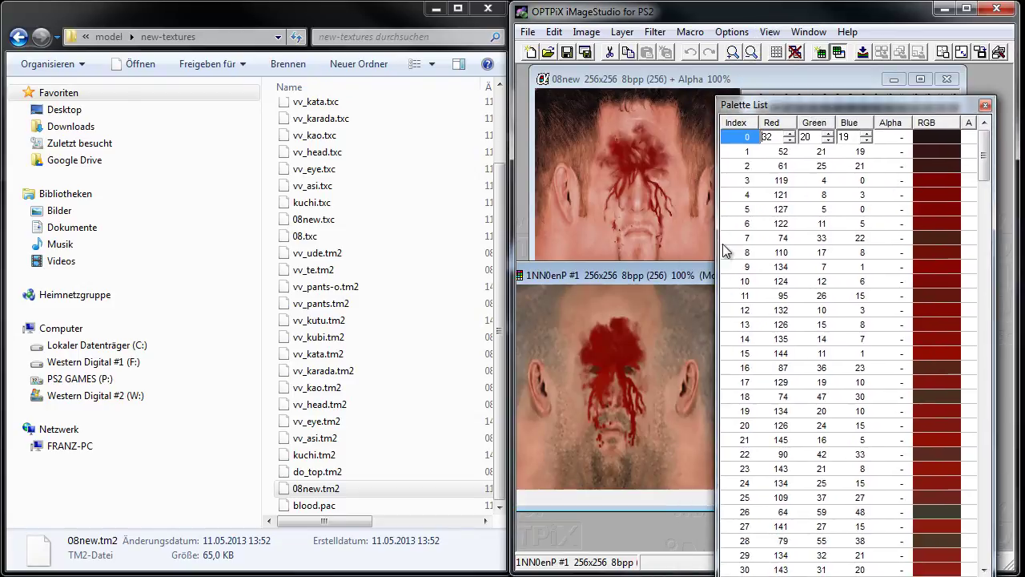
pyautogui.click(681, 176)
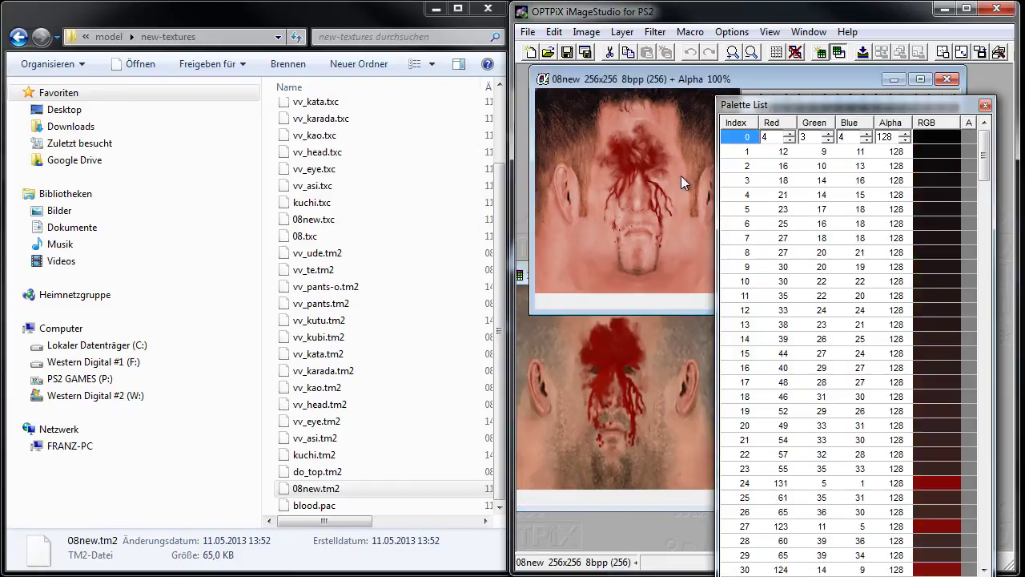
pyautogui.click(671, 323)
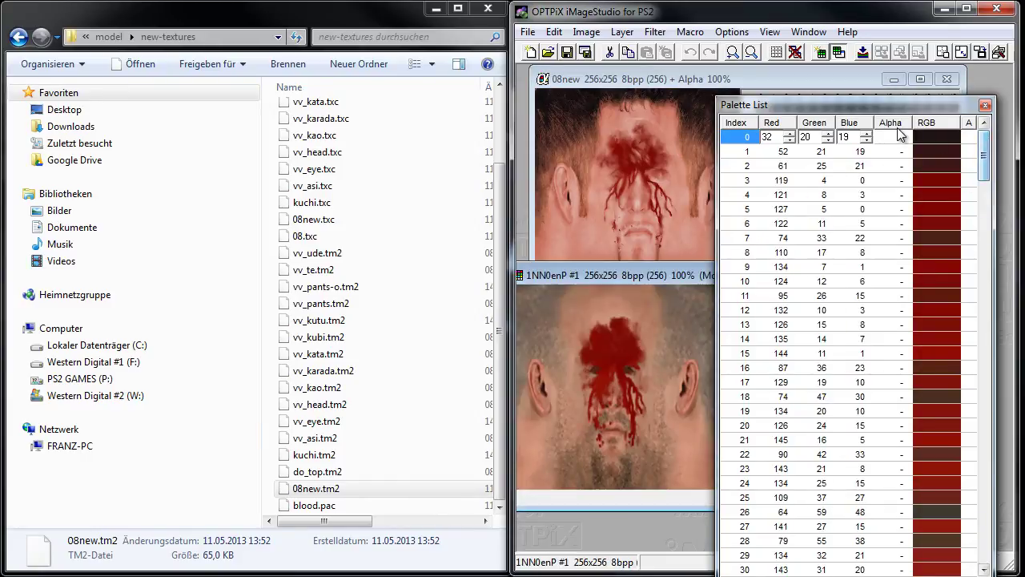
pyautogui.click(985, 105)
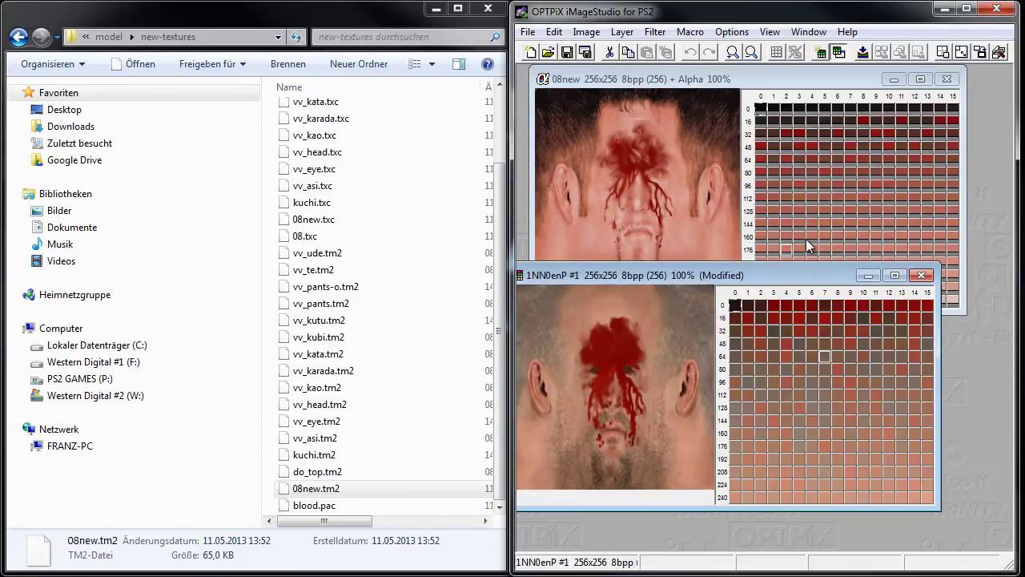
# - Create a new alpha channel for the 1NN0enP #1 picture and check its alpha values in the palette list
pyautogui.moveTo(674, 275); pyautogui.dragTo(687, 273)
pyautogui.rightClick(643, 341)
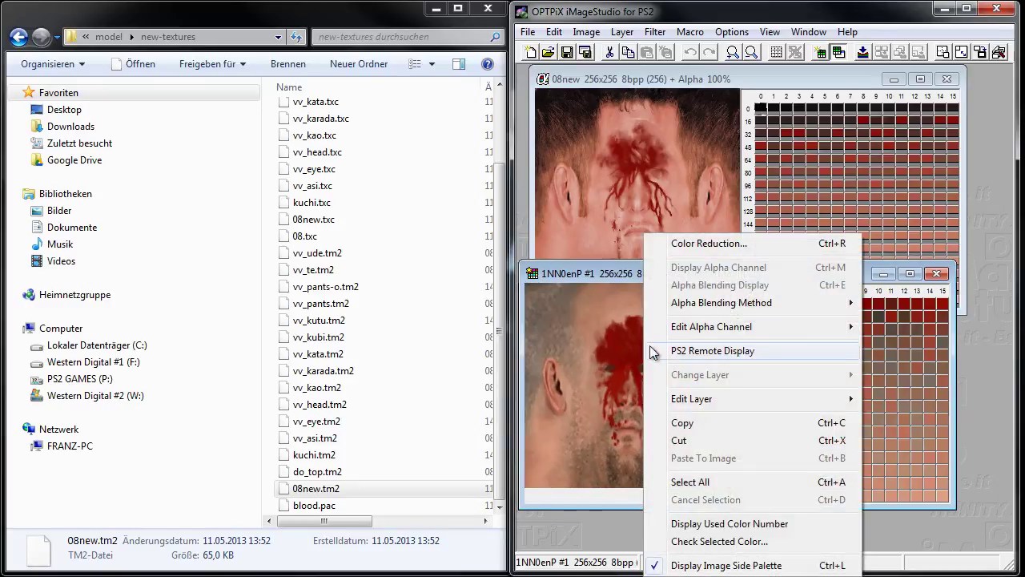
pyautogui.moveTo(698, 335)
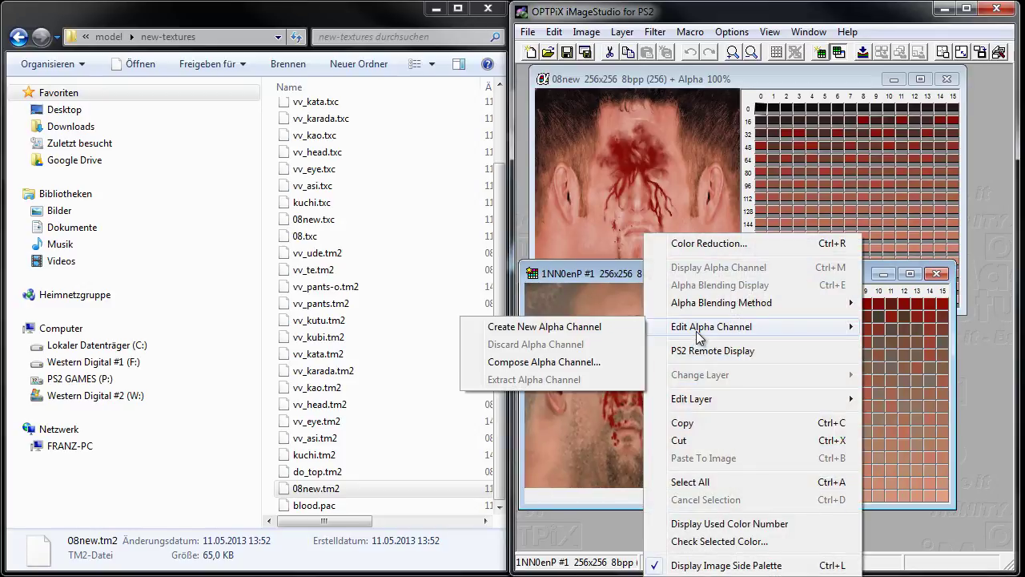
pyautogui.click(602, 327)
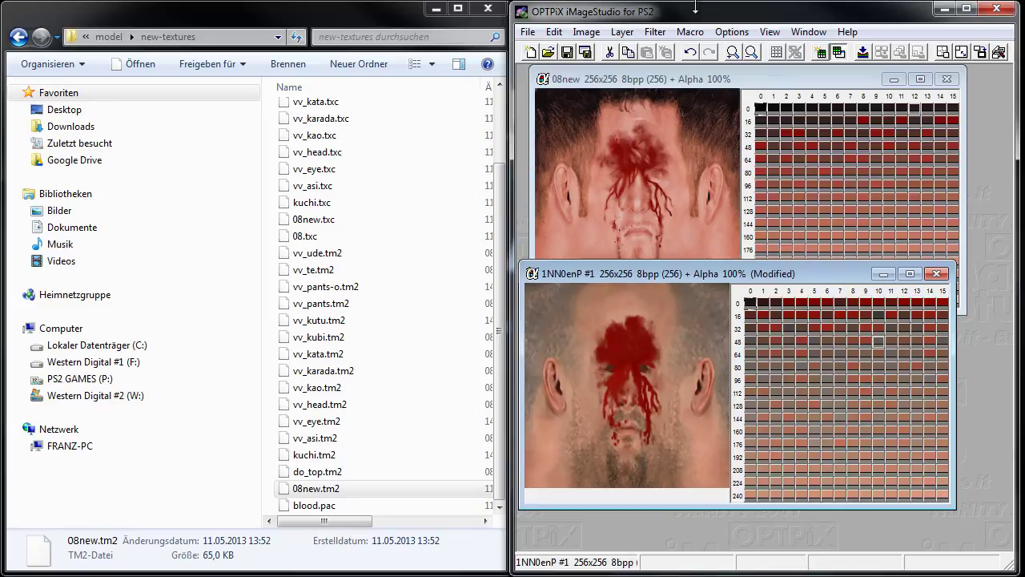
pyautogui.click(781, 35)
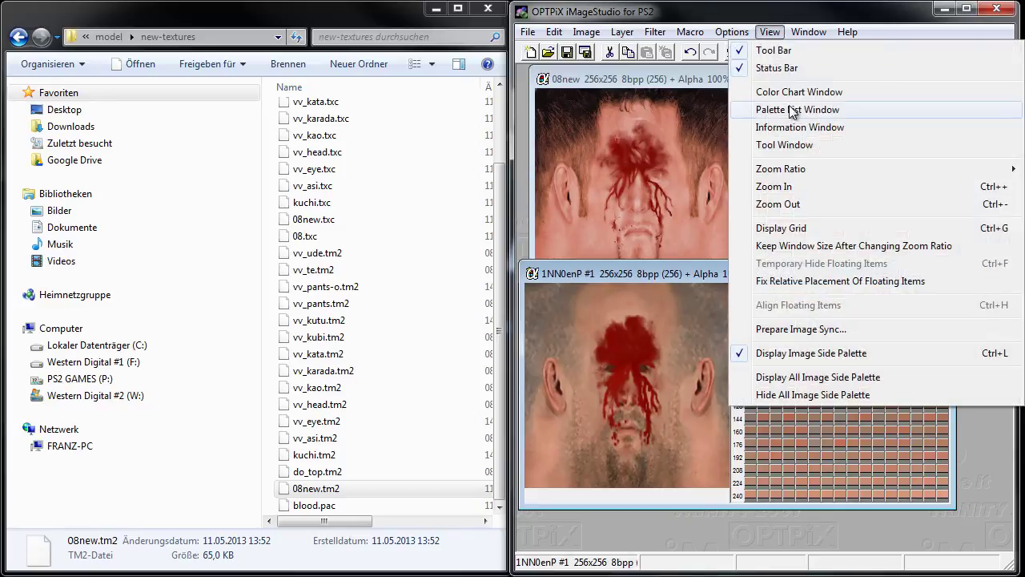
pyautogui.click(789, 109)
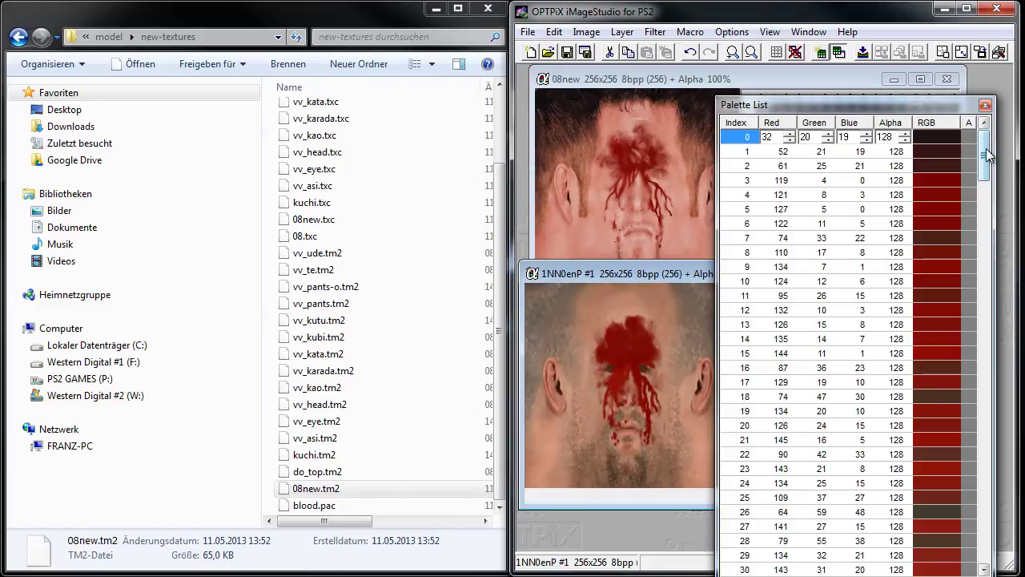
pyautogui.moveTo(987, 156); pyautogui.dragTo(984, 536)
pyautogui.click(985, 105)
pyautogui.moveTo(663, 273); pyautogui.dragTo(700, 250)
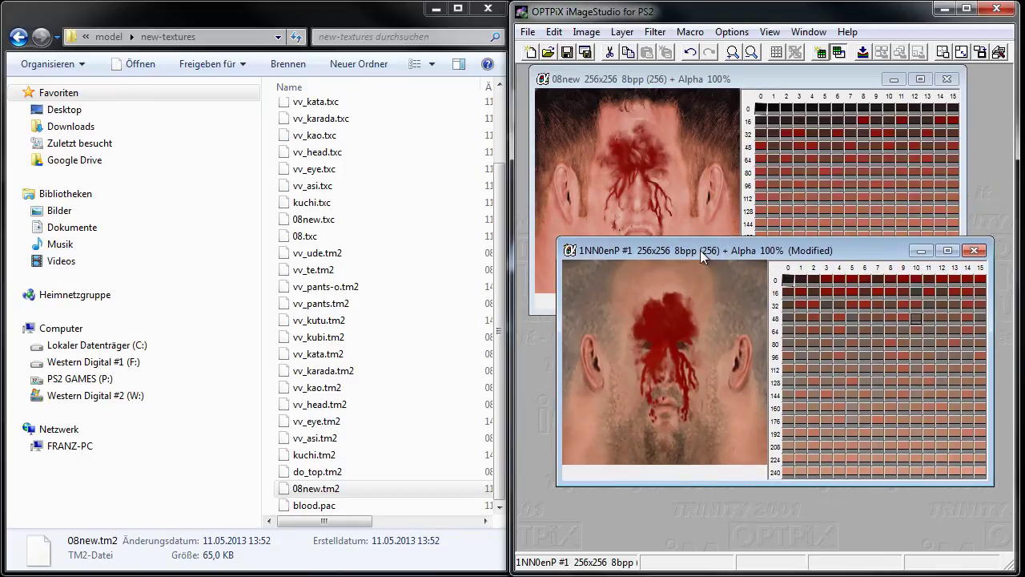
# - Save the 1NN0enP #1 picture over 08new.tm2 in the new-textures folder as 8bit TIM2 with 32bit CLUT, CSM1 and 16bytes alignment
pyautogui.click(530, 32)
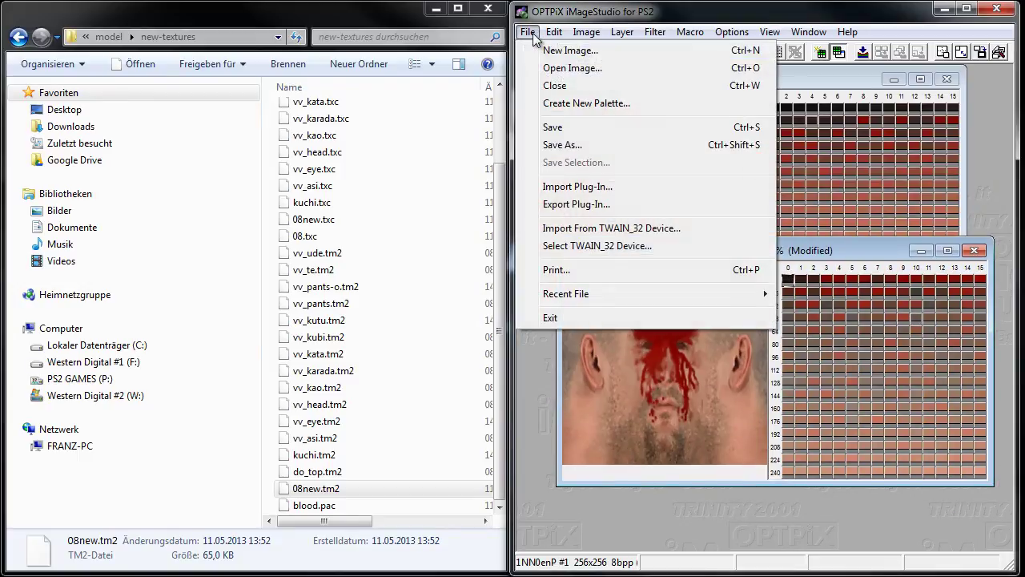
pyautogui.click(593, 144)
pyautogui.moveTo(652, 55); pyautogui.dragTo(669, 70)
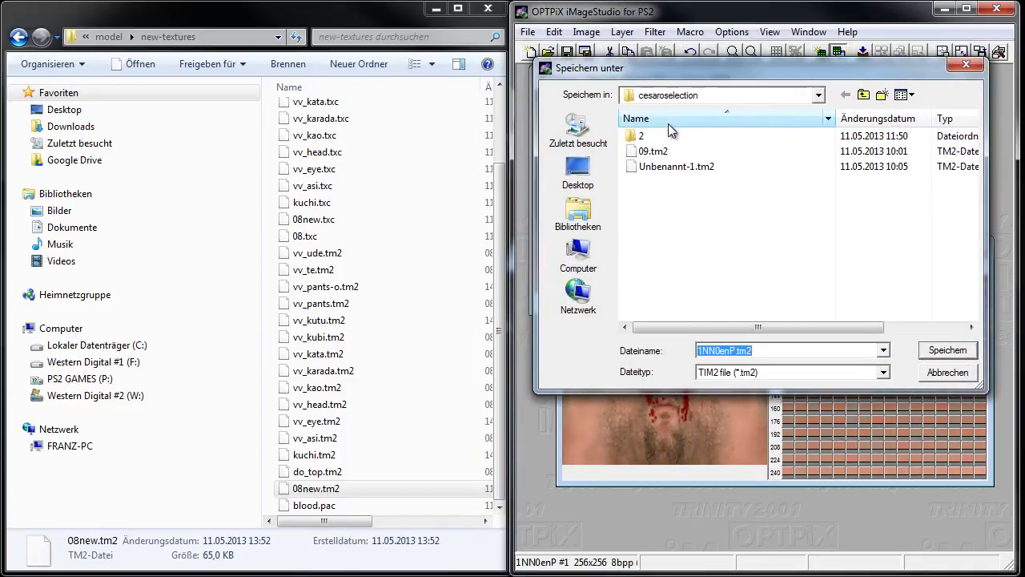
pyautogui.click(679, 98)
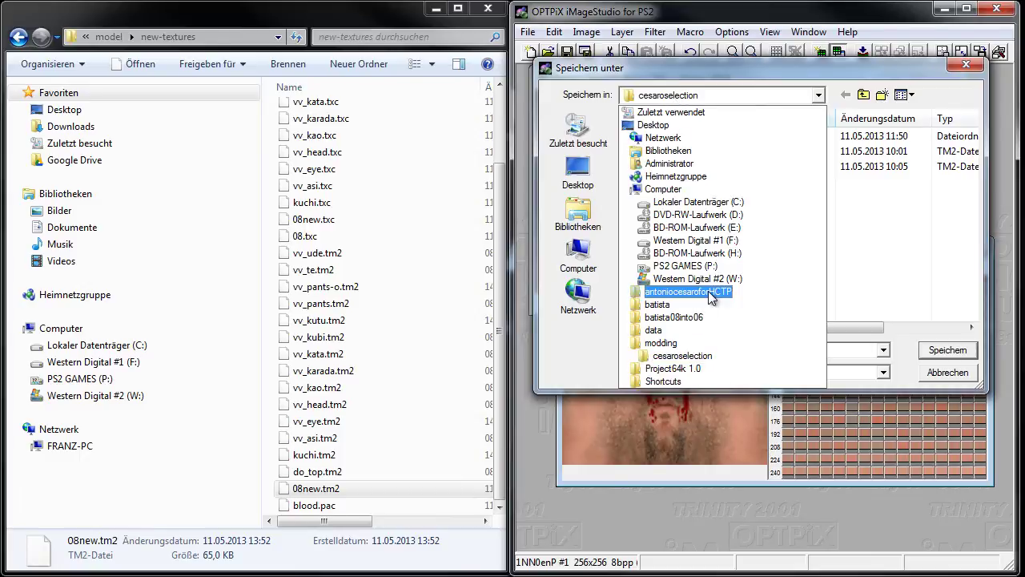
pyautogui.click(688, 292)
pyautogui.doubleClick(658, 136)
pyautogui.doubleClick(663, 140)
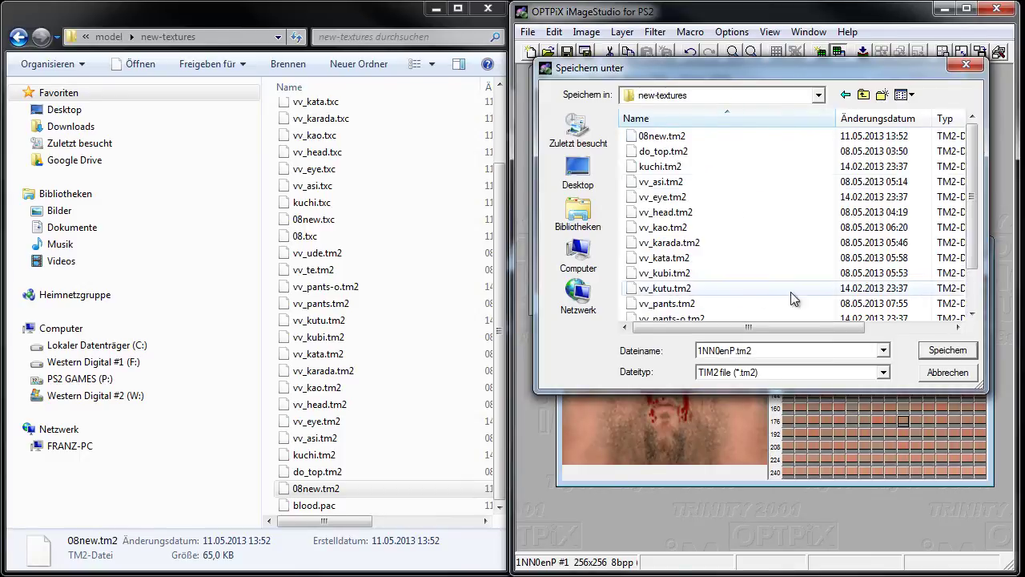
pyautogui.doubleClick(717, 136)
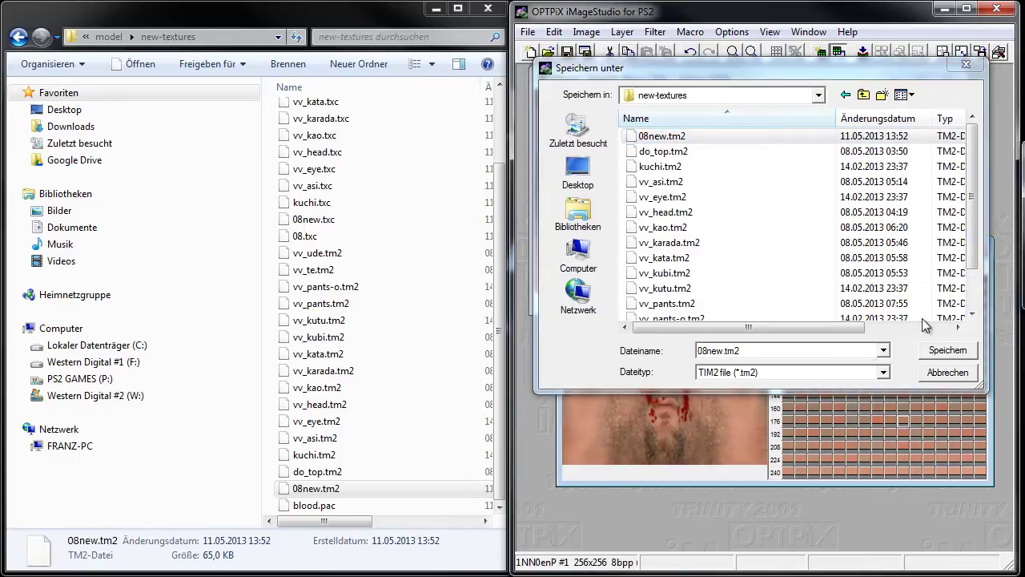
pyautogui.moveTo(560, 162); pyautogui.dragTo(678, 109)
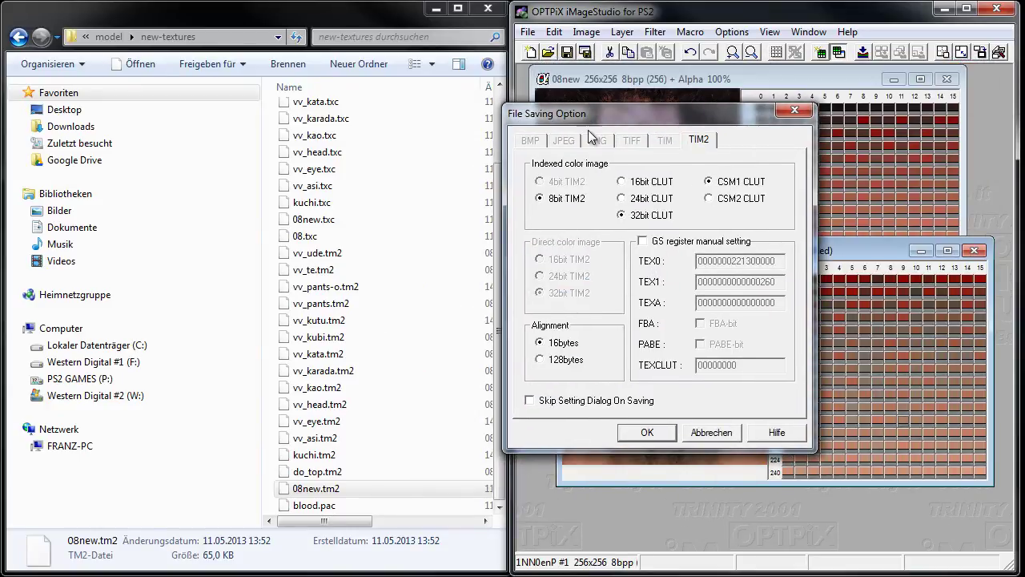
pyautogui.moveTo(604, 116); pyautogui.dragTo(738, 139)
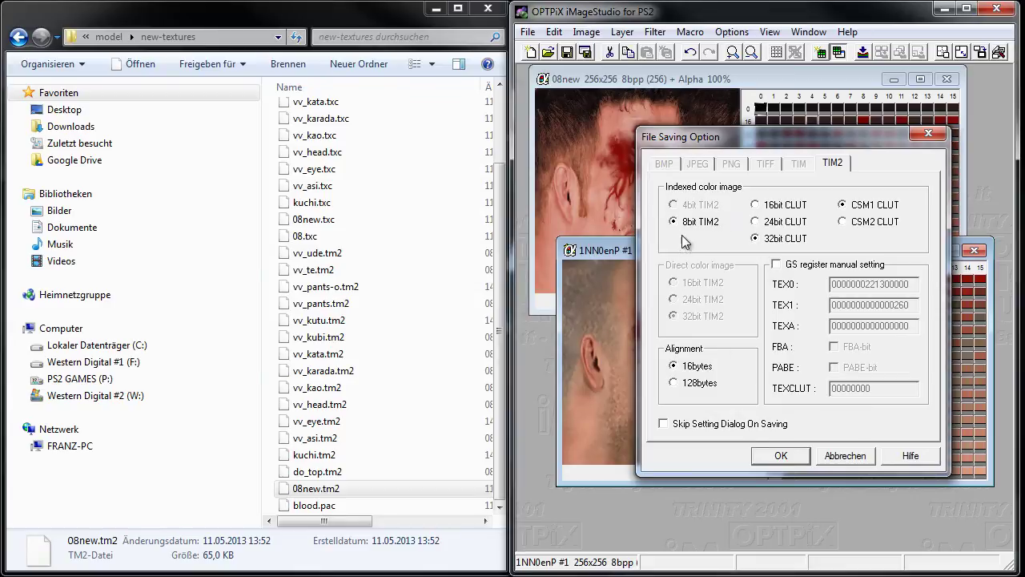
pyautogui.click(781, 455)
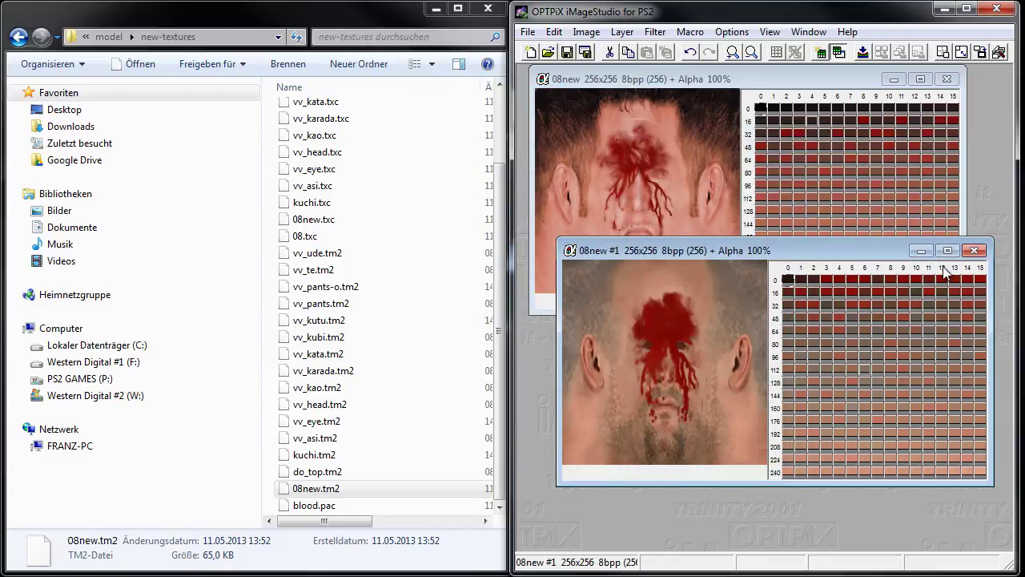
# - Close both 08new pictures and exit OPTPiX iMageStudio
pyautogui.click(974, 249)
pyautogui.click(946, 79)
pyautogui.click(996, 8)
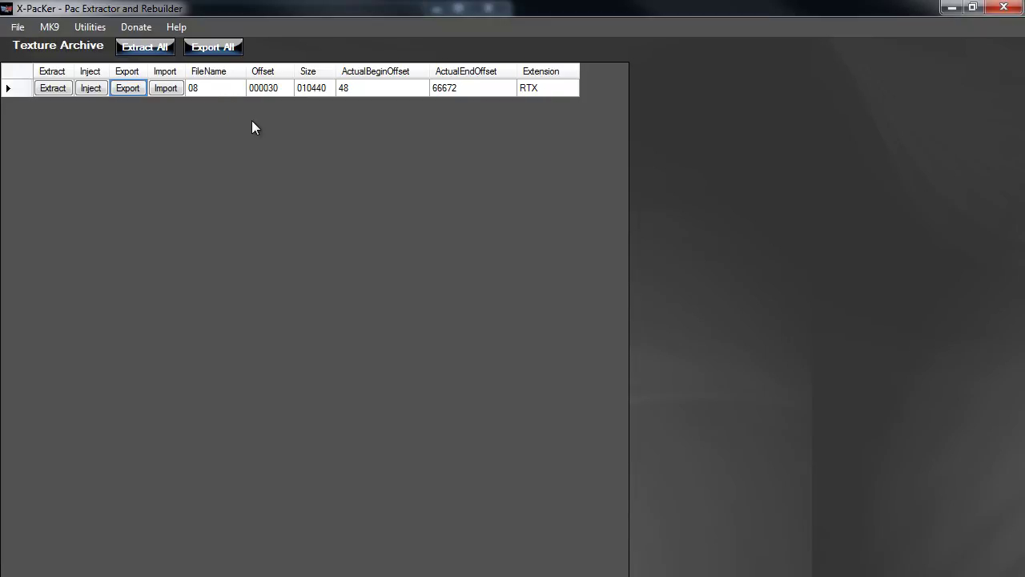
# - Import 08new.tm2 from the new-textures folder into texture 08 of the archive in X-PacKer
pyautogui.click(166, 88)
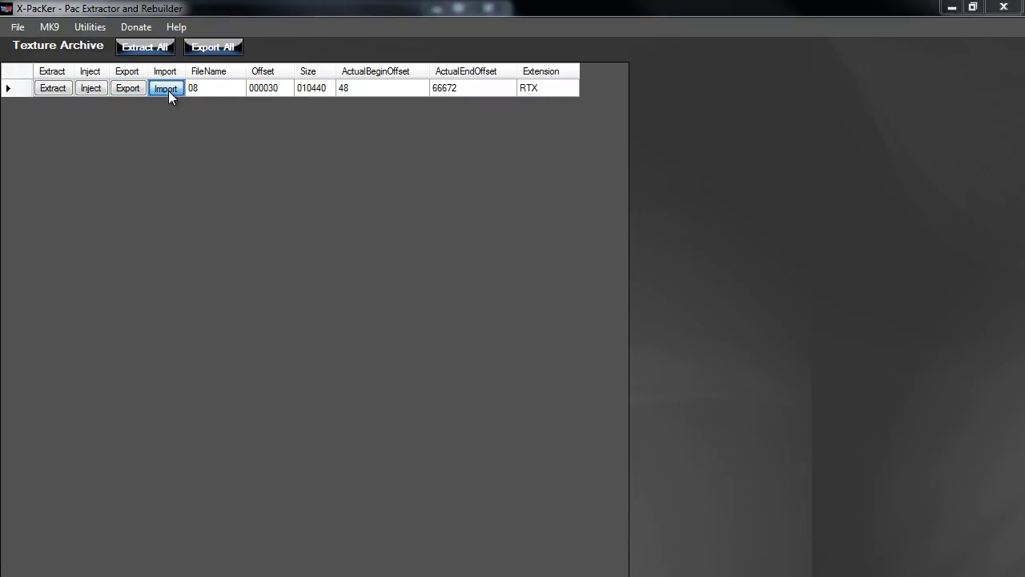
pyautogui.doubleClick(244, 172)
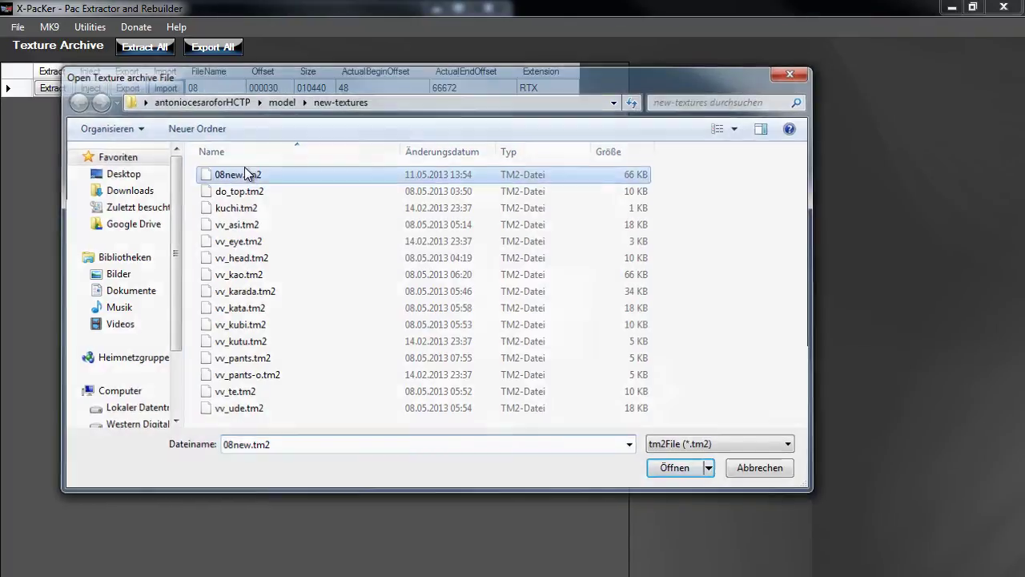
pyautogui.click(556, 344)
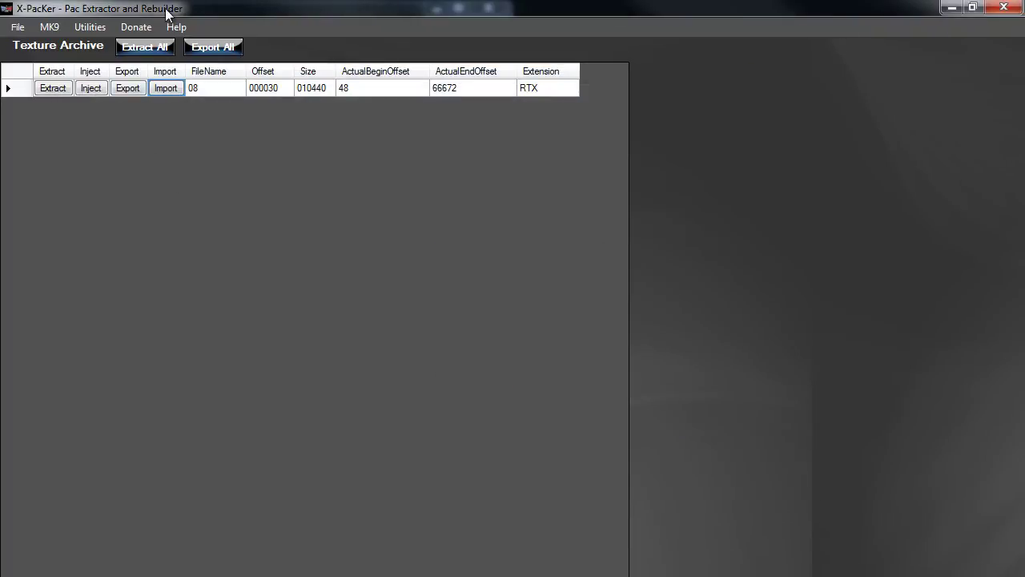
# - Extract texture 08 as 08bloody.txc into the new-textures folder
pyautogui.click(68, 92)
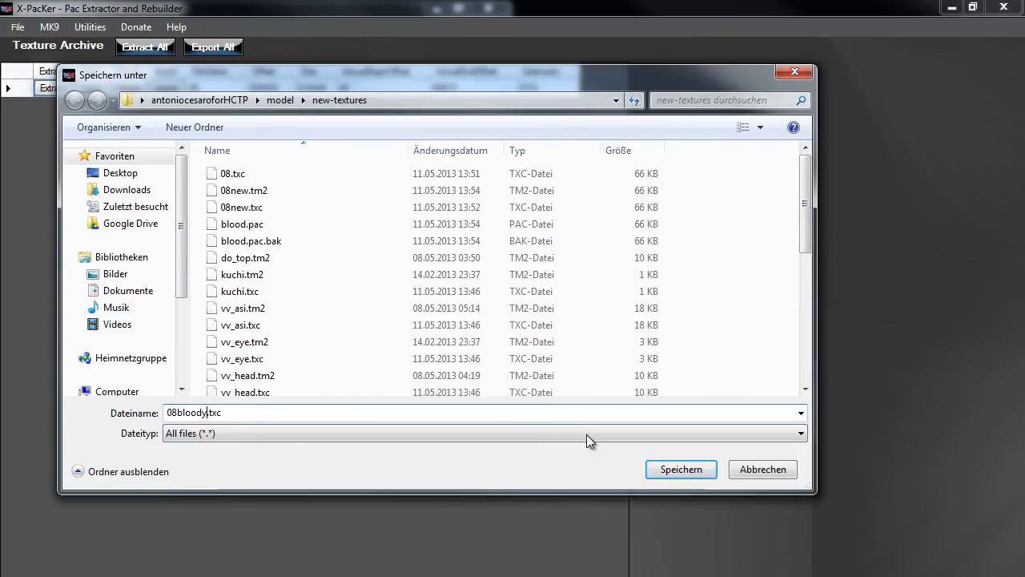
pyautogui.click(666, 469)
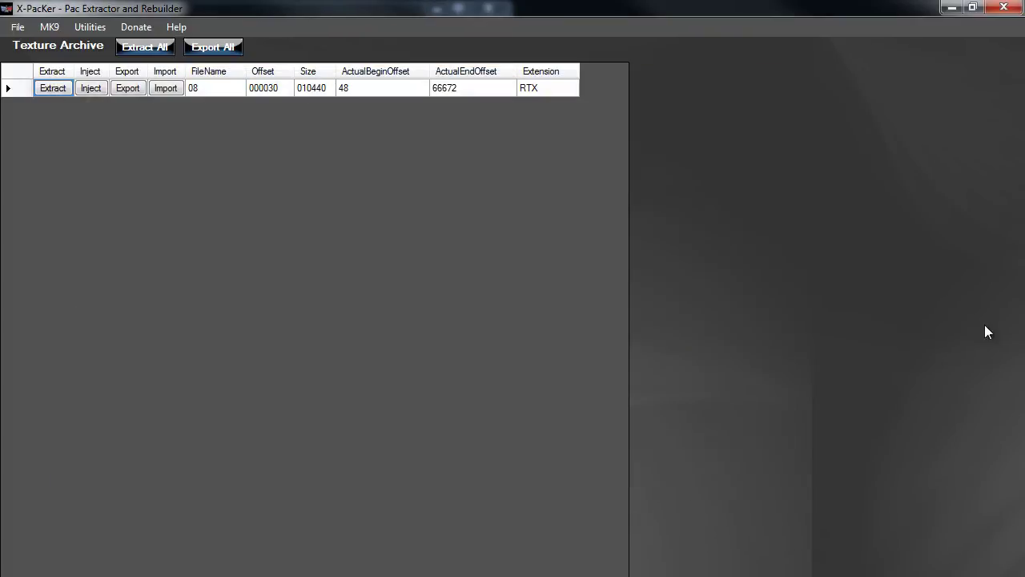
# - Rename ch2.pac.65.PAC in the model folder as cesaroforhctp.PAC and open it as the wrestler PAC file
pyautogui.click(18, 26)
pyautogui.click(112, 53)
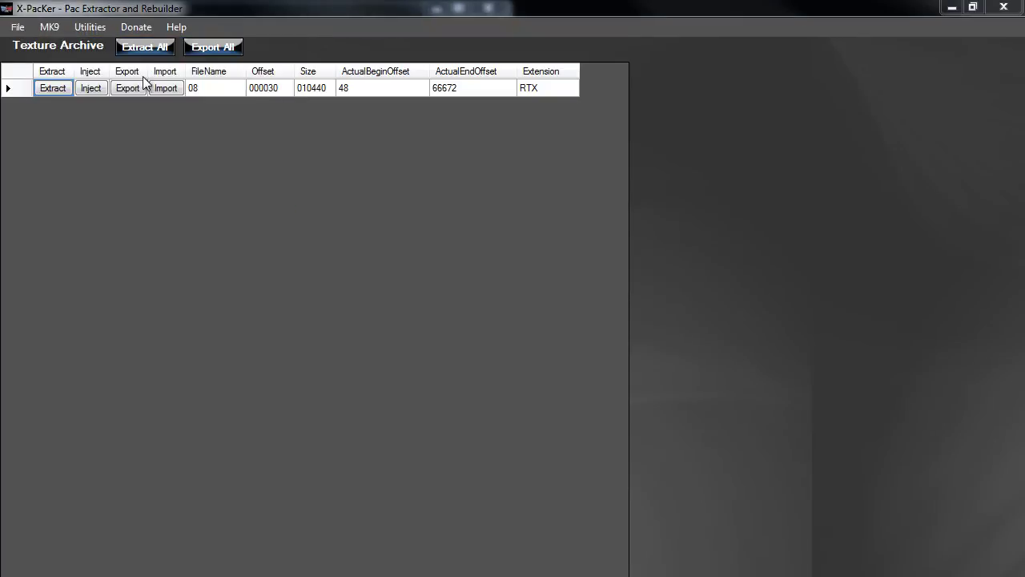
pyautogui.click(280, 100)
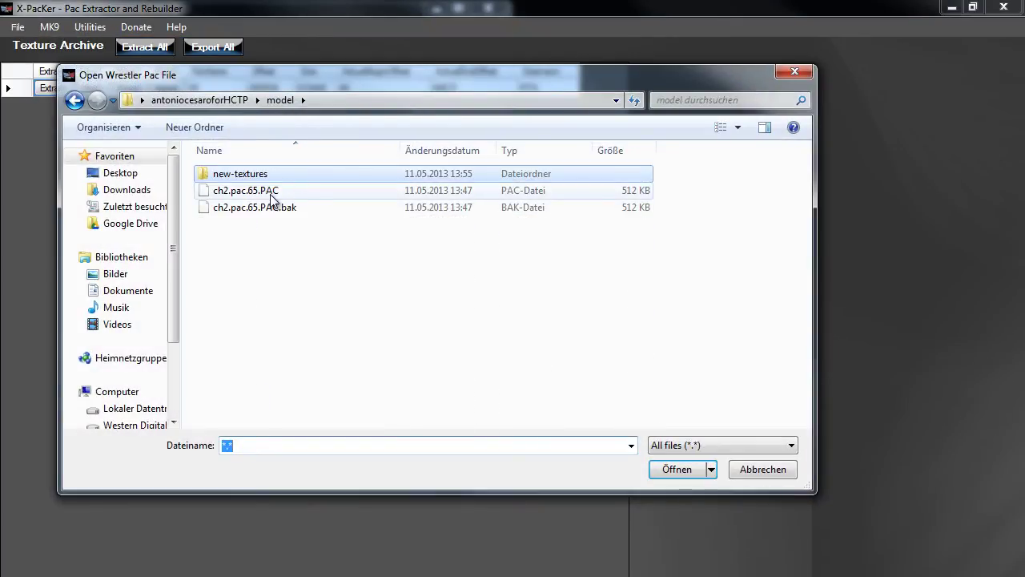
pyautogui.click(271, 192)
pyautogui.rightClick(271, 193)
pyautogui.click(337, 392)
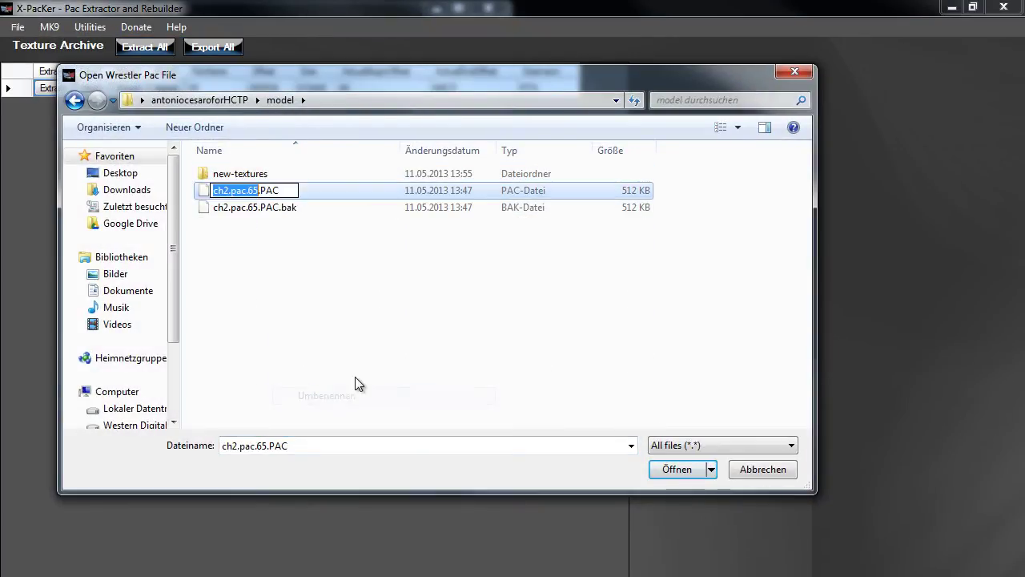
pyautogui.write('cesaroforh')
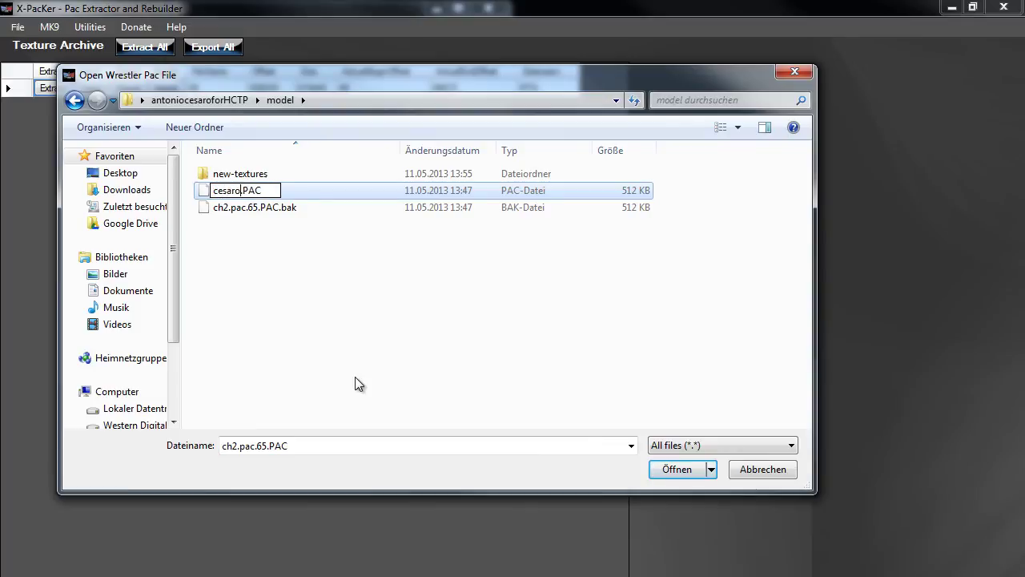
pyautogui.write('ctp')
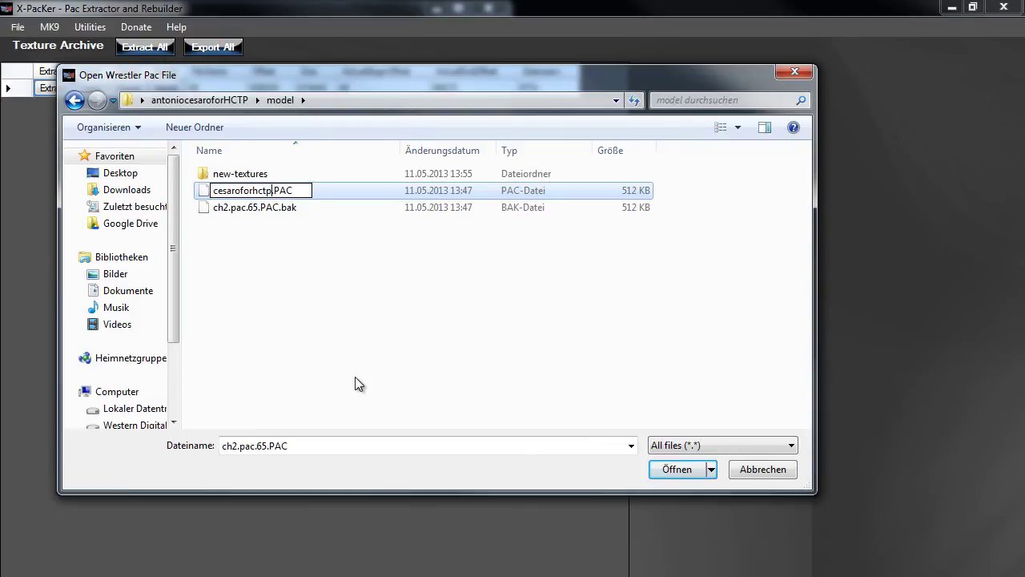
pyautogui.press('Return')
pyautogui.click(290, 196)
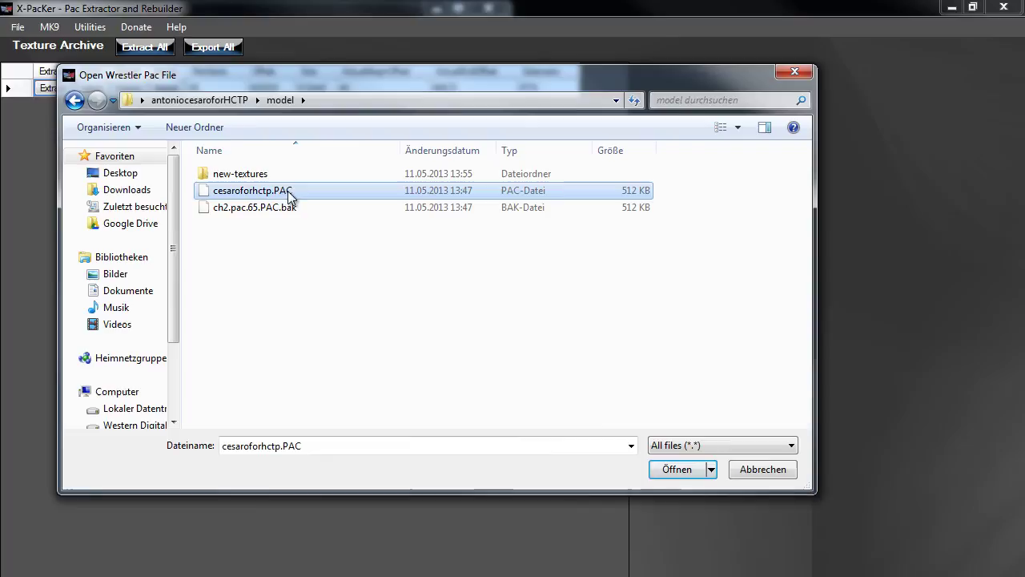
pyautogui.click(676, 471)
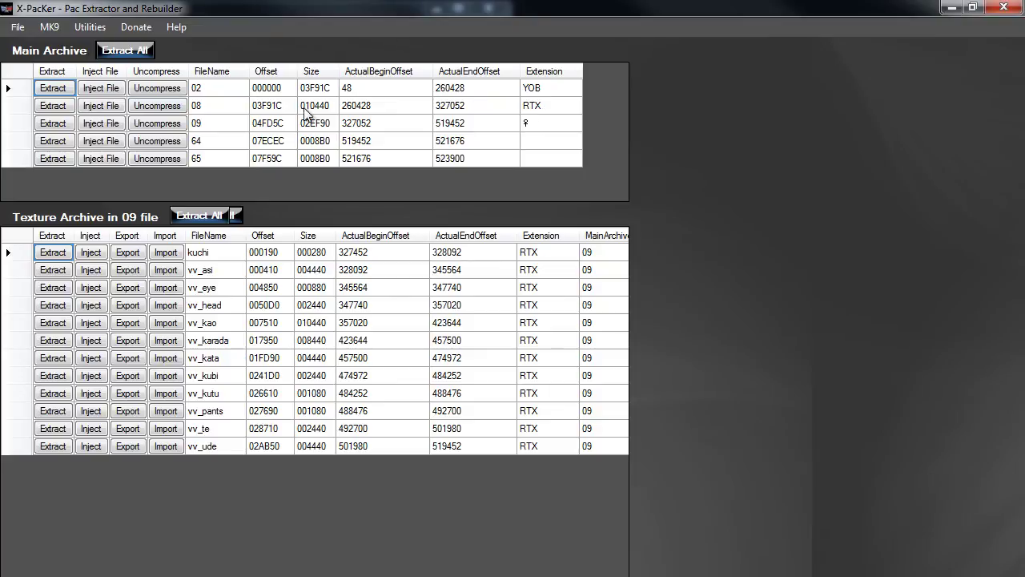
# - Inject 08bloody.txc from the new-textures folder into file 08 of the main archive
pyautogui.click(104, 106)
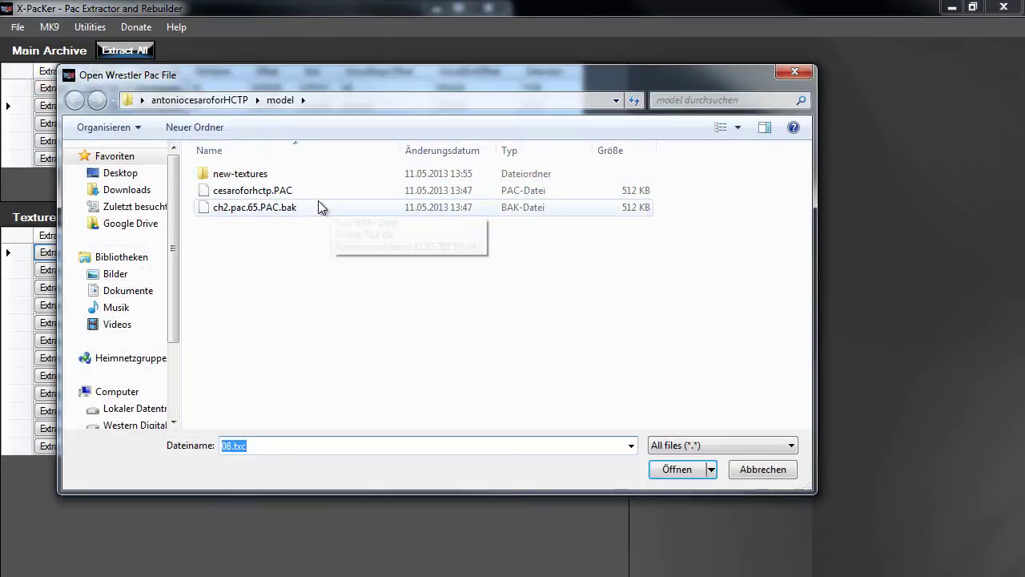
pyautogui.doubleClick(283, 177)
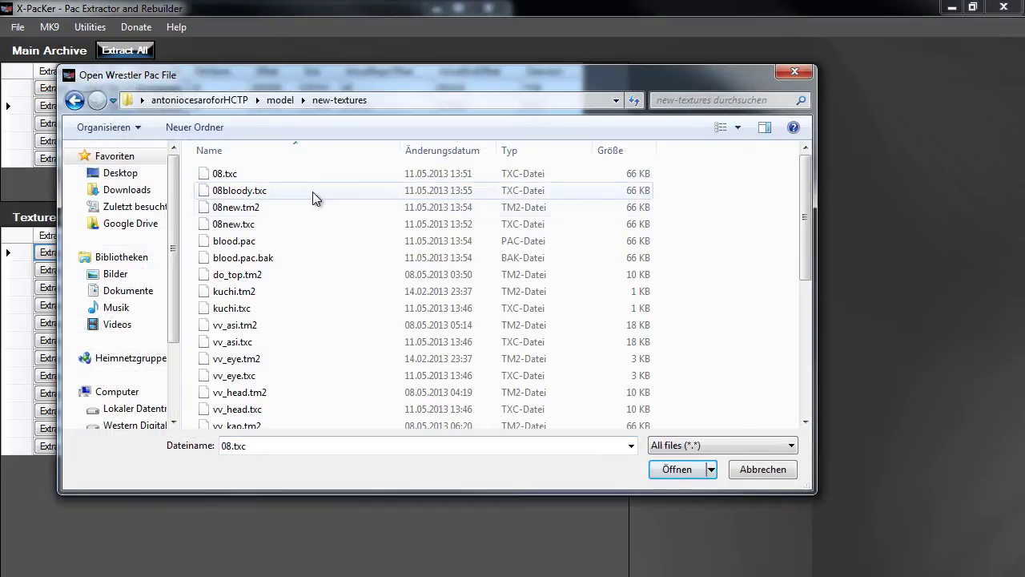
pyautogui.click(271, 192)
pyautogui.click(677, 468)
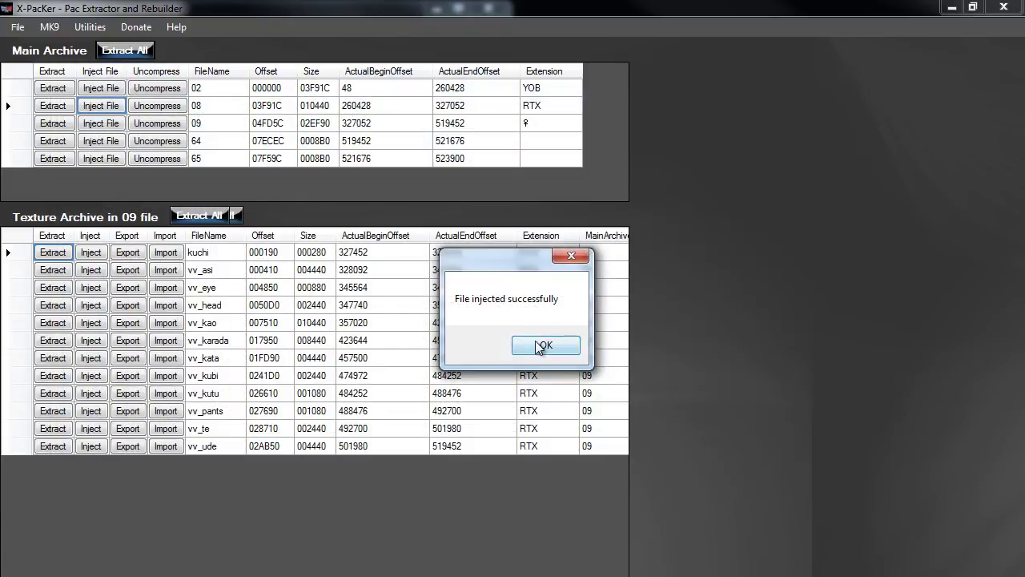
pyautogui.click(544, 347)
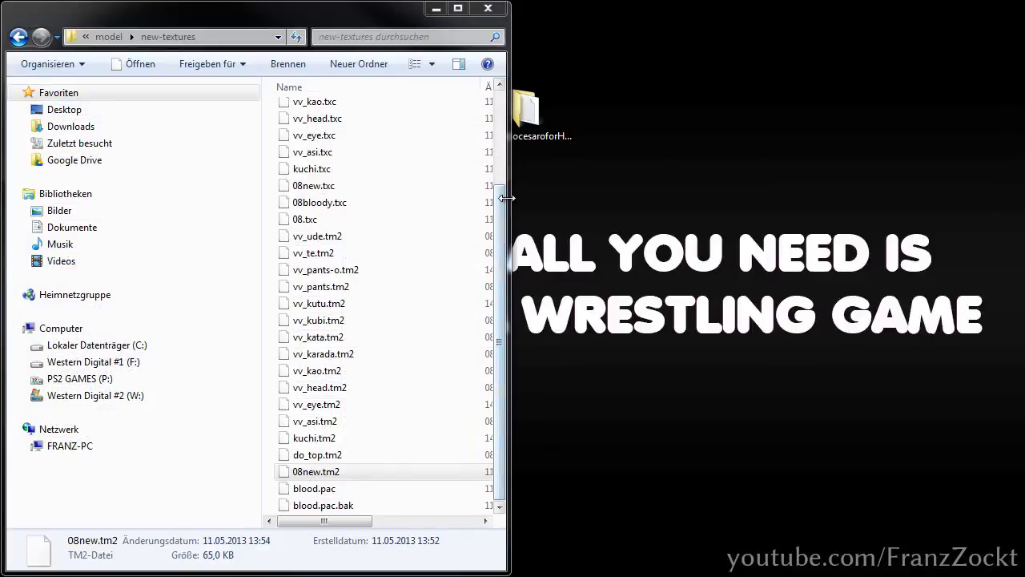
# - Widen the folder window and look at cesaroforhctp.PAC in the model folder
pyautogui.moveTo(509, 200); pyautogui.dragTo(763, 200)
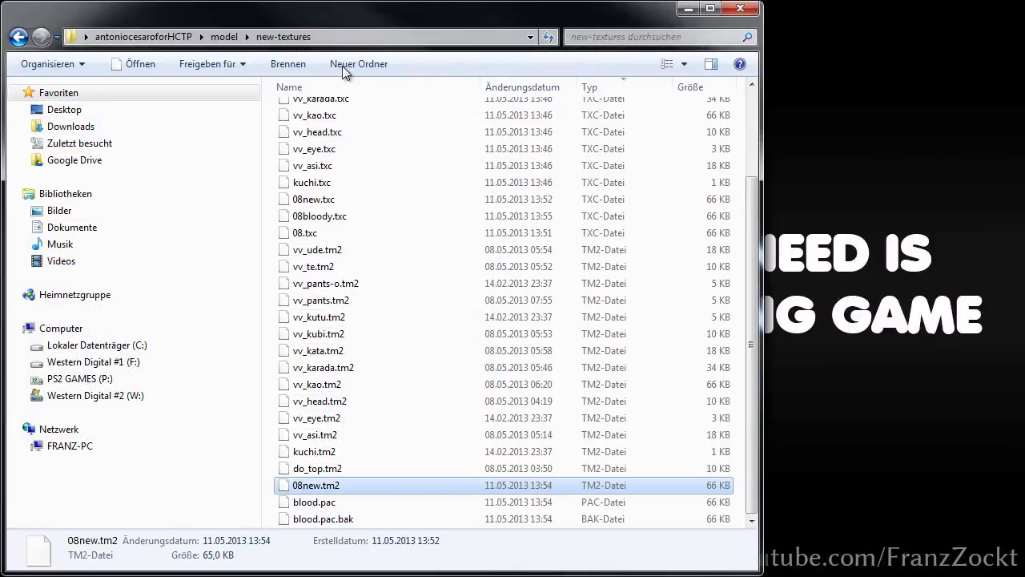
pyautogui.click(224, 36)
pyautogui.click(337, 127)
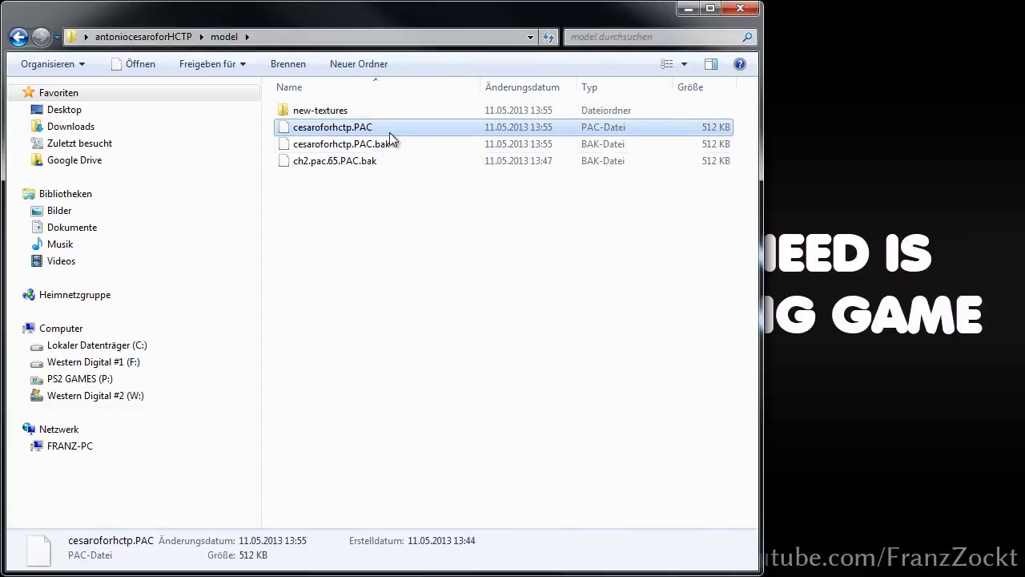
pyautogui.click(516, 362)
pyautogui.click(432, 127)
# - Switch to Firefox and look up Chris Benoit's file numbers in the CH.PAC section of the PAC list
pyautogui.hotkey('alt', 'Tab')
pyautogui.moveTo(265, 313); pyautogui.dragTo(257, 277, button='middle')
pyautogui.moveTo(55, 247); pyautogui.dragTo(244, 303, button='middle')
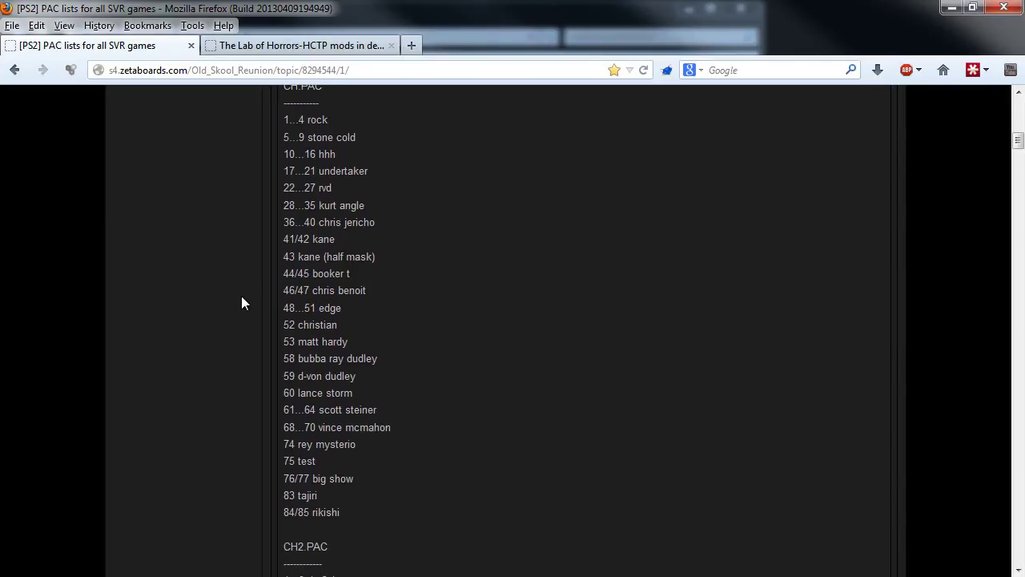
pyautogui.moveTo(284, 290); pyautogui.dragTo(307, 291)
pyautogui.click(311, 291)
pyautogui.doubleClick(368, 291)
pyautogui.moveTo(310, 291); pyautogui.dragTo(295, 292)
pyautogui.click(348, 294)
# - Load the HCTP Character IDs topic in the second page and expand its CH.PAC list to find Chris Benoit's ID
pyautogui.click(369, 48)
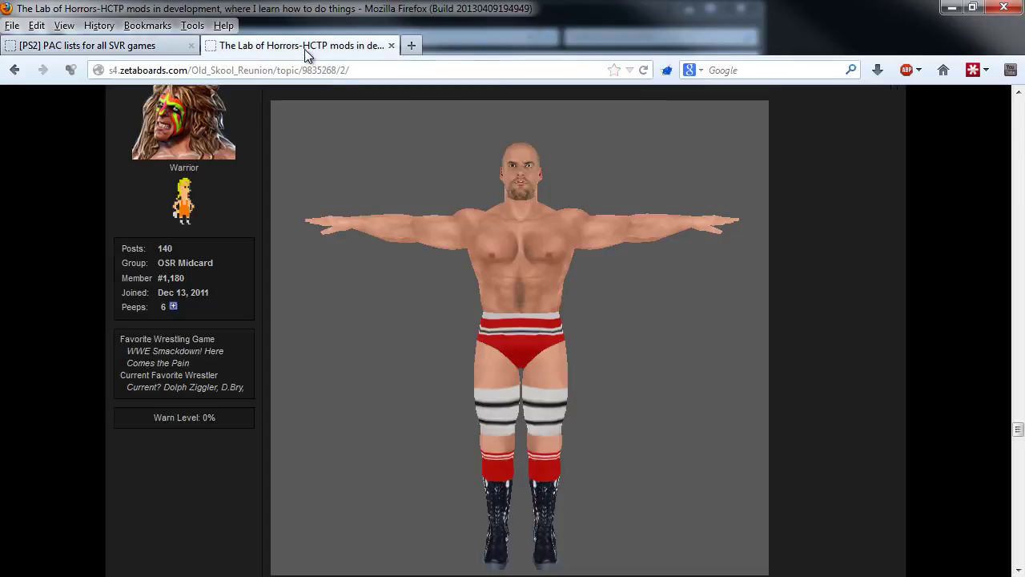
pyautogui.write('change.org/')
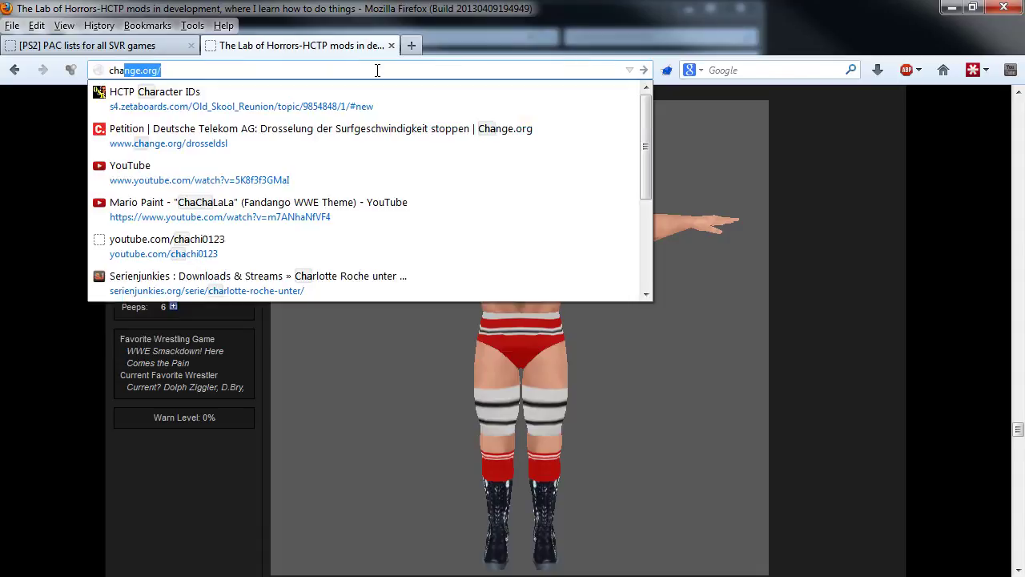
pyautogui.press('Down')
pyautogui.press('Return')
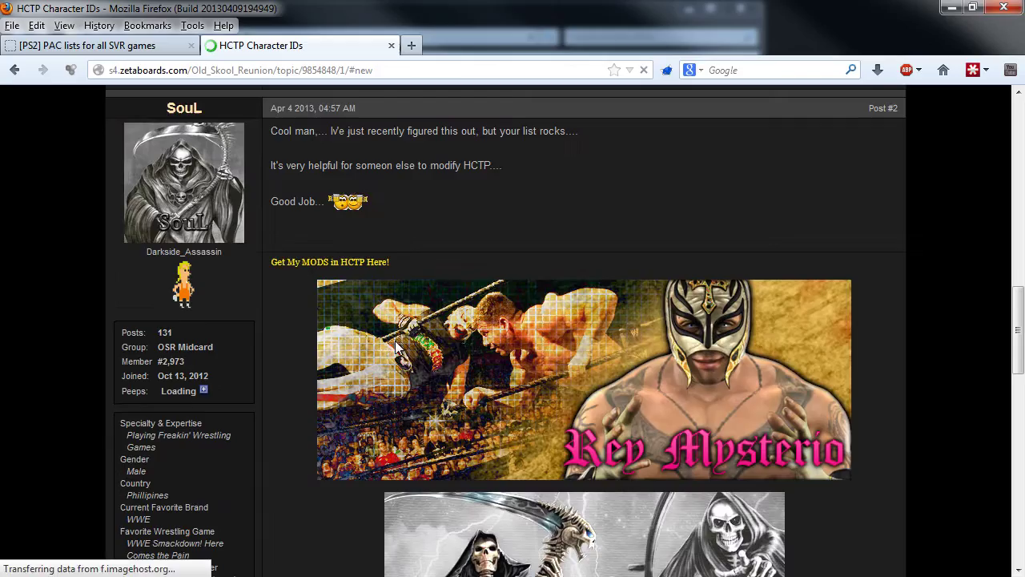
pyautogui.scroll(-4, 417, 494)
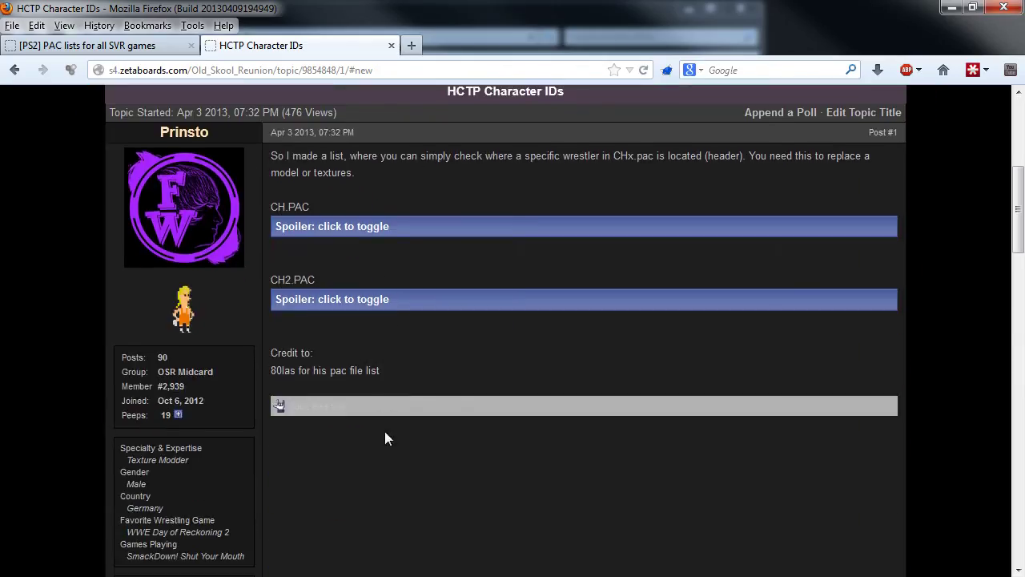
pyautogui.click(355, 239)
pyautogui.middleClick(361, 188)
pyautogui.click(356, 241)
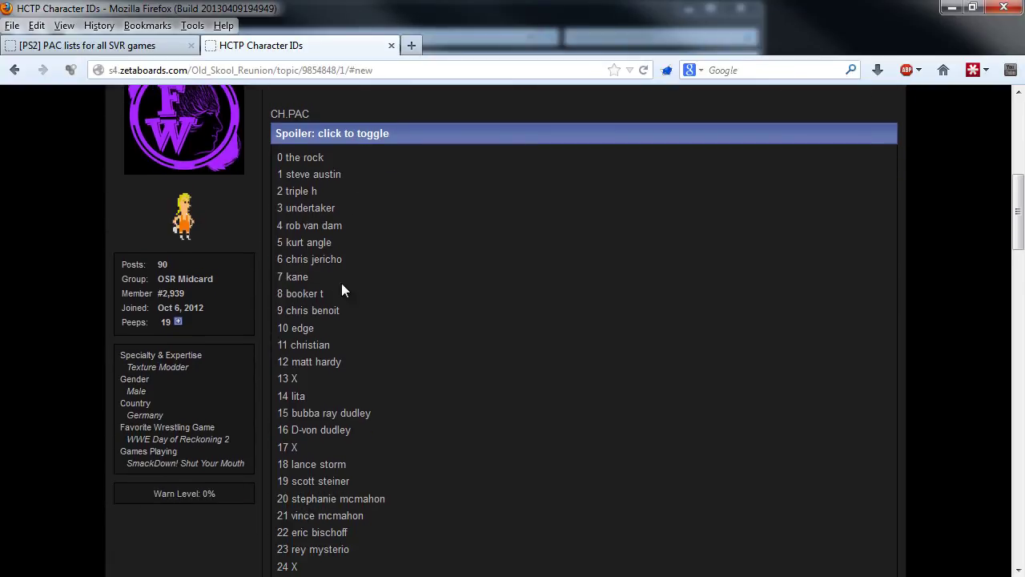
pyautogui.moveTo(356, 253); pyautogui.dragTo(318, 299, button='middle')
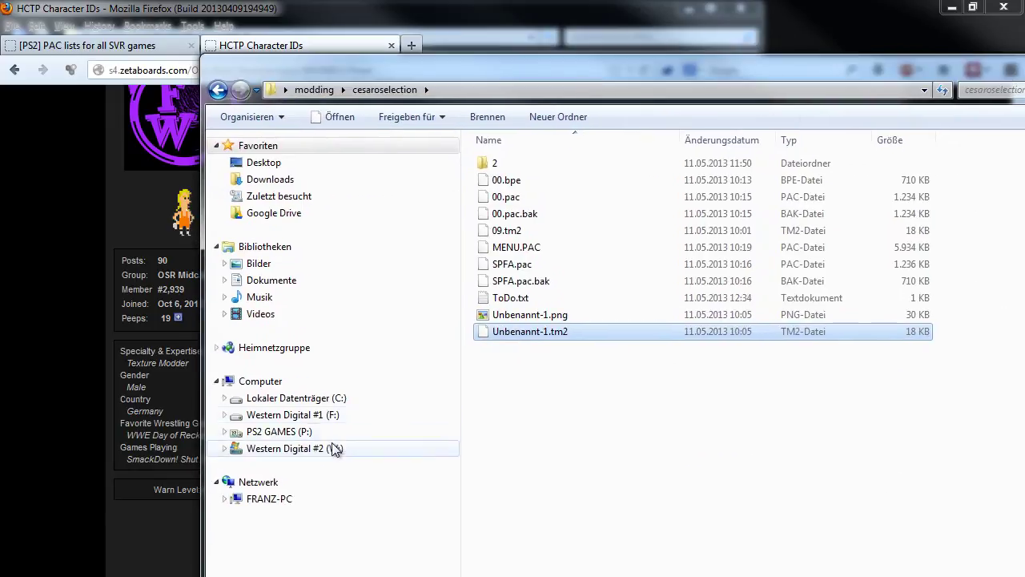
pyautogui.click(317, 414)
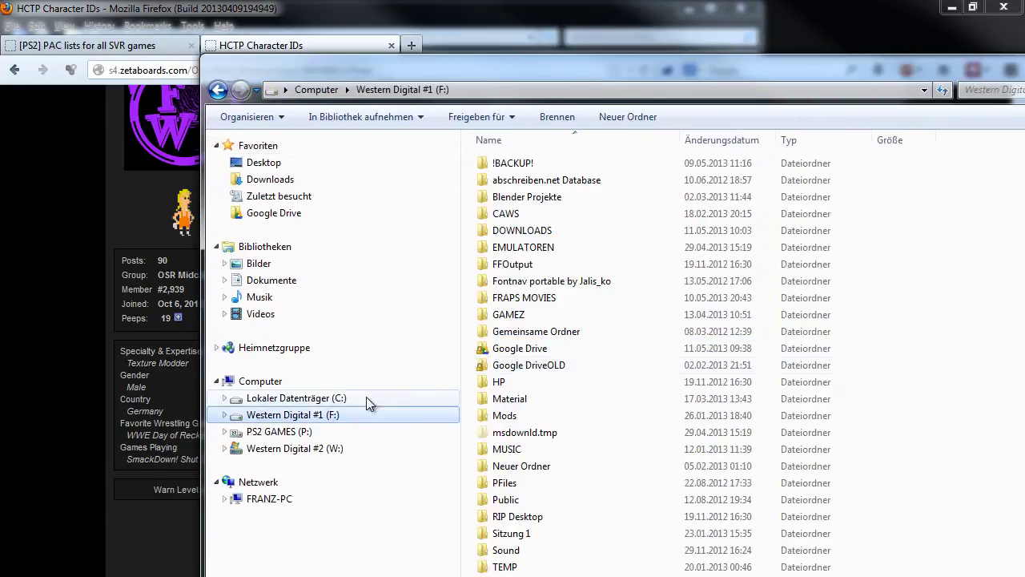
pyautogui.doubleClick(517, 316)
pyautogui.doubleClick(530, 198)
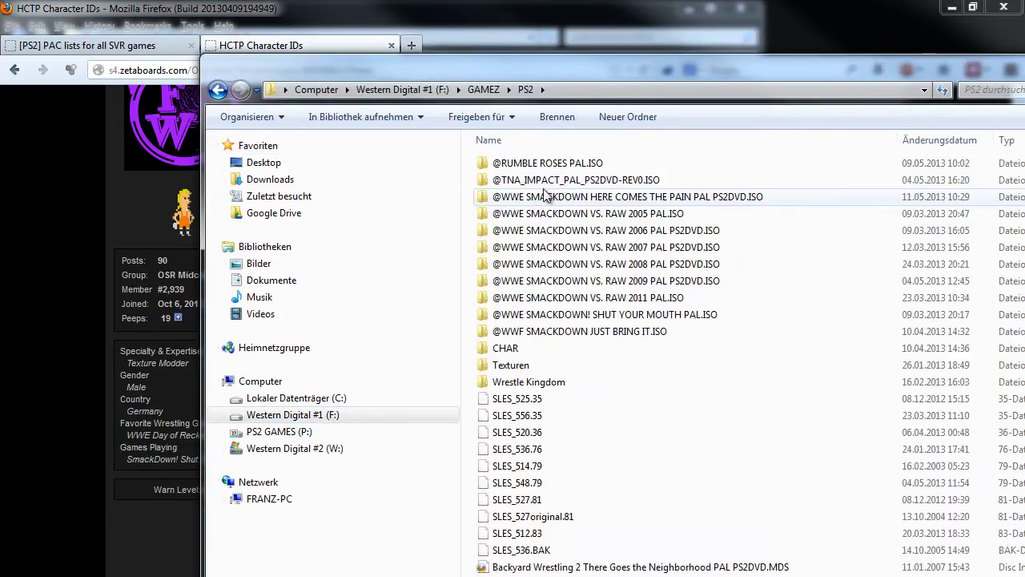
pyautogui.doubleClick(561, 197)
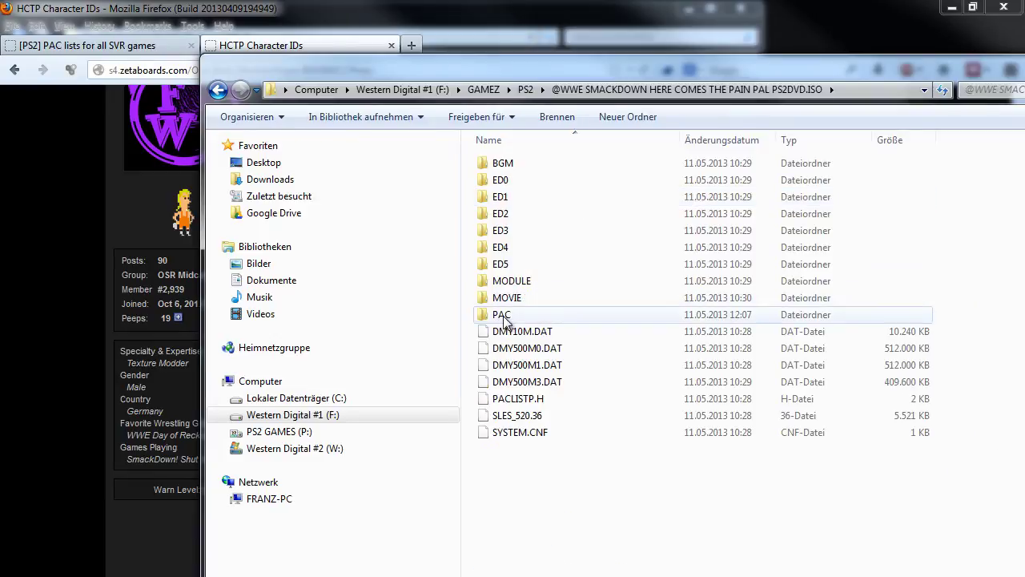
pyautogui.doubleClick(510, 313)
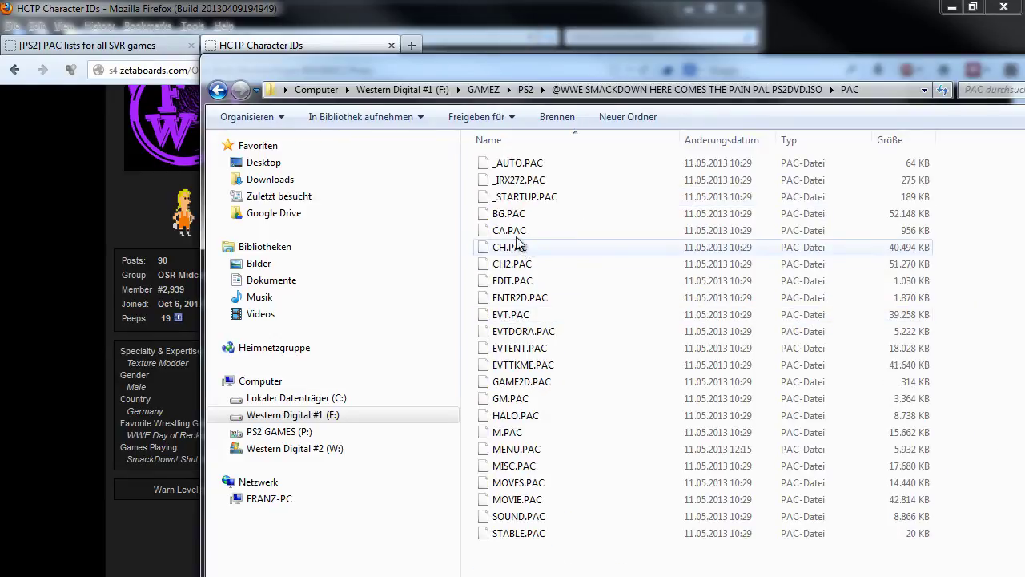
pyautogui.moveTo(548, 75); pyautogui.dragTo(717, 68)
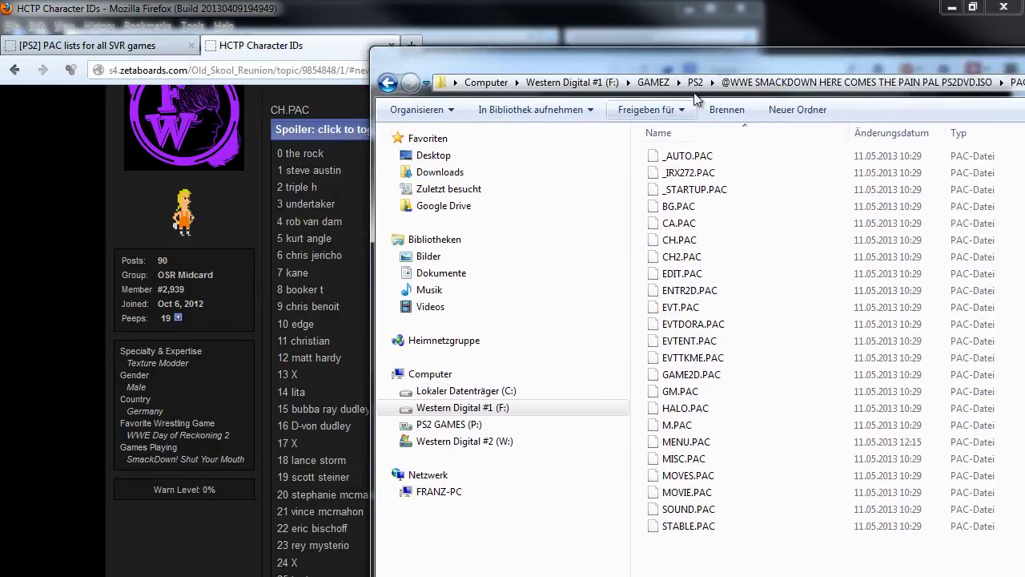
# - Open CH.PAC in Hex Workshop, maximized with 16 bytes per row and a taller hex view
pyautogui.rightClick(645, 241)
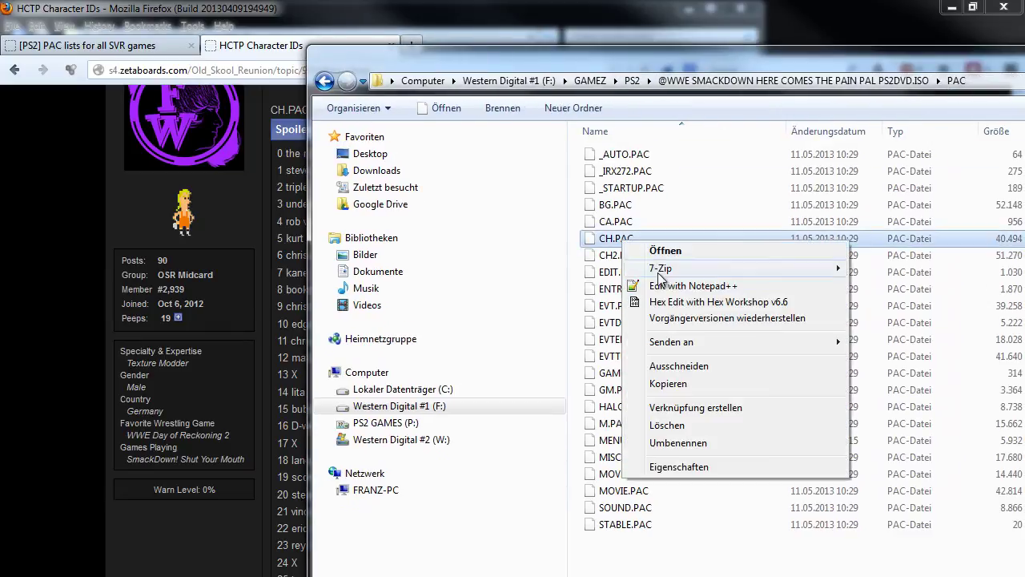
pyautogui.click(687, 302)
pyautogui.moveTo(384, 40); pyautogui.dragTo(582, 5)
pyautogui.moveTo(775, 109); pyautogui.dragTo(547, 98)
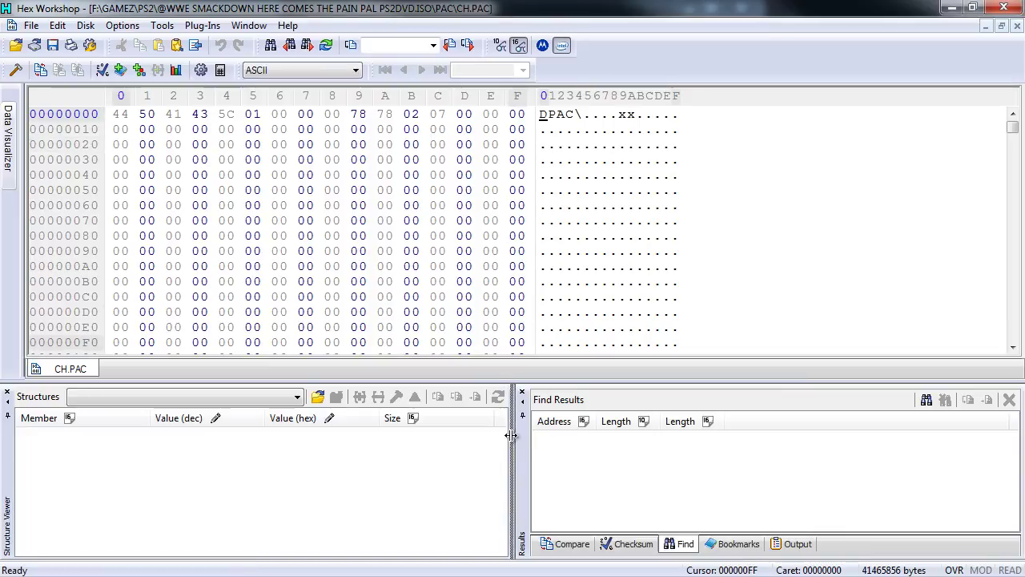
pyautogui.moveTo(550, 377); pyautogui.dragTo(549, 467)
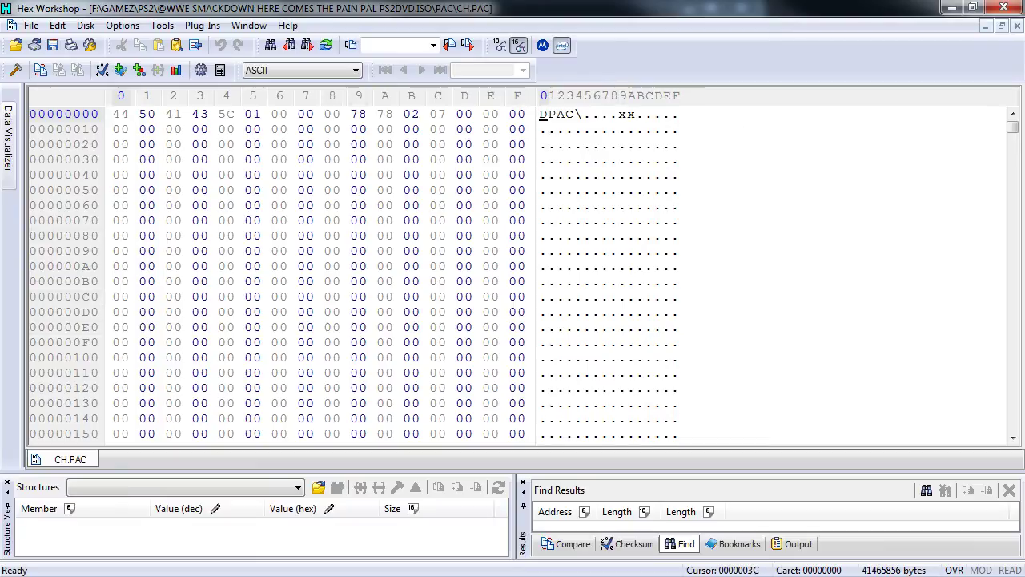
# - Look through the character files in the SHCTP folder and recheck Chris Benoit's file numbers in the PAC list
pyautogui.hotkey('alt', 'Tab')
pyautogui.click(464, 278)
pyautogui.scroll(5, 467, 312)
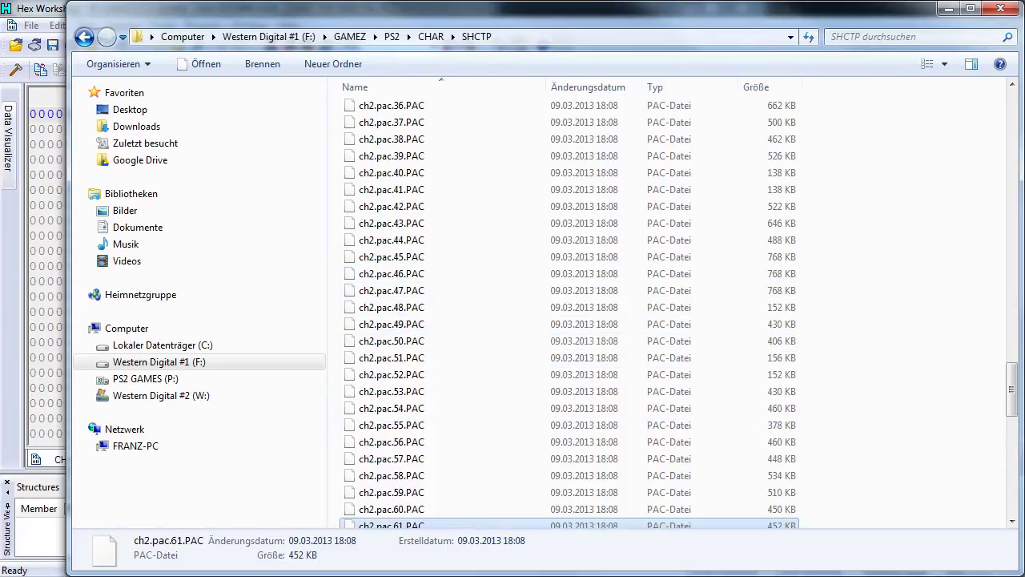
pyautogui.hotkey('alt', 'Tab')
pyautogui.hotkey('ctrl', 'Tab')
pyautogui.moveTo(498, 259); pyautogui.dragTo(408, 294, button='middle')
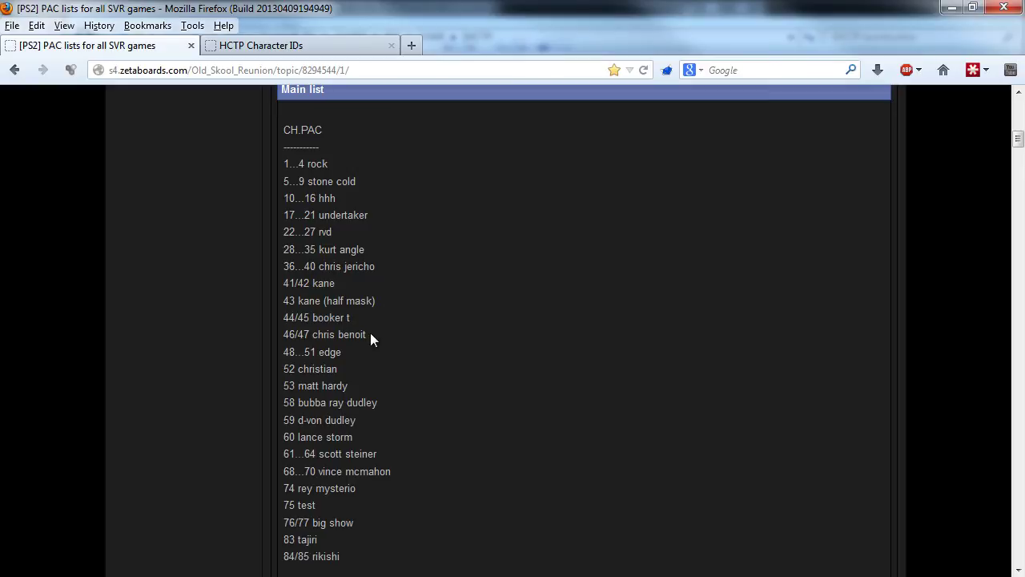
# - Open ch.pac.46.PAC from the SHCTP folder in Hex Workshop and set its hex view to 16 bytes per row
pyautogui.hotkey('alt', 'Tab')
pyautogui.click(487, 357)
pyautogui.click(437, 274)
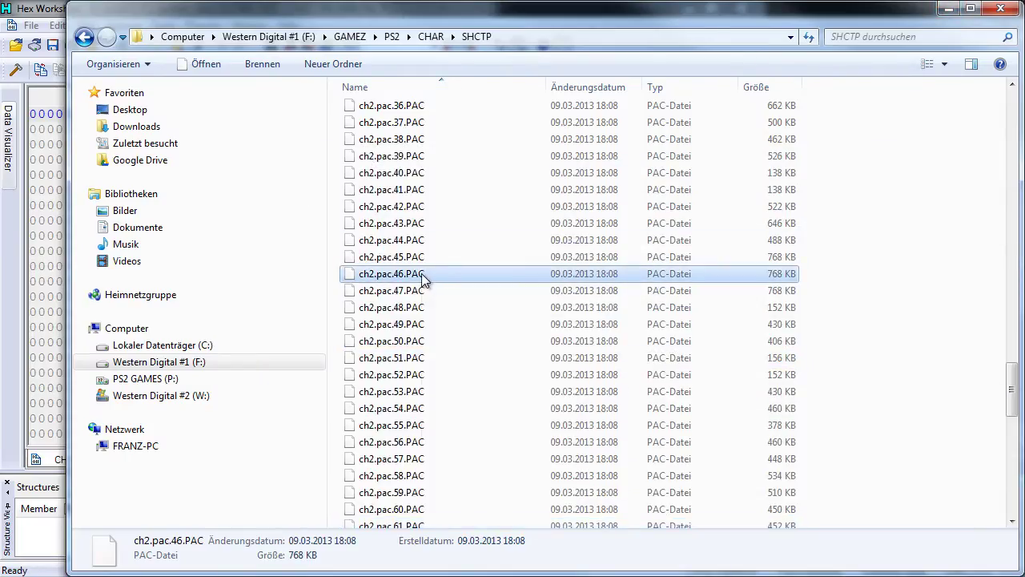
pyautogui.rightClick(423, 278)
pyautogui.scroll(20, 408, 320)
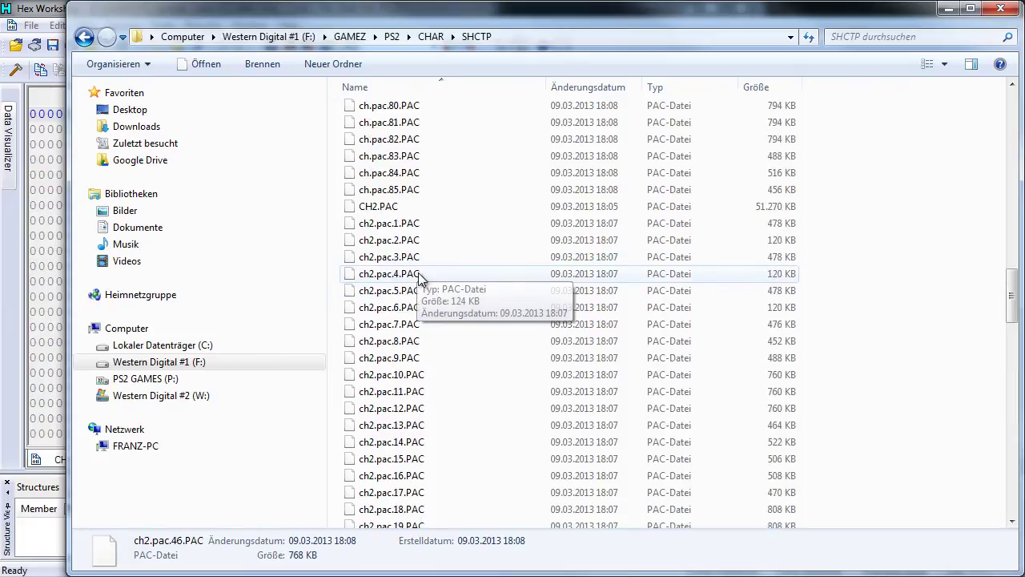
pyautogui.scroll(3, 419, 334)
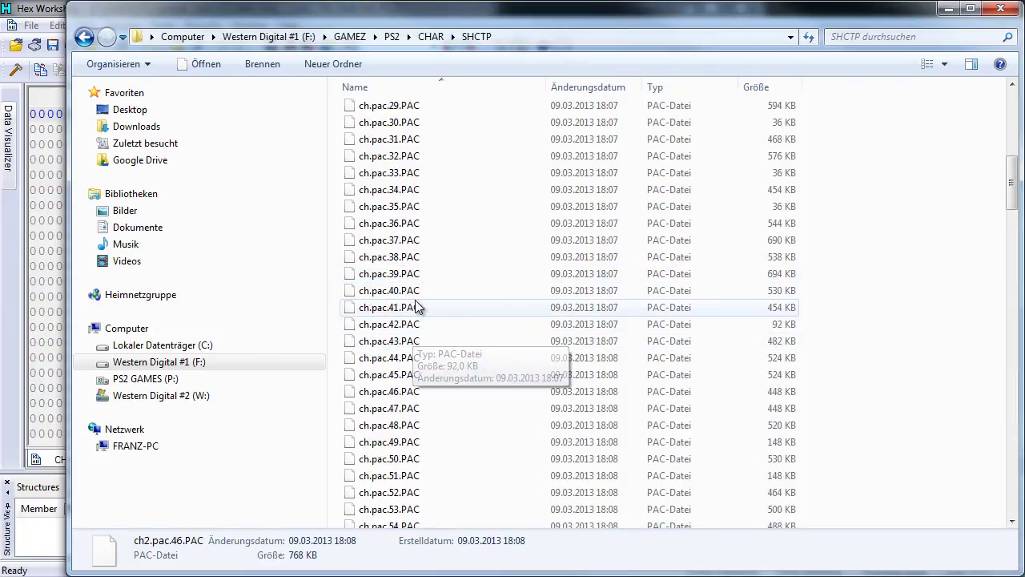
pyautogui.click(412, 392)
pyautogui.rightClick(412, 391)
pyautogui.click(507, 213)
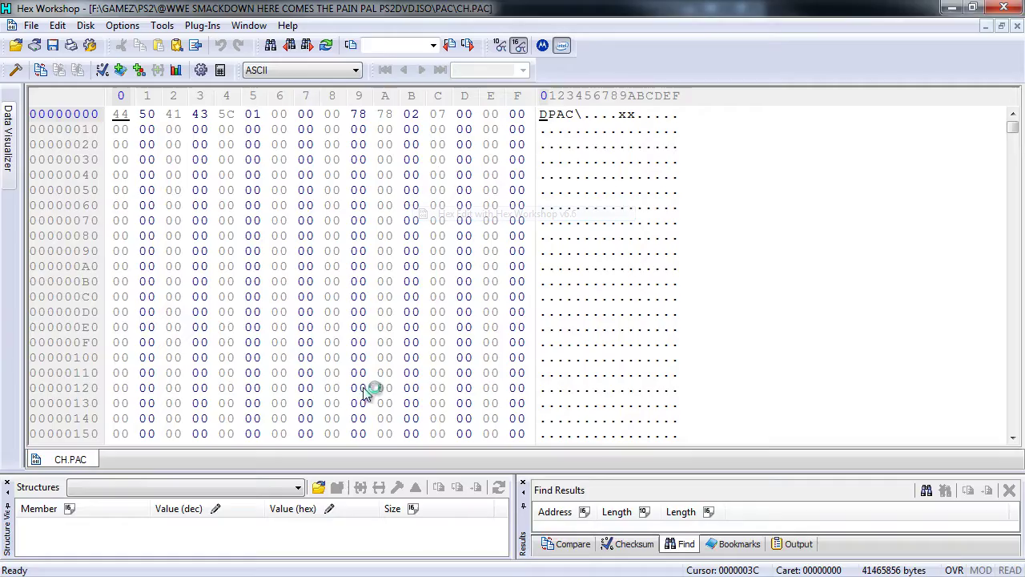
pyautogui.moveTo(753, 105); pyautogui.dragTo(530, 96)
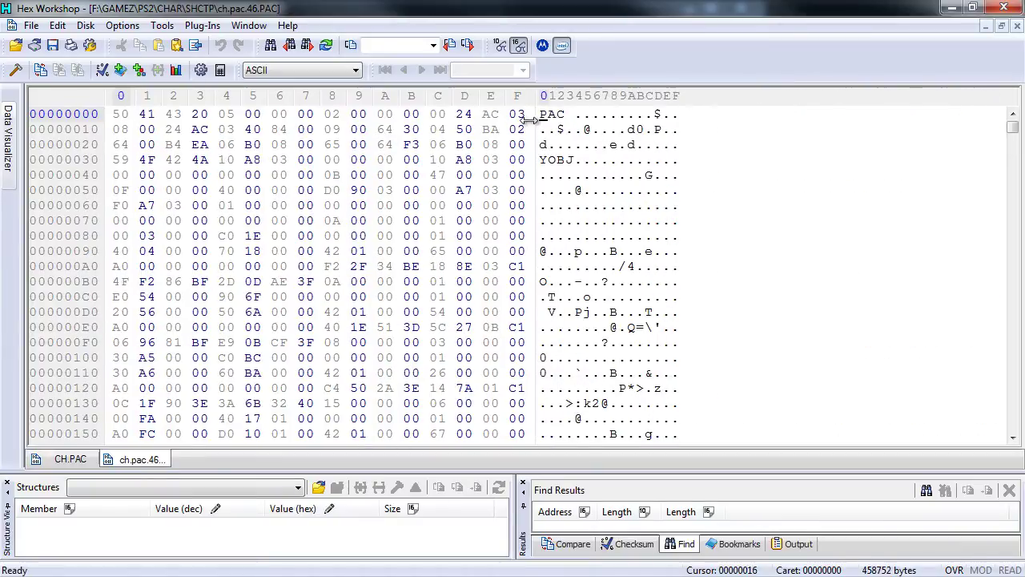
# - Copy the first 32 bytes of ch.pac.46.PAC
pyautogui.moveTo(117, 114); pyautogui.dragTo(486, 159)
pyautogui.rightClick(486, 160)
pyautogui.click(507, 183)
# - Find all instances of the copied bytes in CH.PAC, searching by hex values
pyautogui.click(72, 459)
pyautogui.hotkey('ctrl', 'f')
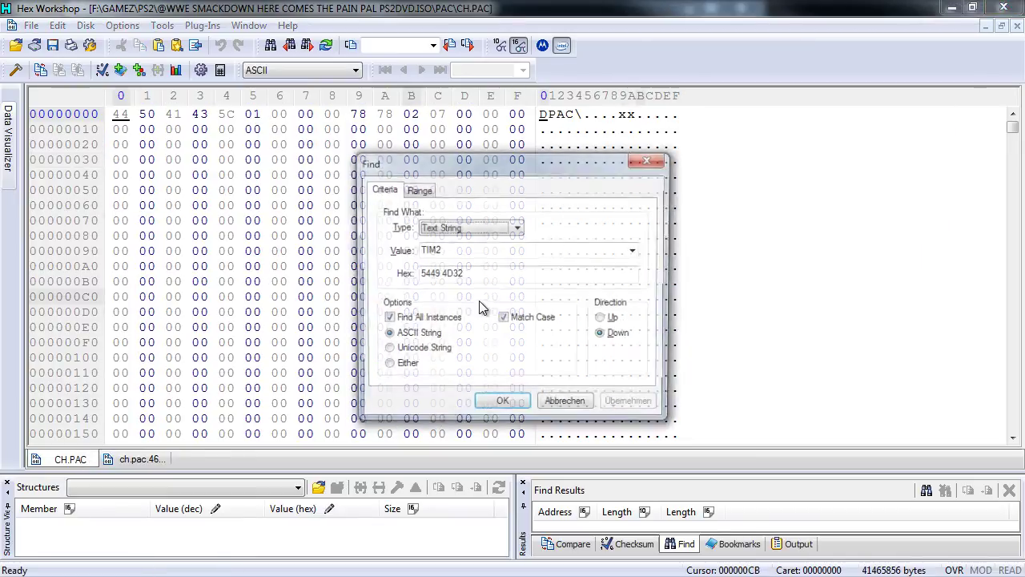
pyautogui.click(476, 229)
pyautogui.click(464, 235)
pyautogui.rightClick(468, 256)
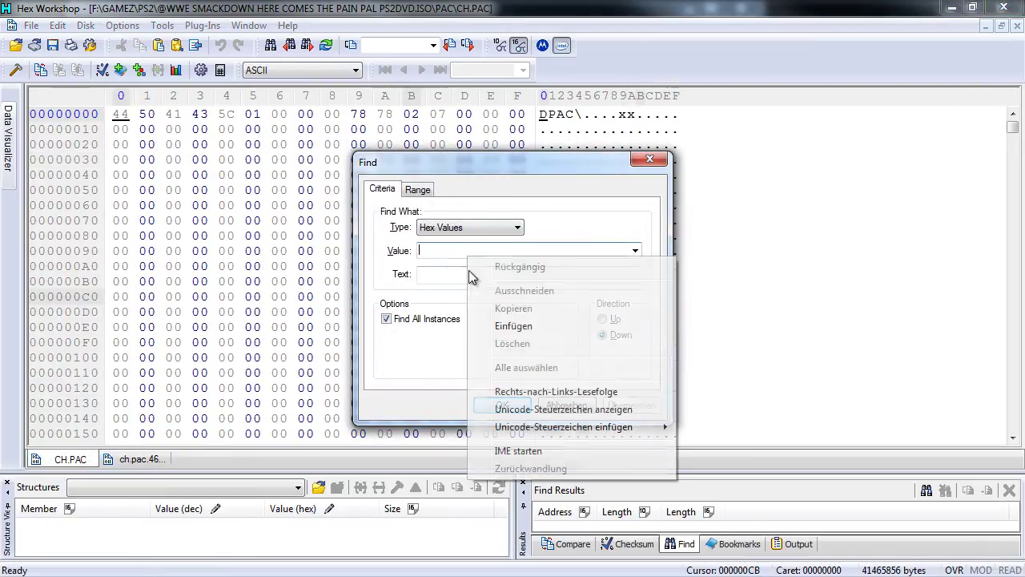
pyautogui.click(508, 325)
pyautogui.click(502, 405)
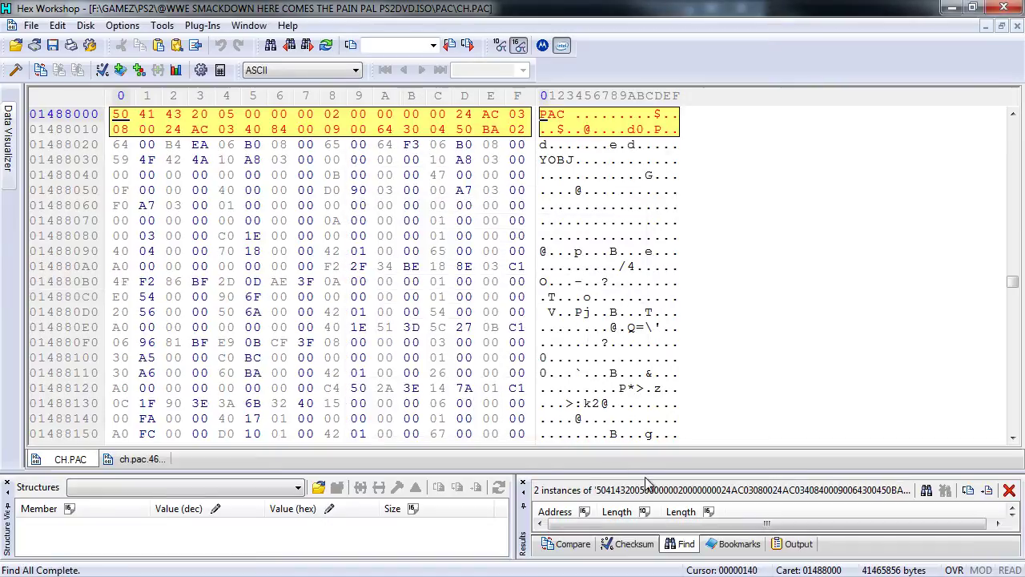
# - Enlarge the find results area and inspect the match at address 01488000 in CH.PAC
pyautogui.click(629, 487)
pyautogui.click(629, 502)
pyautogui.click(627, 491)
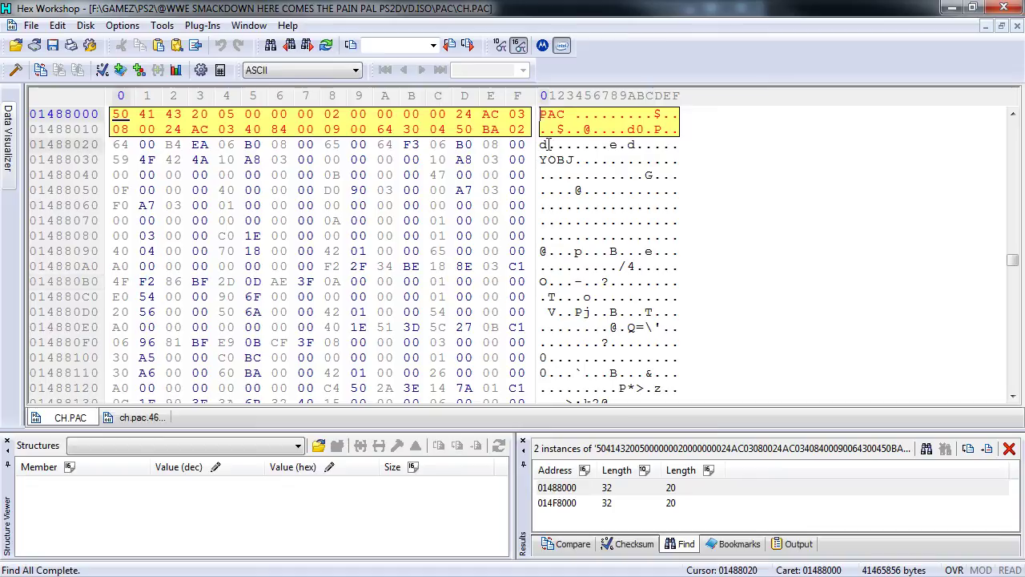
pyautogui.moveTo(545, 128)
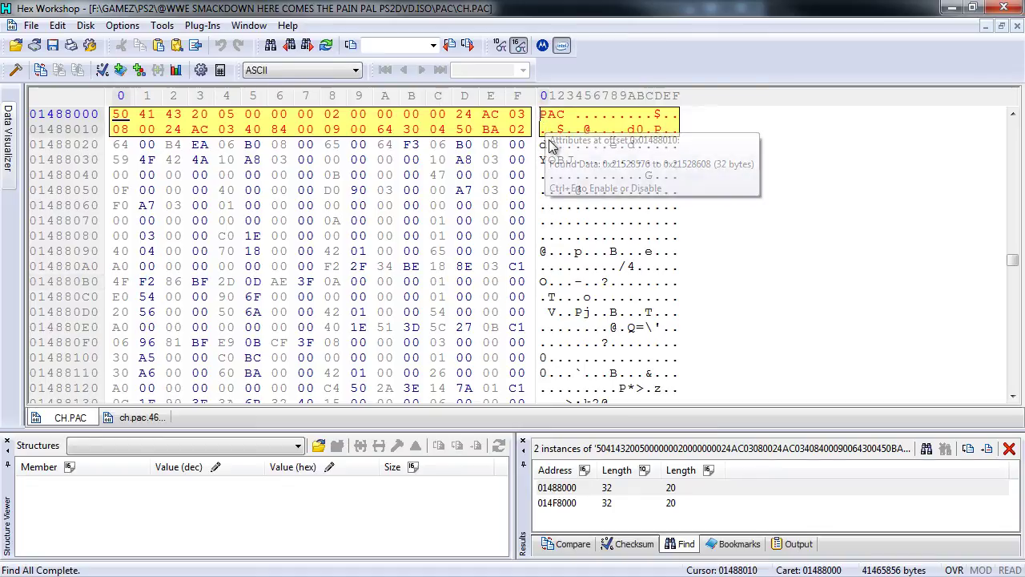
pyautogui.scroll(1, 546, 130)
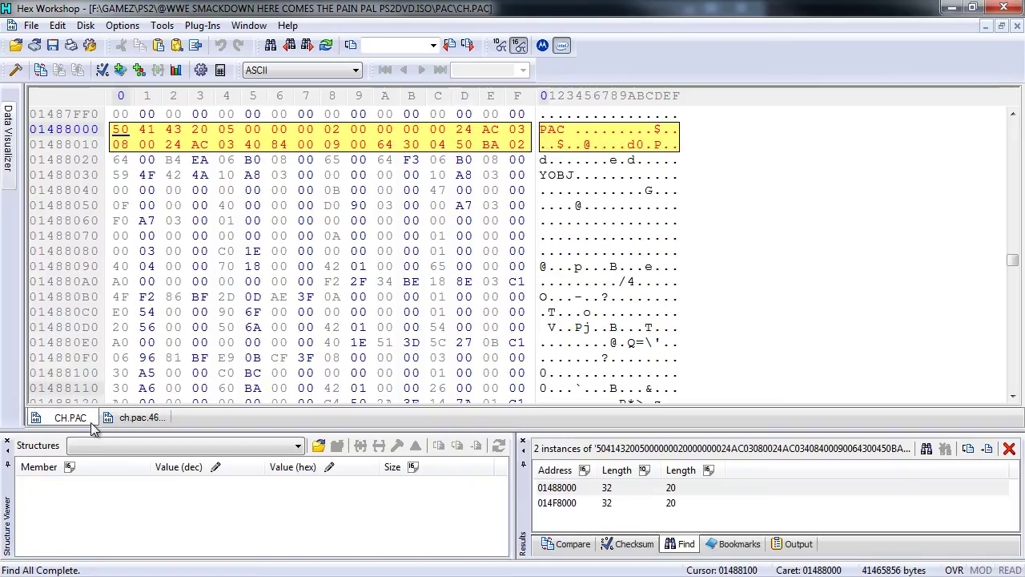
# - Go to the end of ch.pac.46.PAC and copy its end address 00070000 from a new bookmark's address, without adding the bookmark
pyautogui.click(121, 418)
pyautogui.click(802, 182)
pyautogui.moveTo(1011, 128); pyautogui.dragTo(1013, 383)
pyautogui.click(739, 385)
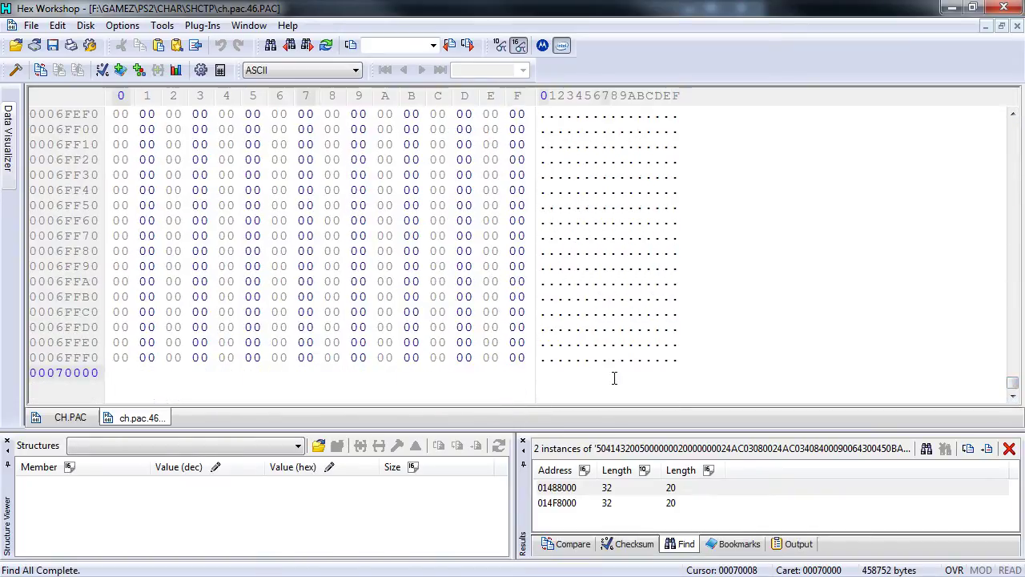
pyautogui.hotkey('ctrl', 'b')
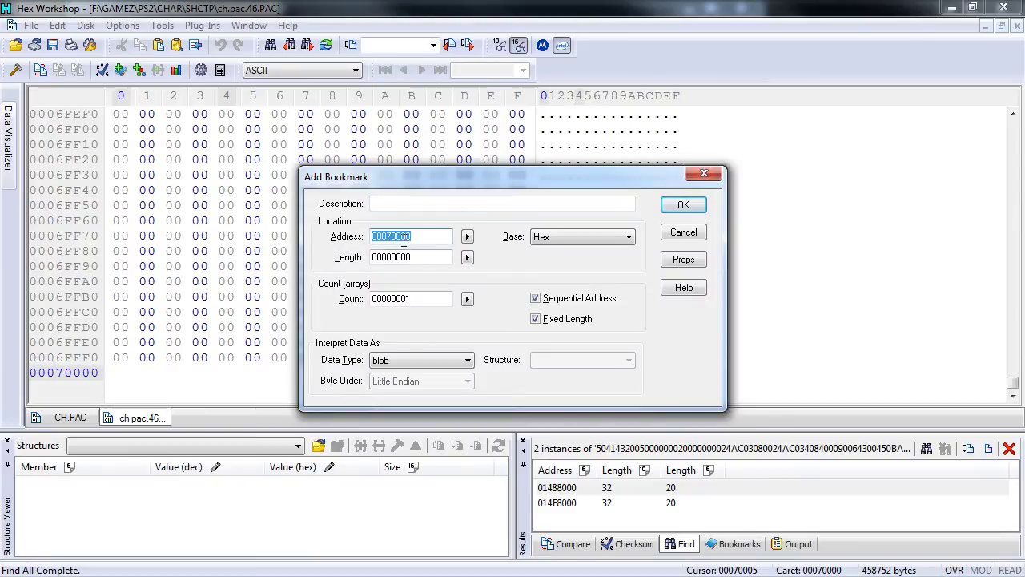
pyautogui.rightClick(405, 241)
pyautogui.click(458, 289)
pyautogui.click(683, 232)
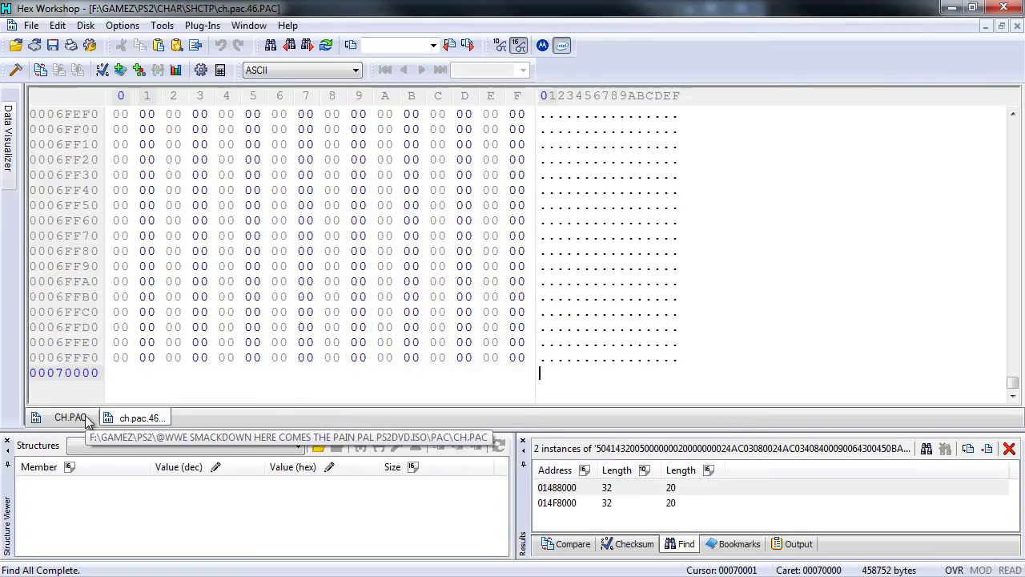
pyautogui.click(600, 373)
pyautogui.hotkey('ctrl', 'a')
pyautogui.click(600, 375)
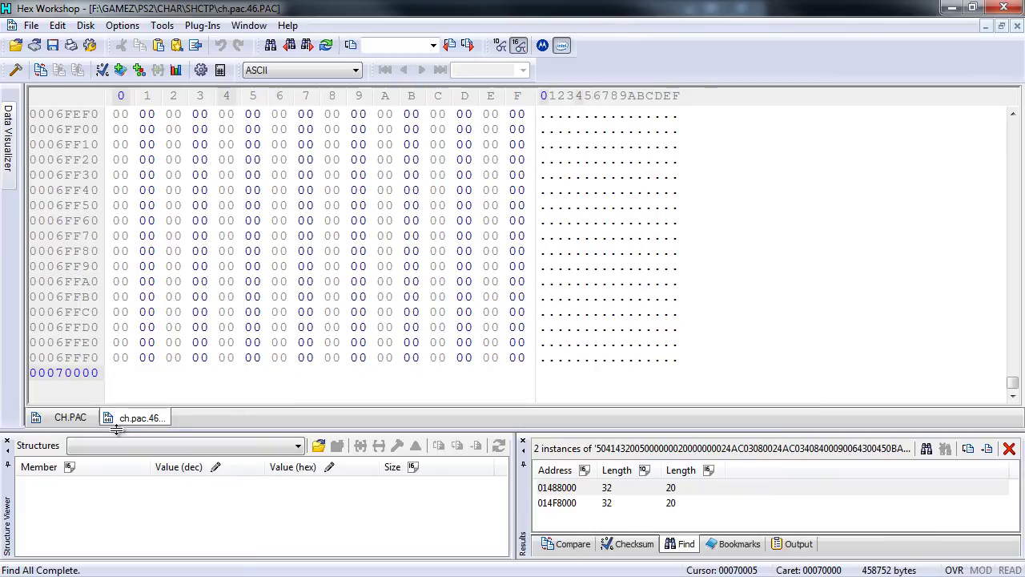
# - Select a block of hex size 00070000 in CH.PAC, starting at 01488000
pyautogui.click(72, 417)
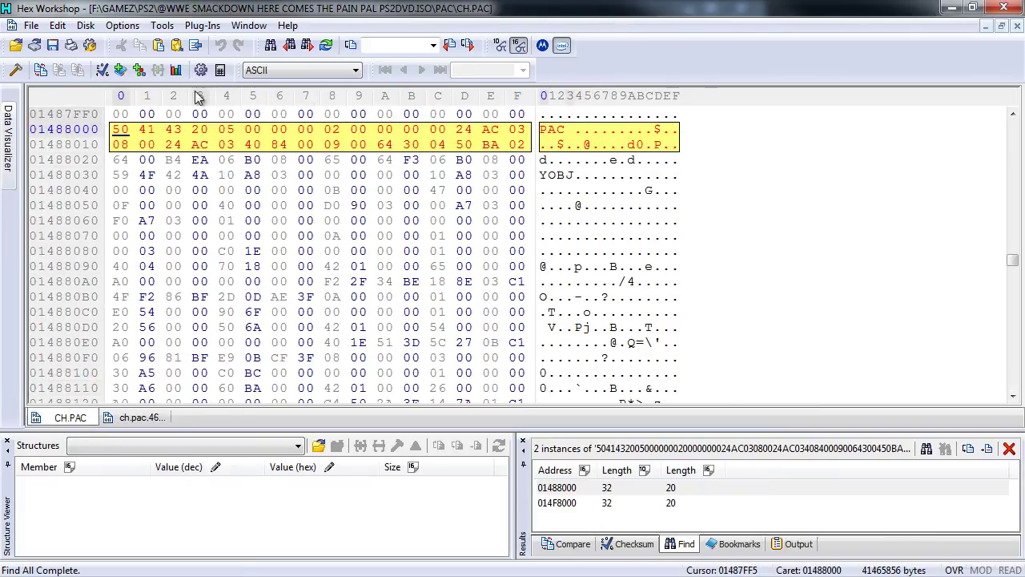
pyautogui.click(57, 26)
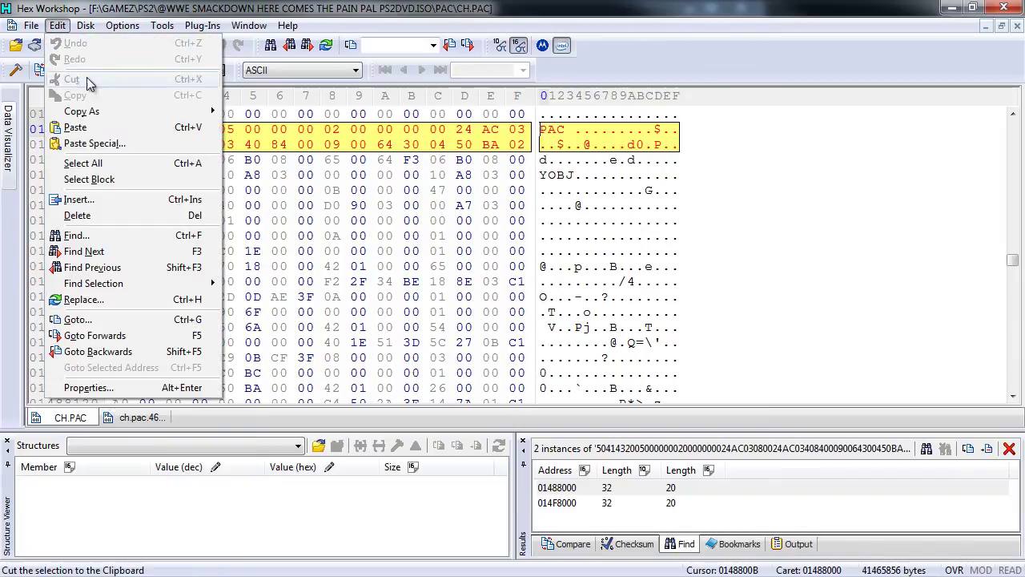
pyautogui.click(113, 181)
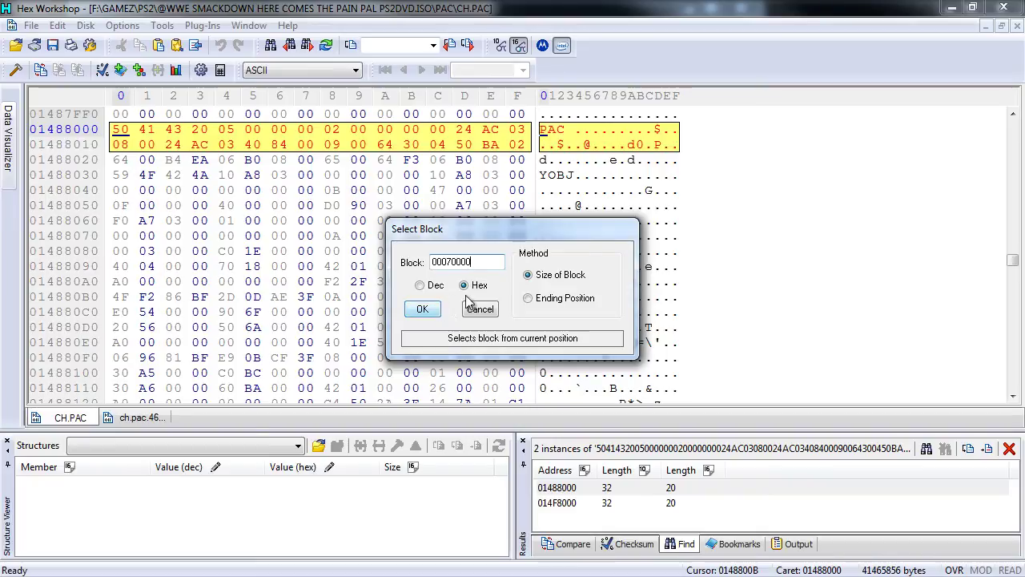
pyautogui.click(422, 309)
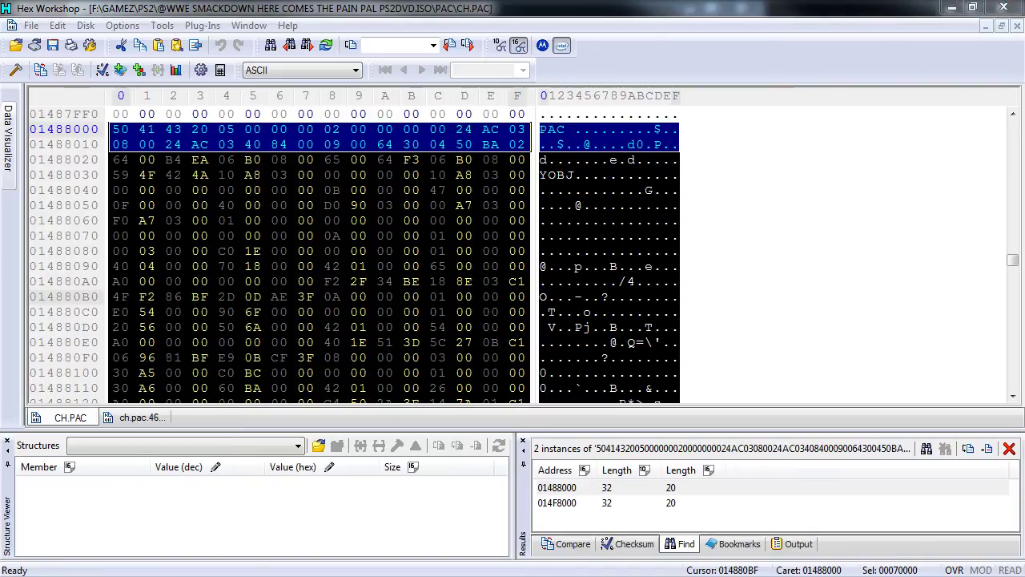
# - Open cesaroforhctp.PAC from the model folder in Hex Workshop at 16 bytes per row and copy its entire contents
pyautogui.hotkey('alt', 'Tab')
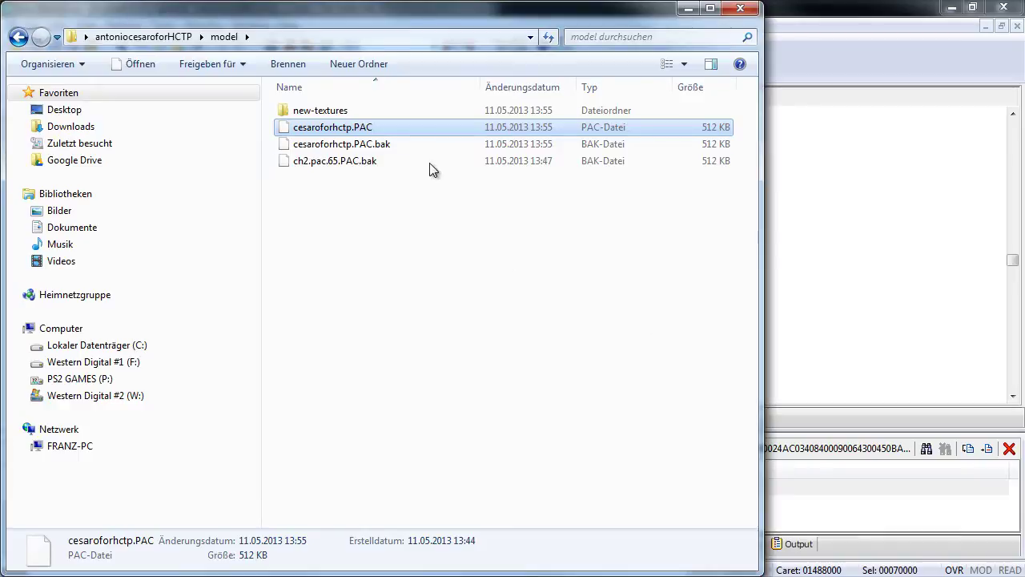
pyautogui.rightClick(399, 130)
pyautogui.click(512, 192)
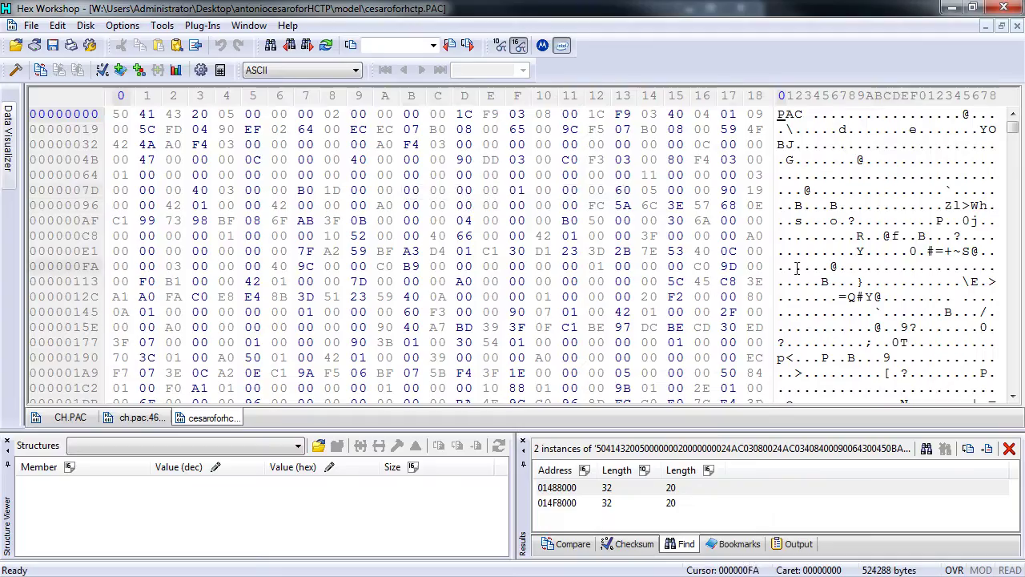
pyautogui.moveTo(737, 99); pyautogui.dragTo(534, 99)
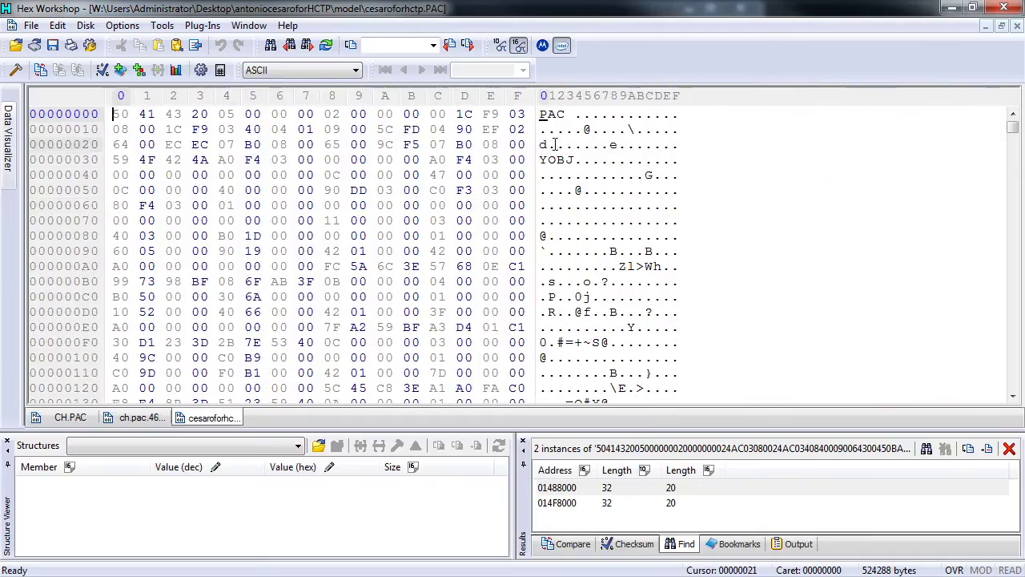
pyautogui.hotkey('ctrl', 'a')
pyautogui.rightClick(591, 174)
pyautogui.click(621, 199)
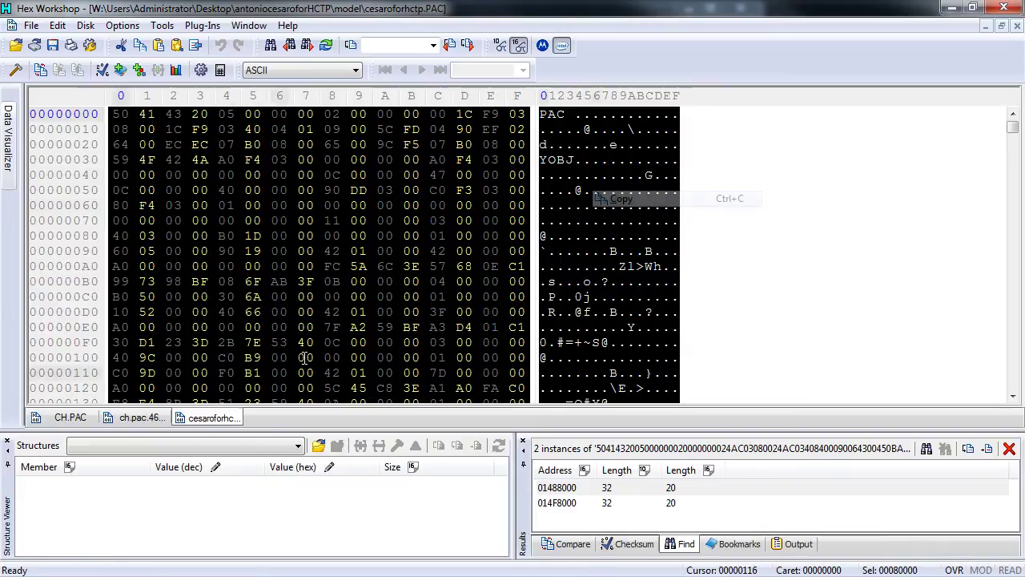
# - Paste the cesaroforhctp.PAC data over the selected block at 01488000 in CH.PAC and check where it ends
pyautogui.click(69, 417)
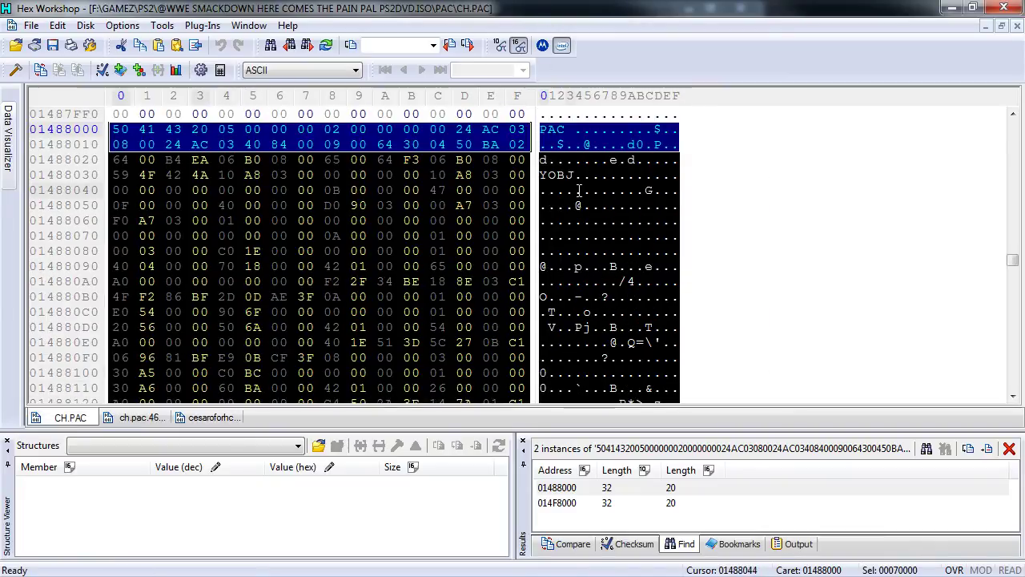
pyautogui.hotkey('ctrl', 'v')
pyautogui.click(619, 276)
pyautogui.scroll(5, 624, 278)
pyautogui.scroll(1, 625, 278)
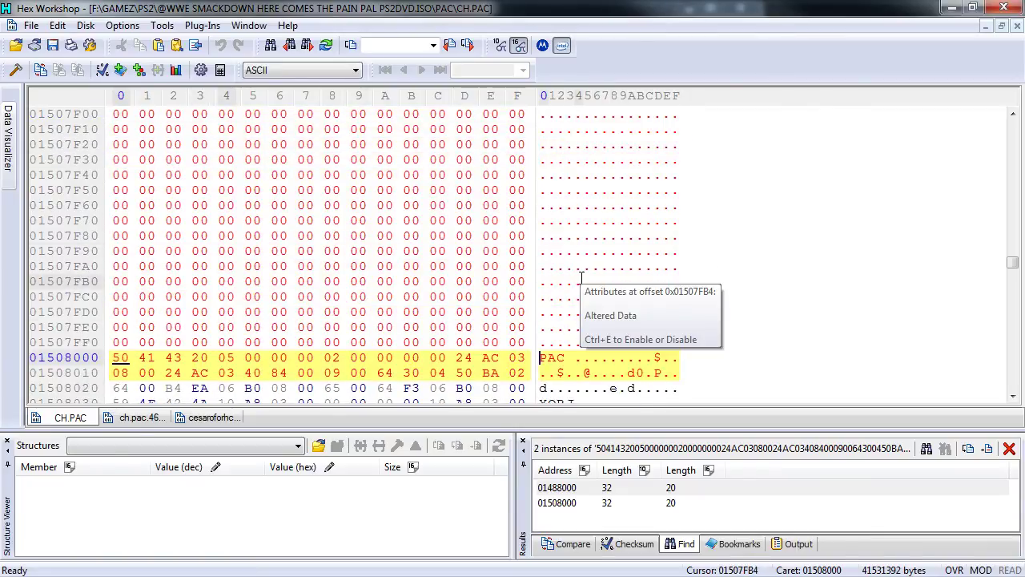
pyautogui.scroll(-1, 582, 288)
pyautogui.scroll(-2, 581, 289)
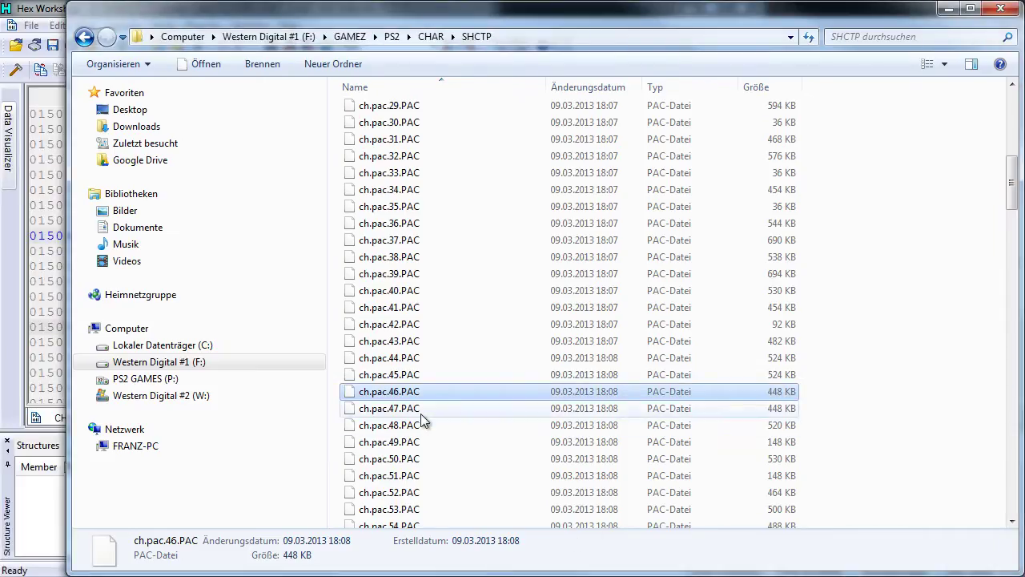
# - Open ch.pac.47.PAC from the SHCTP folder in Hex Workshop at 16 bytes per row and check its end address
pyautogui.click(421, 413)
pyautogui.click(436, 395)
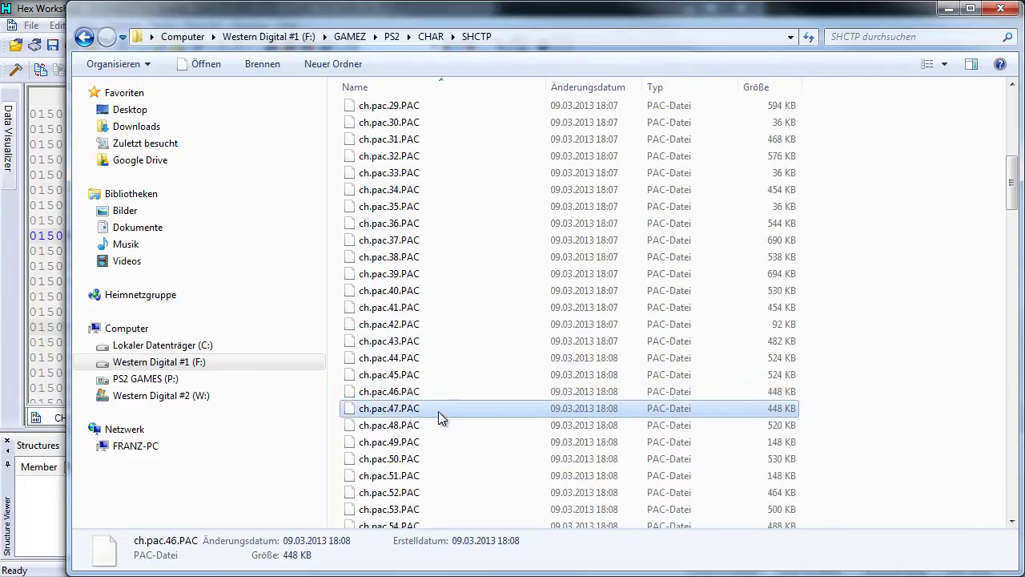
pyautogui.rightClick(438, 413)
pyautogui.click(535, 237)
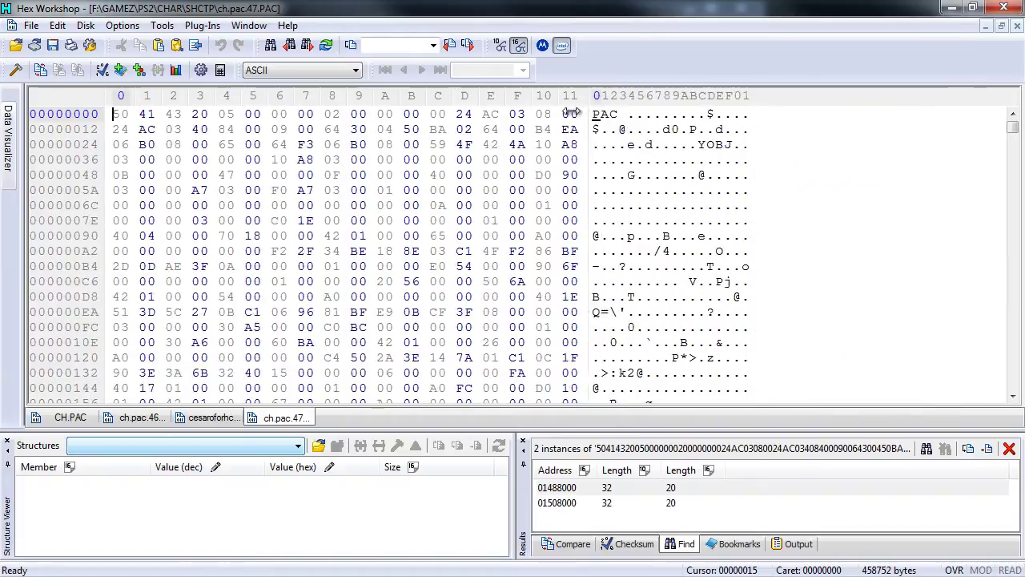
pyautogui.hotkey('ctrl', 'End')
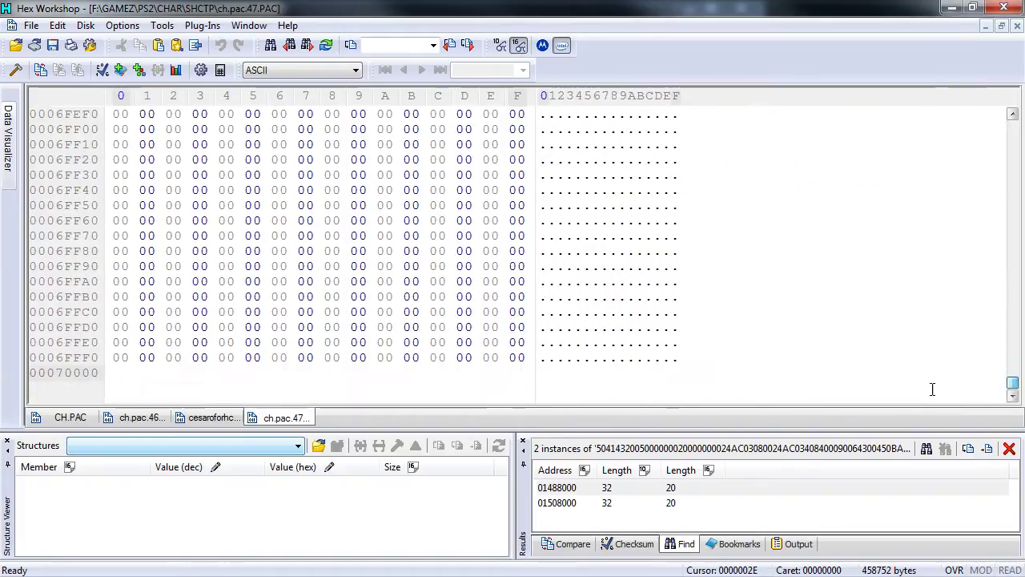
pyautogui.hotkey('ctrl', 'b')
pyautogui.doubleClick(438, 240)
pyautogui.click(746, 229)
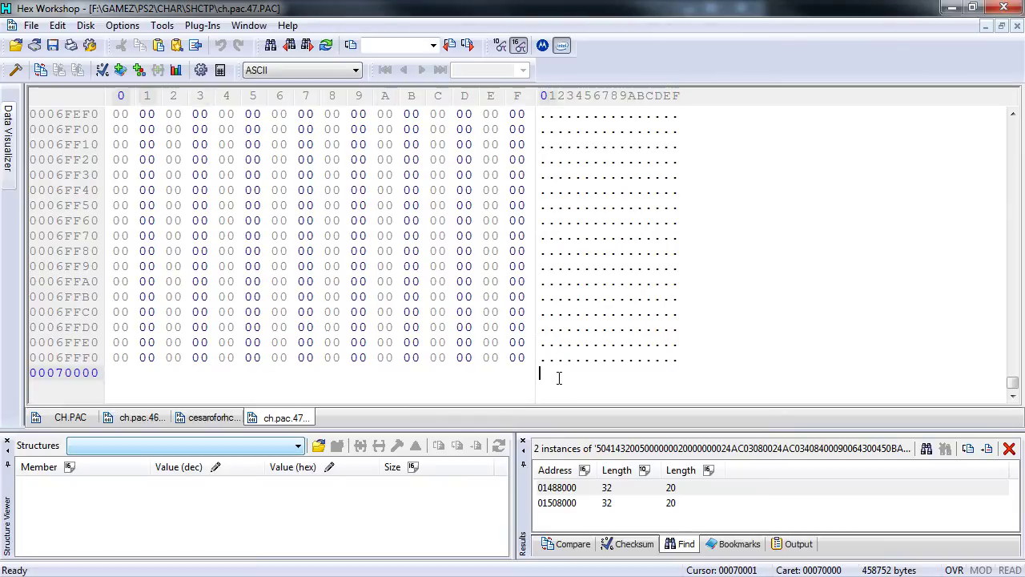
# - Select a block of hex size 00070000 in CH.PAC, starting at 01508000
pyautogui.click(70, 417)
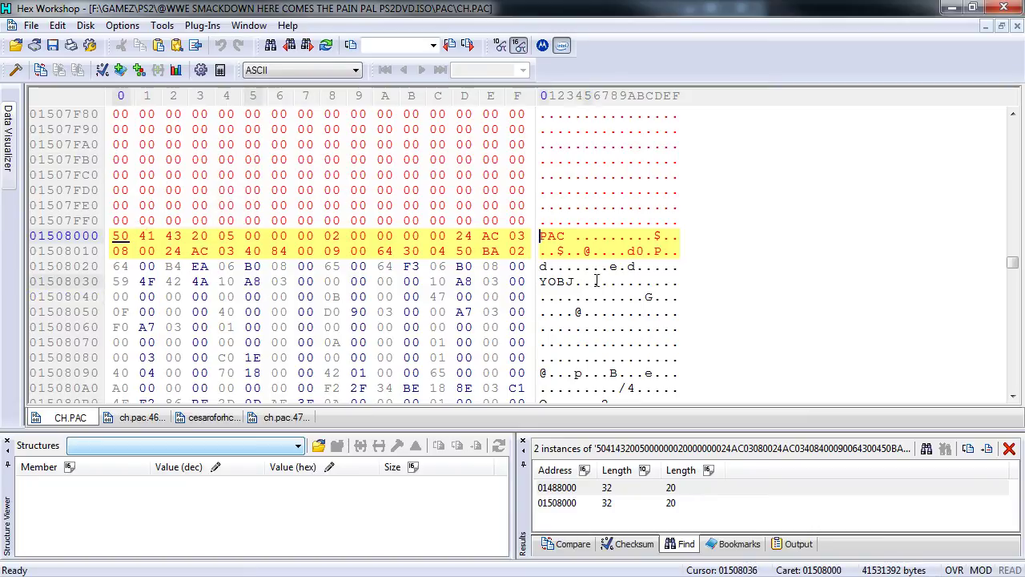
pyautogui.click(58, 25)
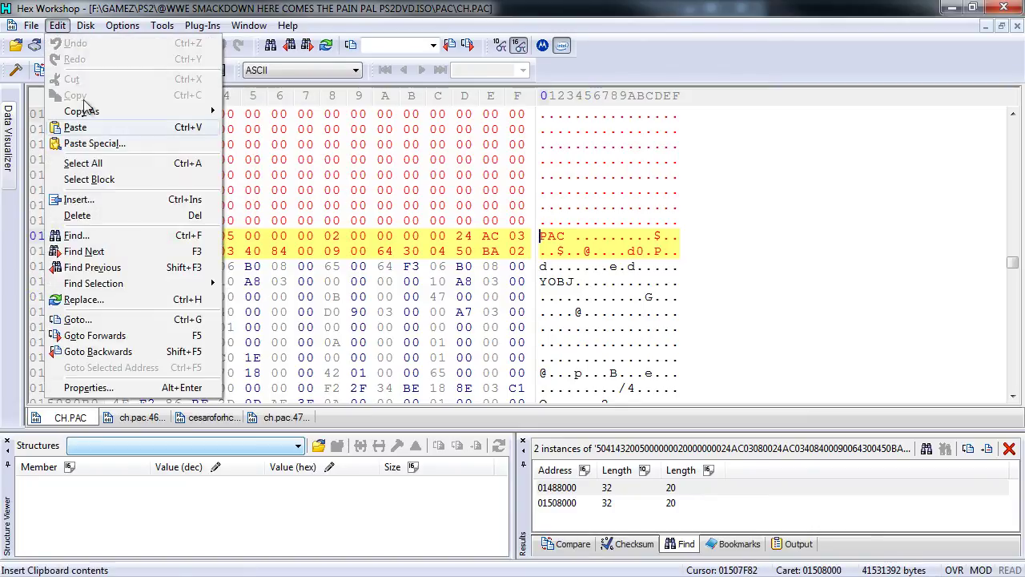
pyautogui.click(120, 179)
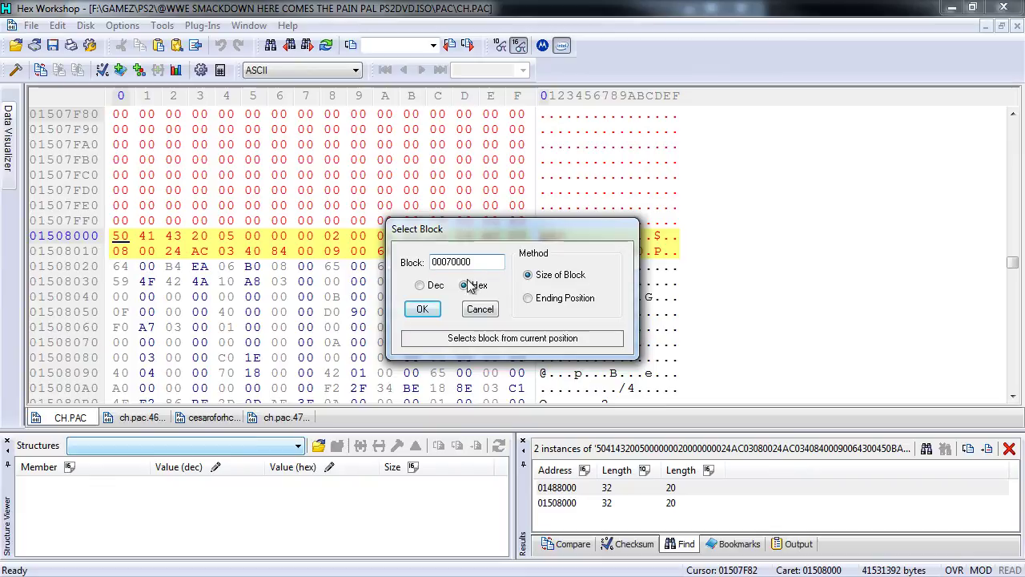
pyautogui.click(424, 310)
pyautogui.scroll(-2, 519, 314)
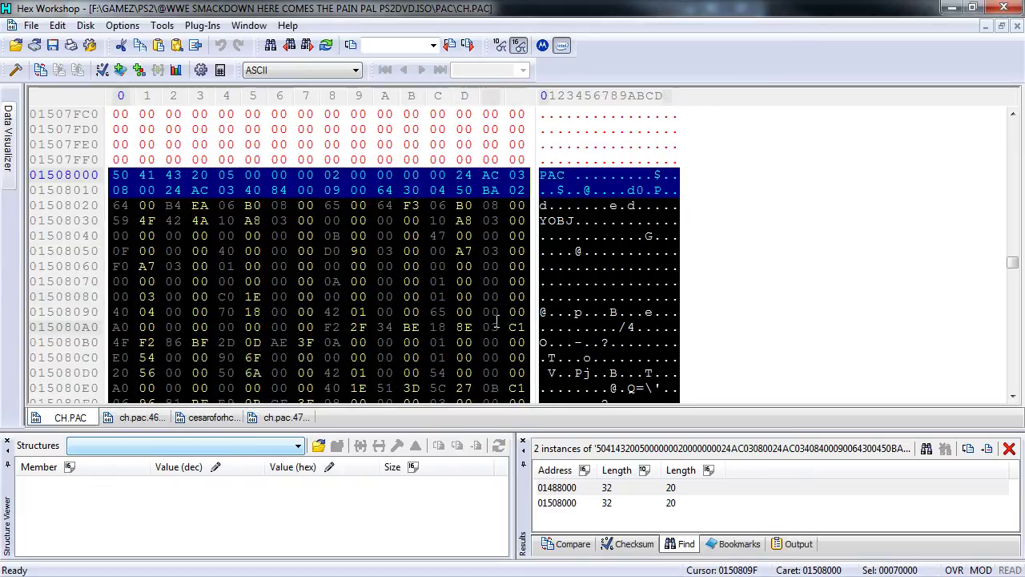
# - Replace the selected block at 01508000 in CH.PAC with the full contents of cesaroforhctp.PAC
pyautogui.click(206, 417)
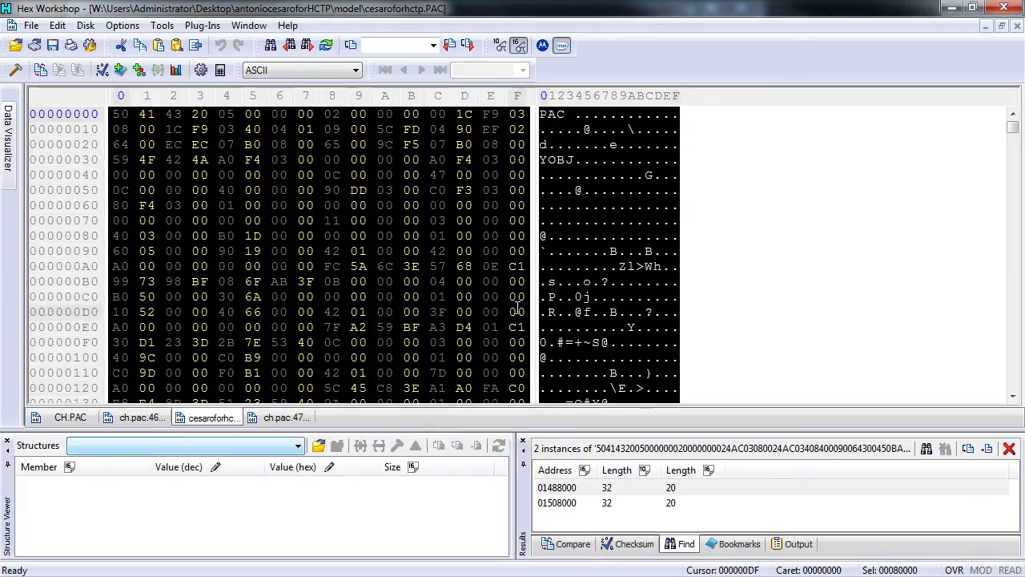
pyautogui.hotkey('ctrl', 'Tab')
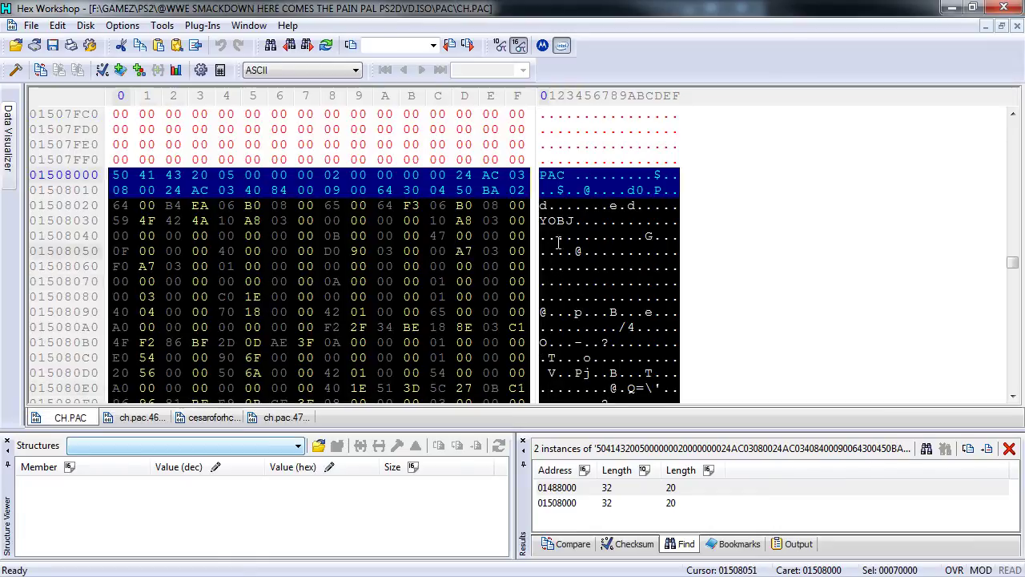
pyautogui.hotkey('ctrl', 'v')
pyautogui.click(602, 282)
pyautogui.scroll(3, 602, 282)
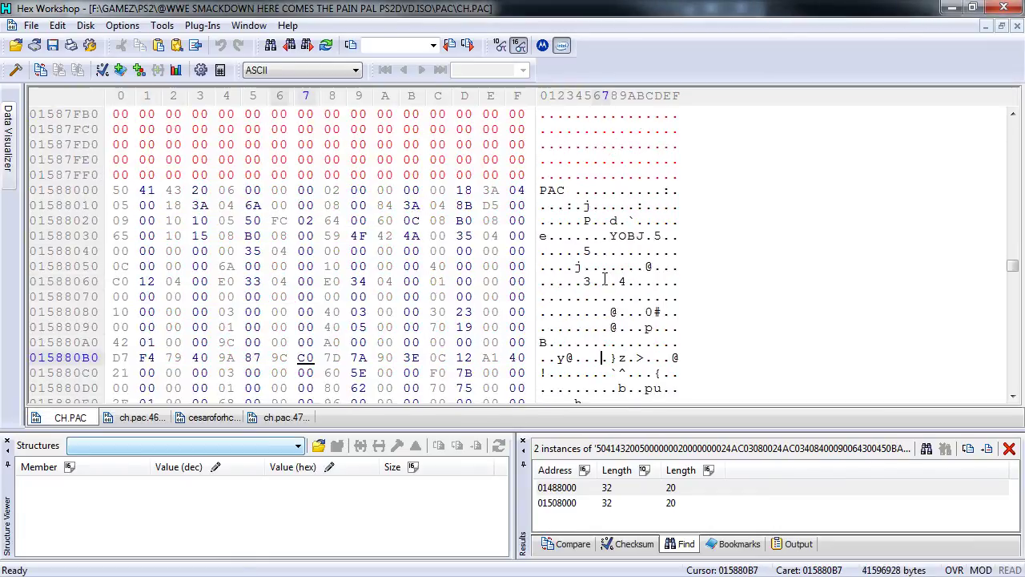
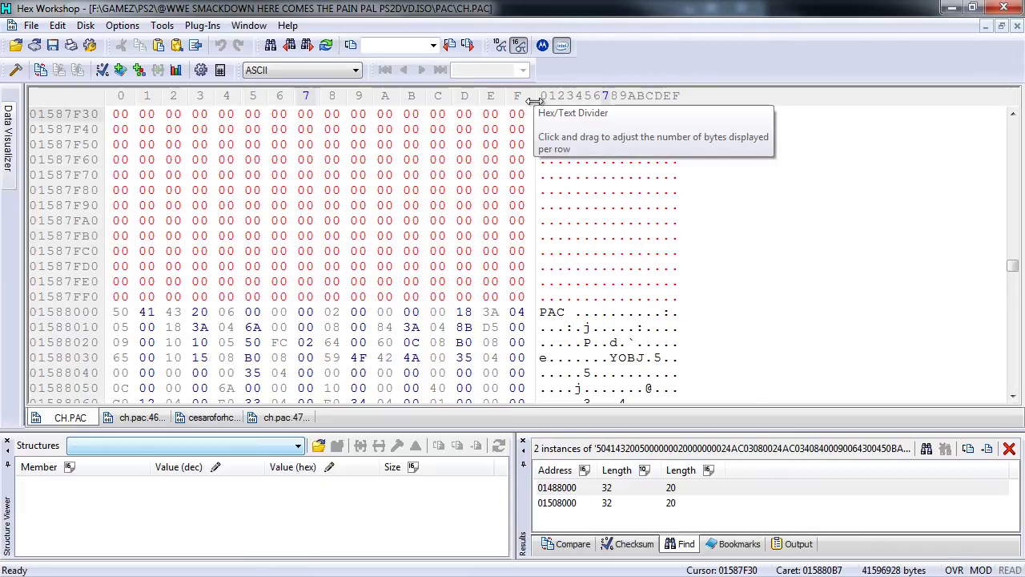
# - Display CH.PAC at four bytes per row and go to hex offset 800 from the beginning of the file
pyautogui.moveTo(536, 96); pyautogui.dragTo(221, 107)
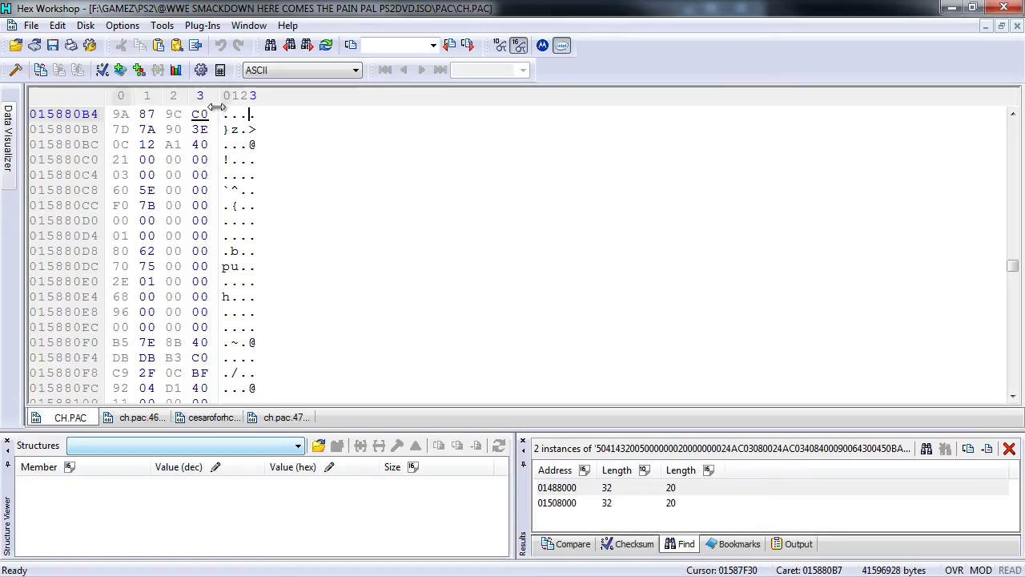
pyautogui.rightClick(91, 174)
pyautogui.click(122, 268)
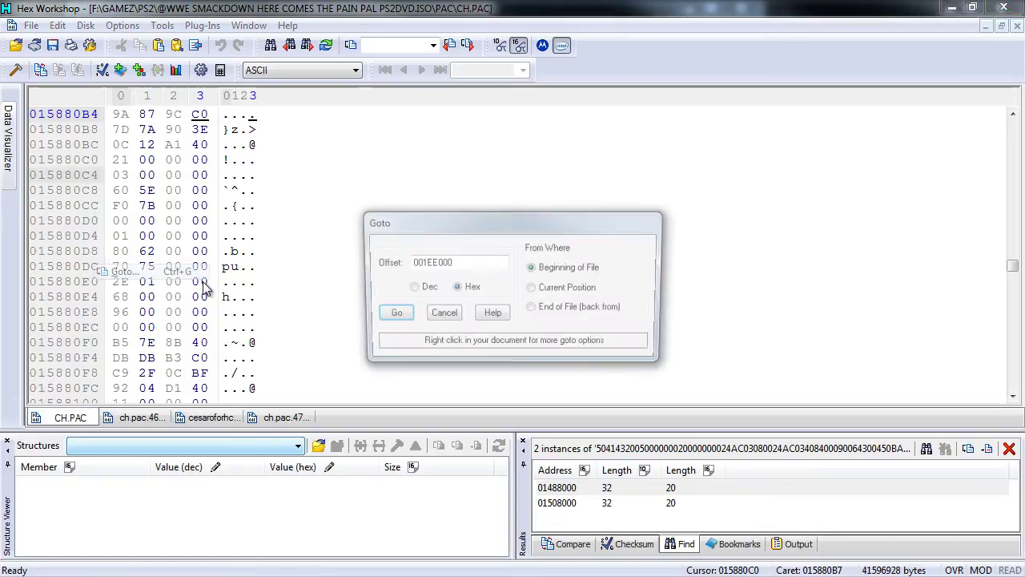
pyautogui.moveTo(448, 267); pyautogui.dragTo(331, 251)
pyautogui.write('800')
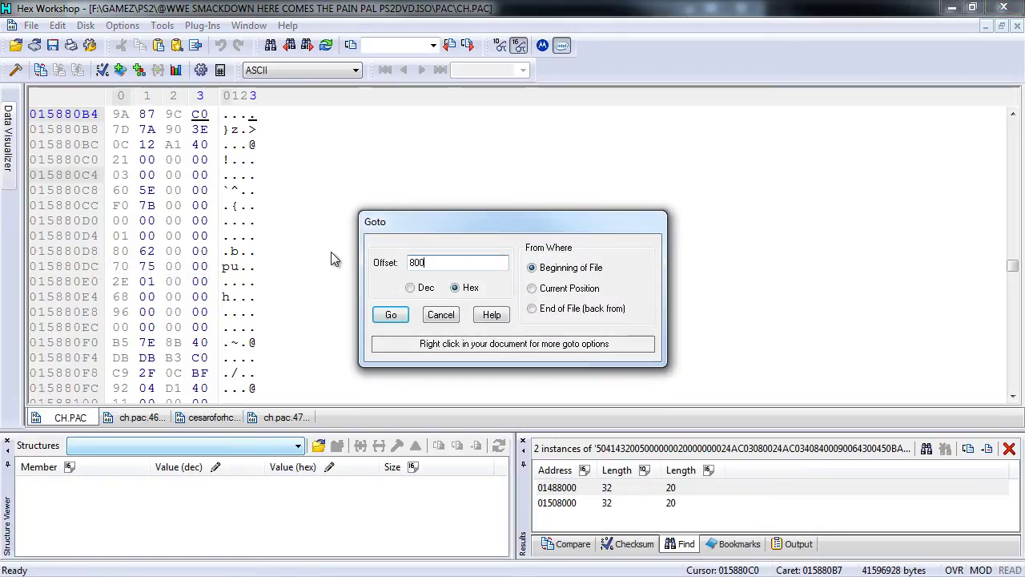
pyautogui.click(391, 314)
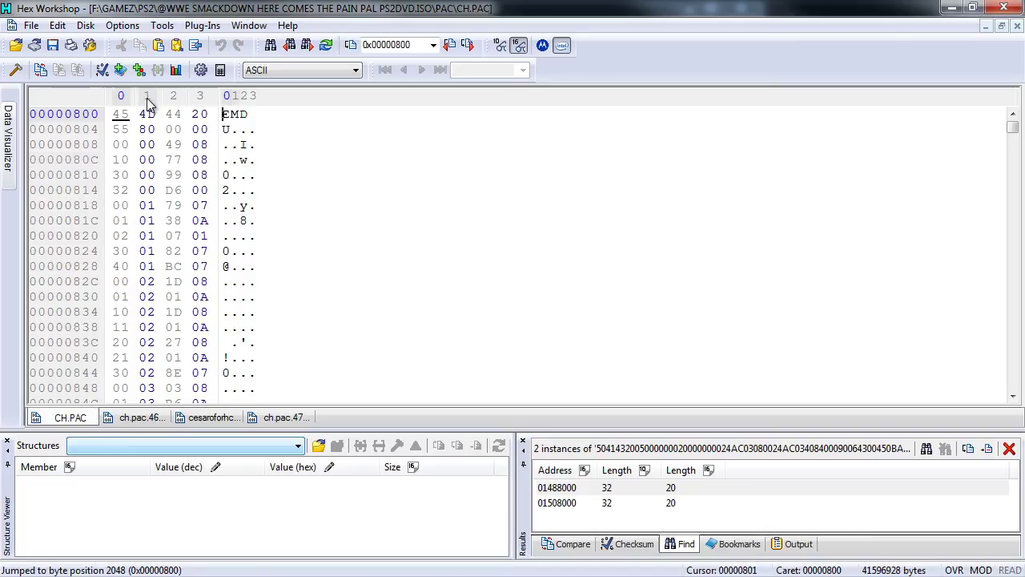
# - Examine the table rows after offset 800 in CH.PAC and look up Chris Benoit's ID on the HCTP Character IDs page in Firefox
pyautogui.click(150, 231)
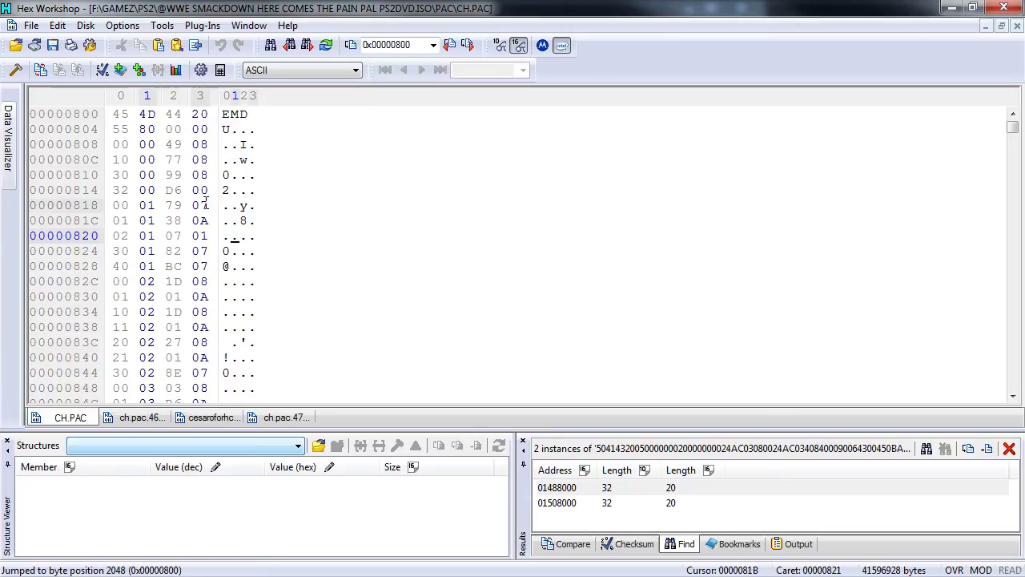
pyautogui.press('Down')
pyautogui.press('Right')
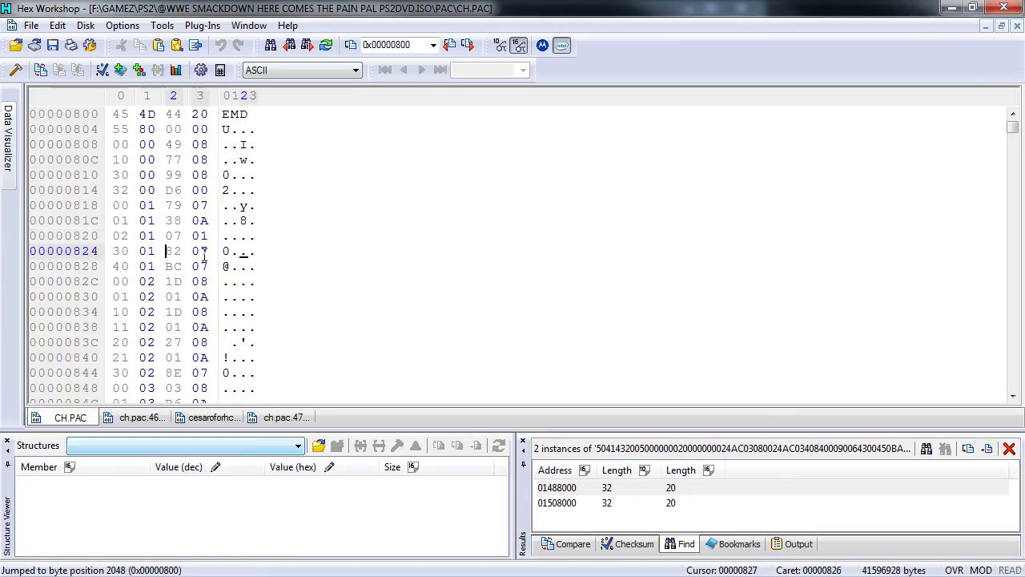
pyautogui.click(140, 267)
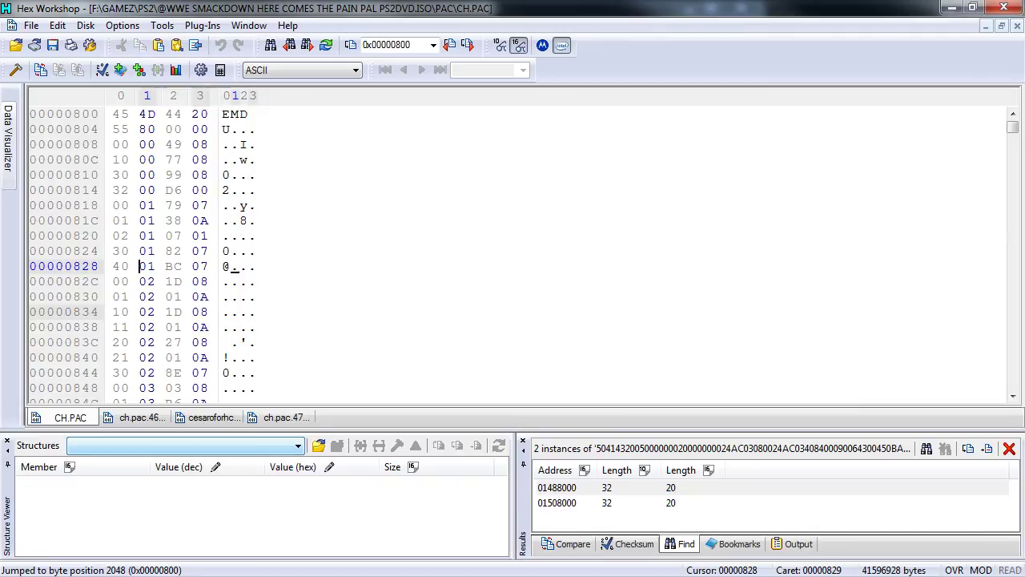
pyautogui.hotkey('alt', 'Tab')
pyautogui.click(282, 50)
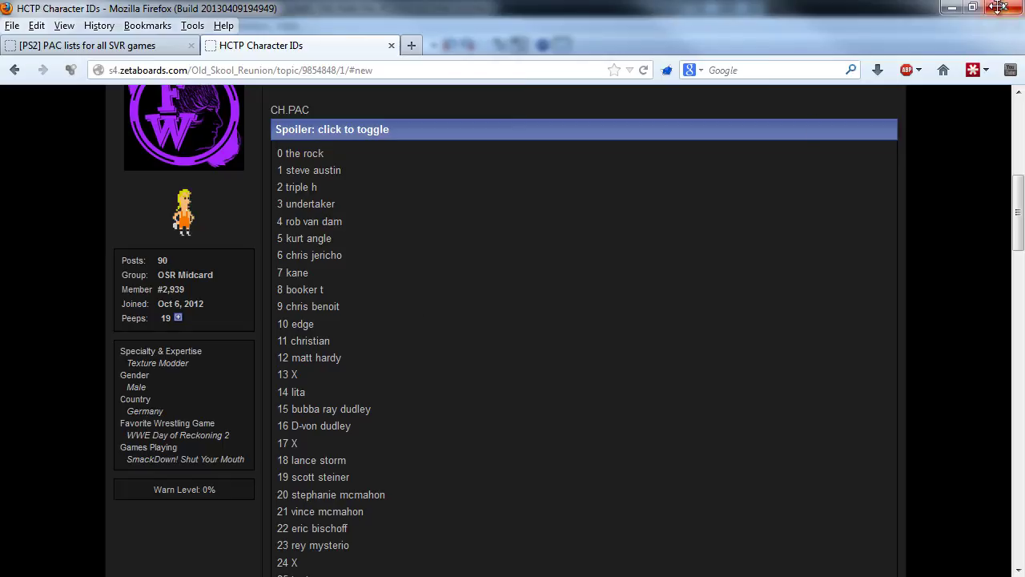
pyautogui.hotkey('alt', 'Tab')
# - Locate the two ID 09 entries at 000008BC and 000008C0 in CH.PAC and place the caret on byte 000008BE
pyautogui.scroll(-11, 175, 295)
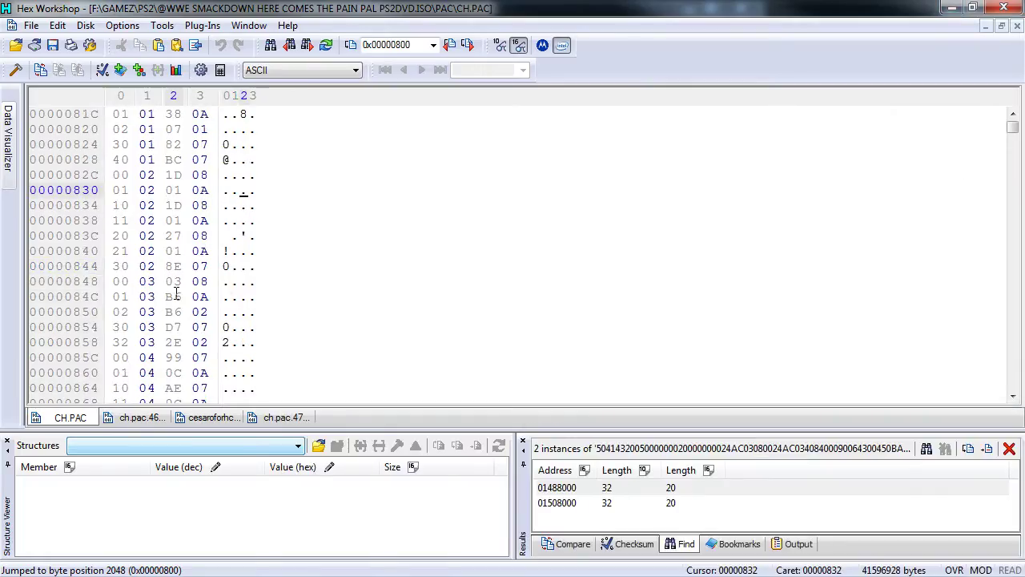
pyautogui.scroll(-1, 175, 295)
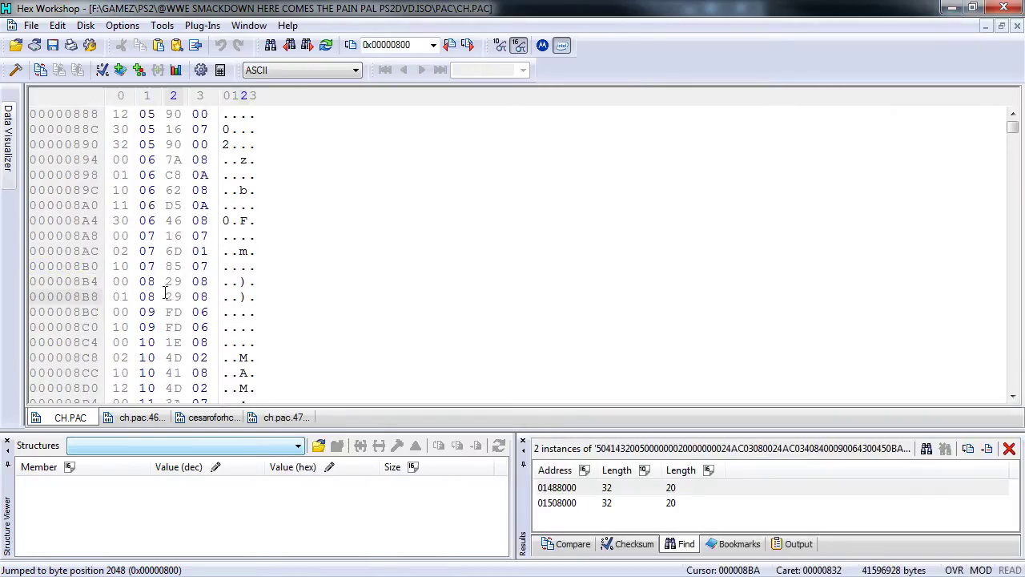
pyautogui.moveTo(170, 313); pyautogui.dragTo(200, 314)
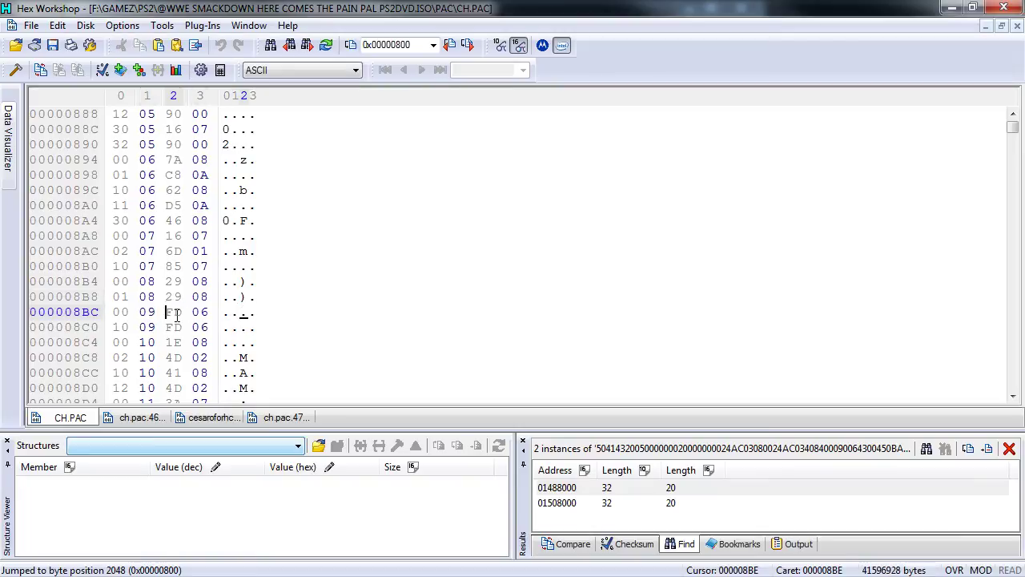
pyautogui.click(192, 327)
pyautogui.click(183, 312)
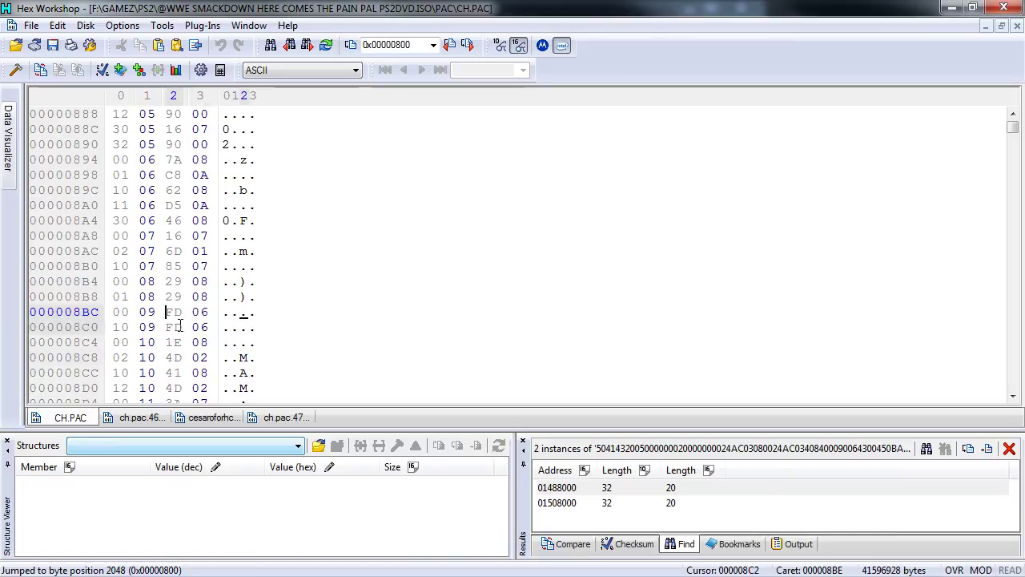
# - Find the last row of non-zero data before the end padding in cesaroforhctp.PAC
pyautogui.click(207, 417)
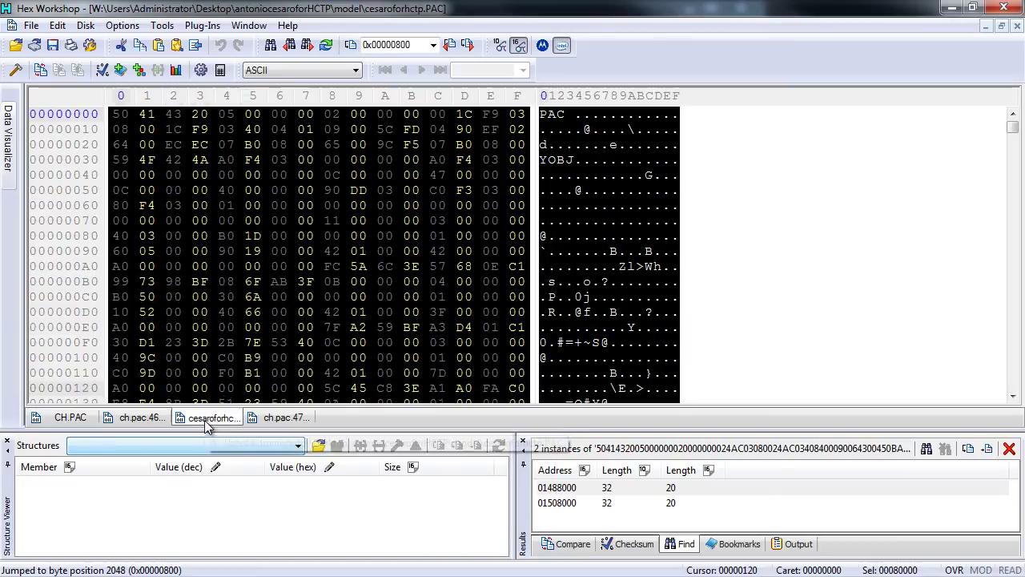
pyautogui.click(584, 175)
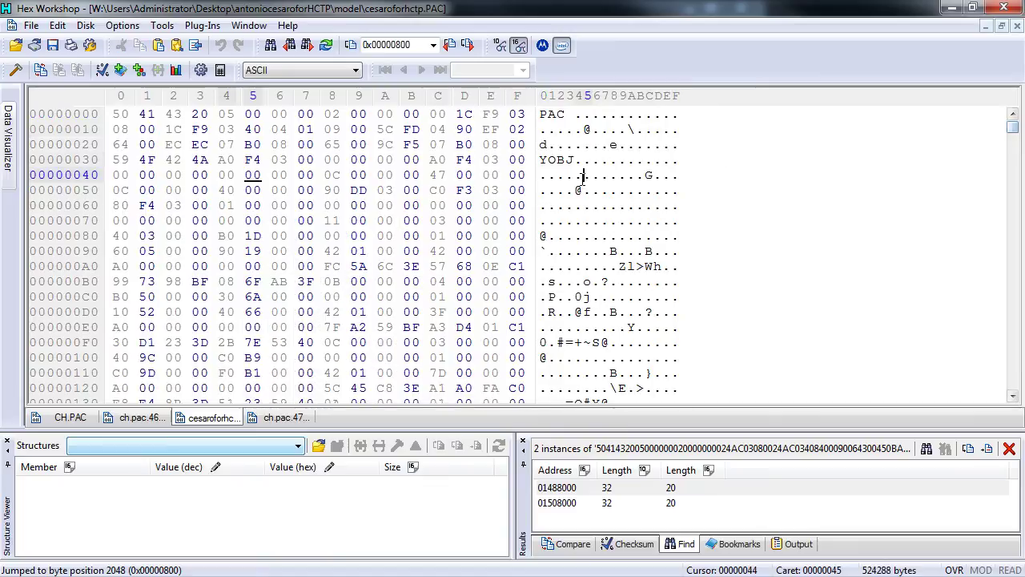
pyautogui.moveTo(1013, 129); pyautogui.dragTo(1012, 383)
pyautogui.click(651, 244)
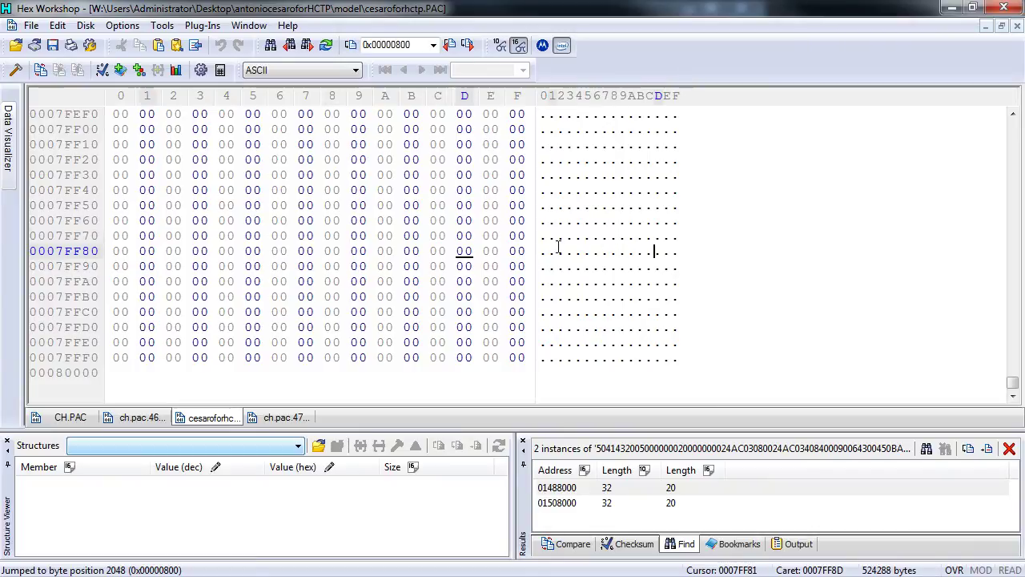
pyautogui.scroll(4, 561, 249)
pyautogui.click(543, 144)
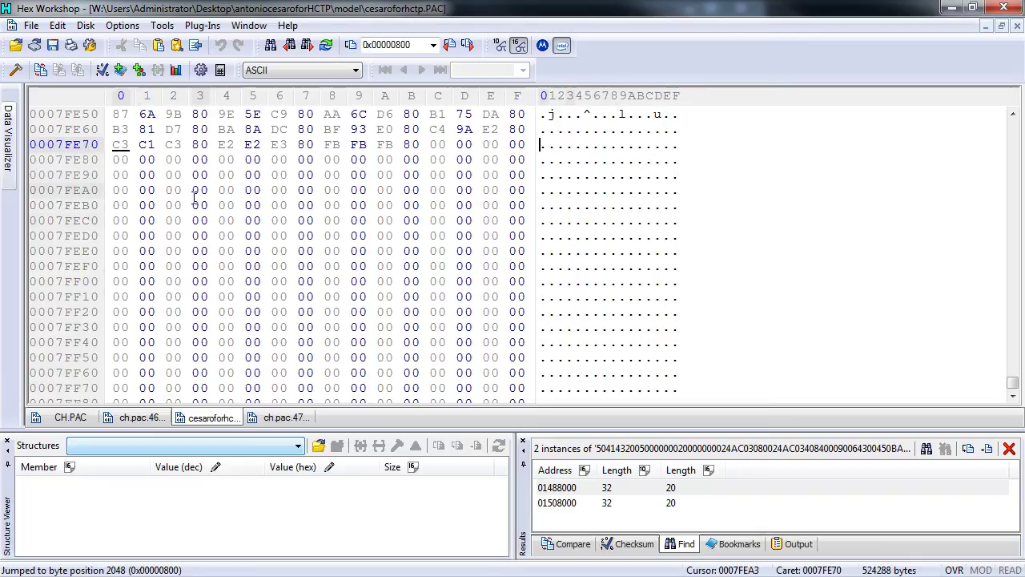
pyautogui.click(115, 160)
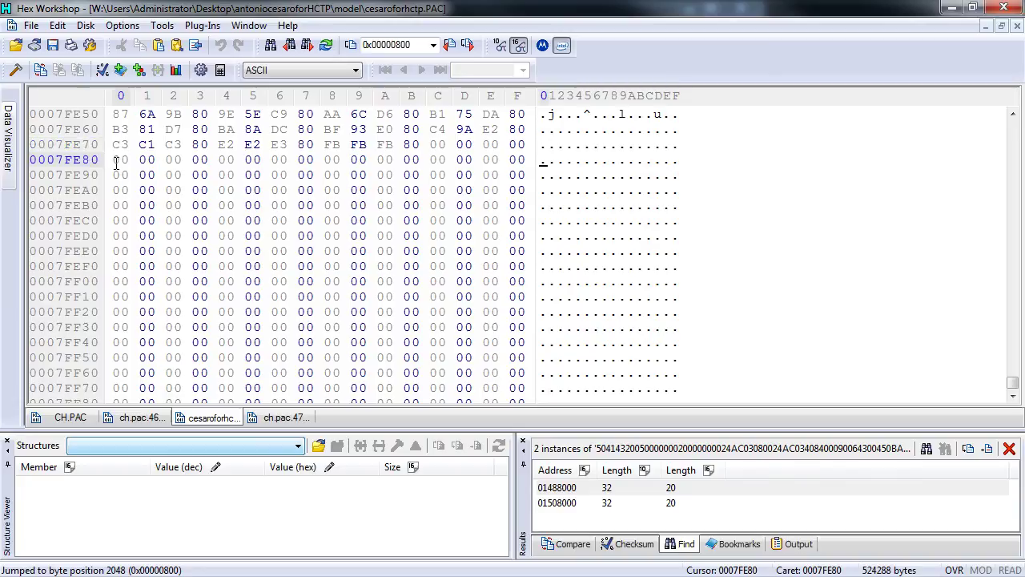
# - Copy the address of the last data row, 0007FE70, from the new-bookmark settings without adding the bookmark
pyautogui.click(120, 147)
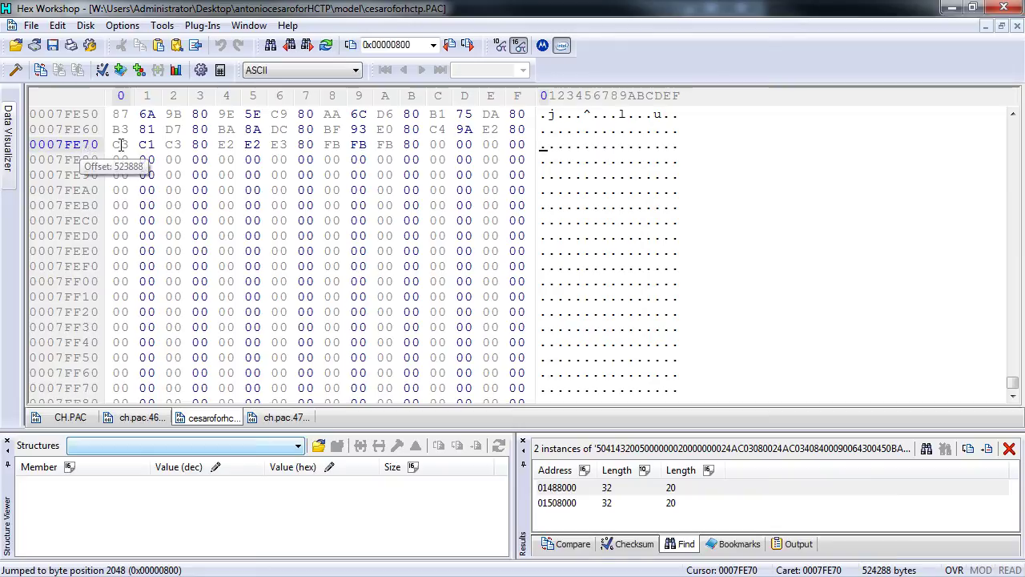
pyautogui.hotkey('ctrl', 'b')
pyautogui.press('Tab')
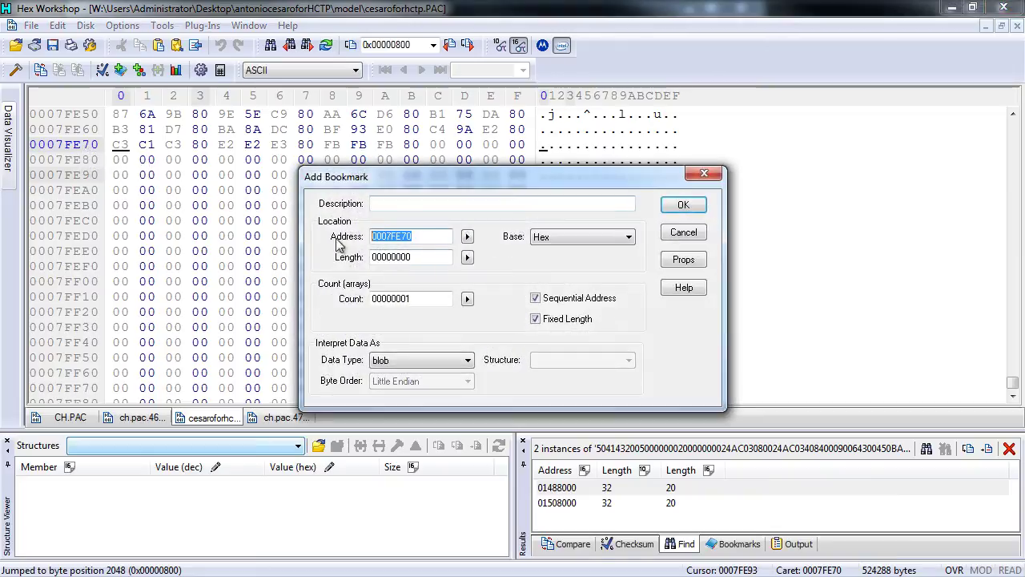
pyautogui.click(687, 235)
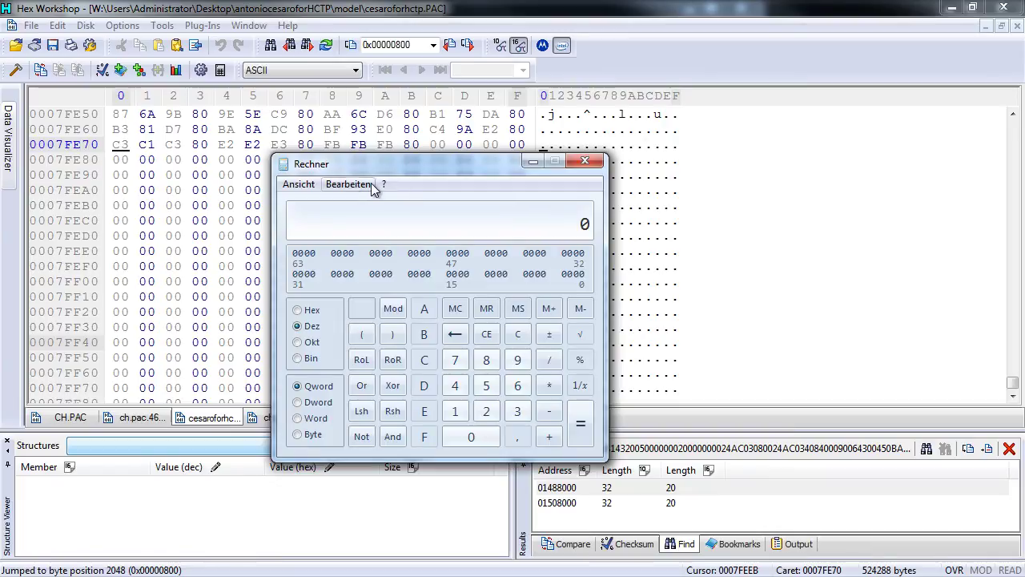
# - In Calculator's hexadecimal mode, paste the copied address 7FE70 and divide it by 100
pyautogui.click(305, 187)
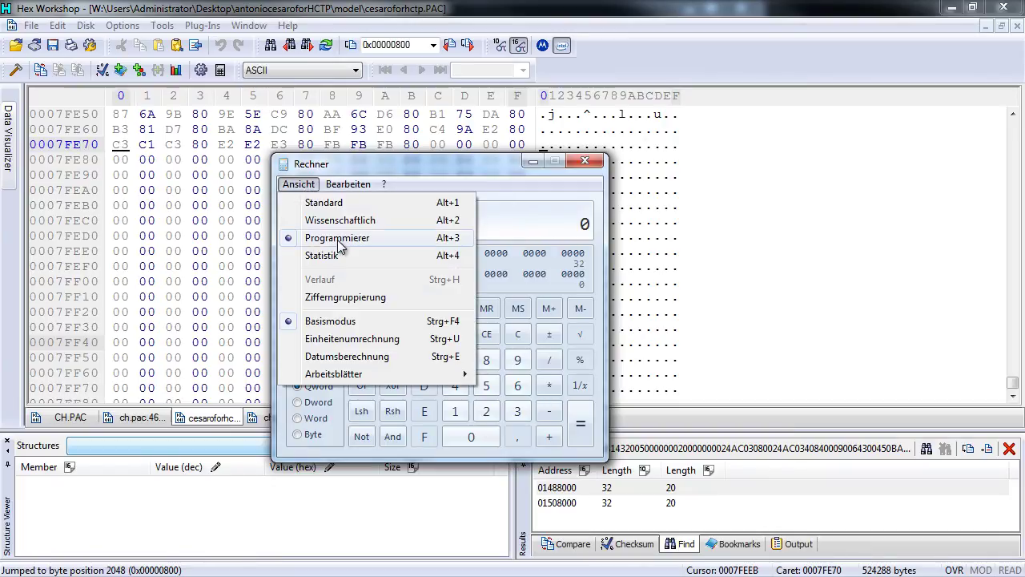
pyautogui.click(403, 164)
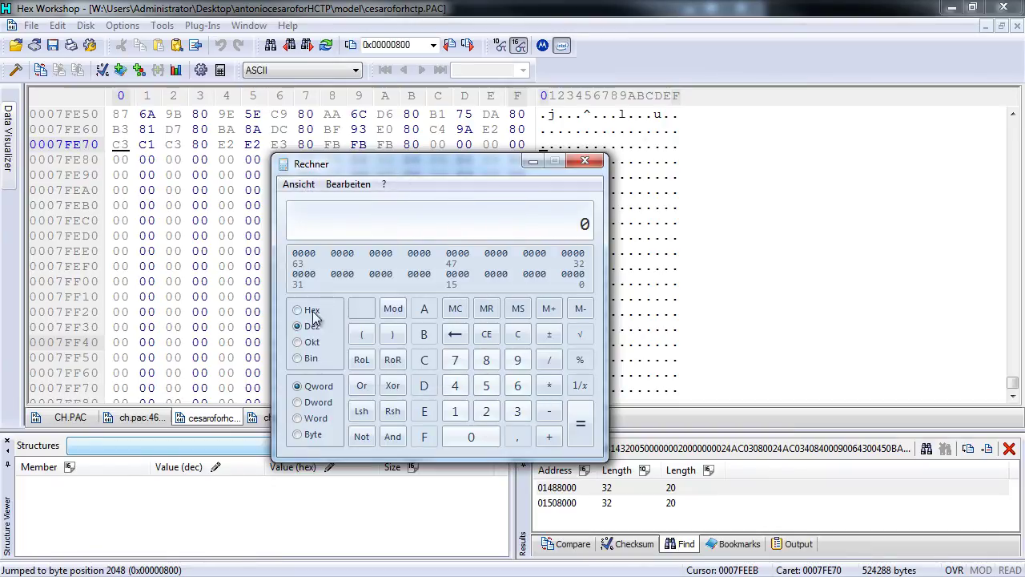
pyautogui.rightClick(470, 219)
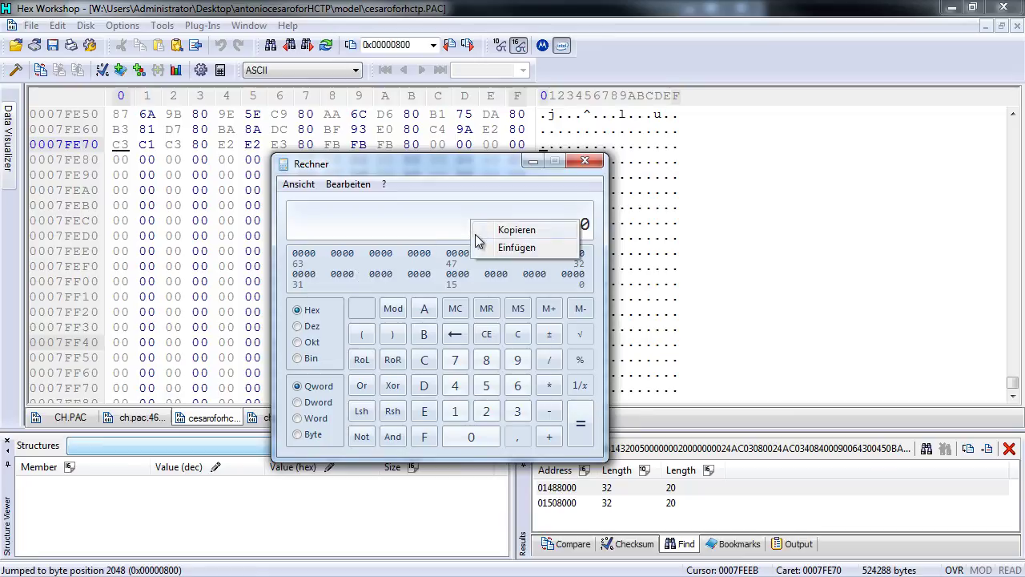
pyautogui.click(516, 247)
pyautogui.moveTo(481, 163); pyautogui.dragTo(556, 160)
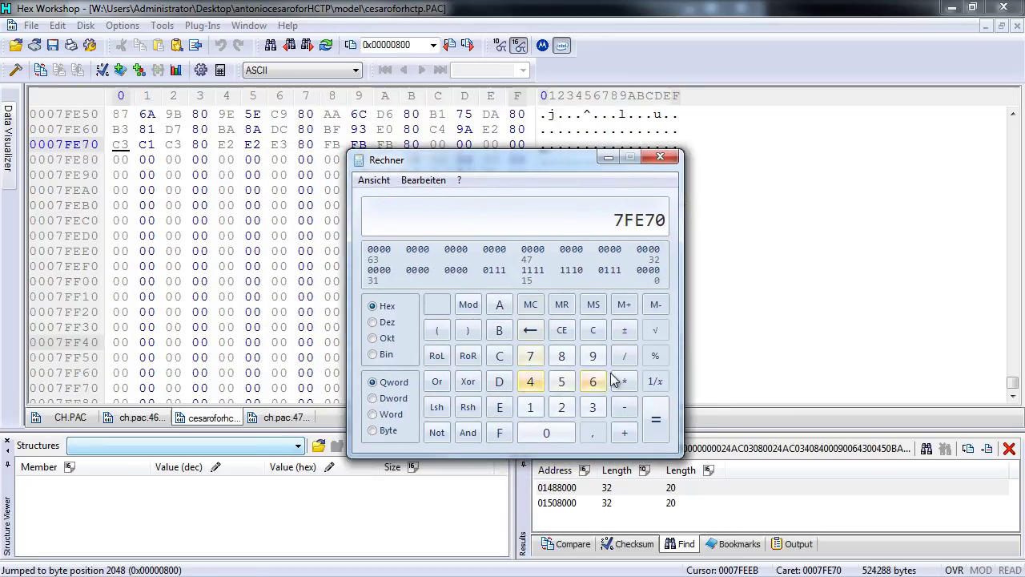
pyautogui.click(532, 410)
pyautogui.doubleClick(546, 431)
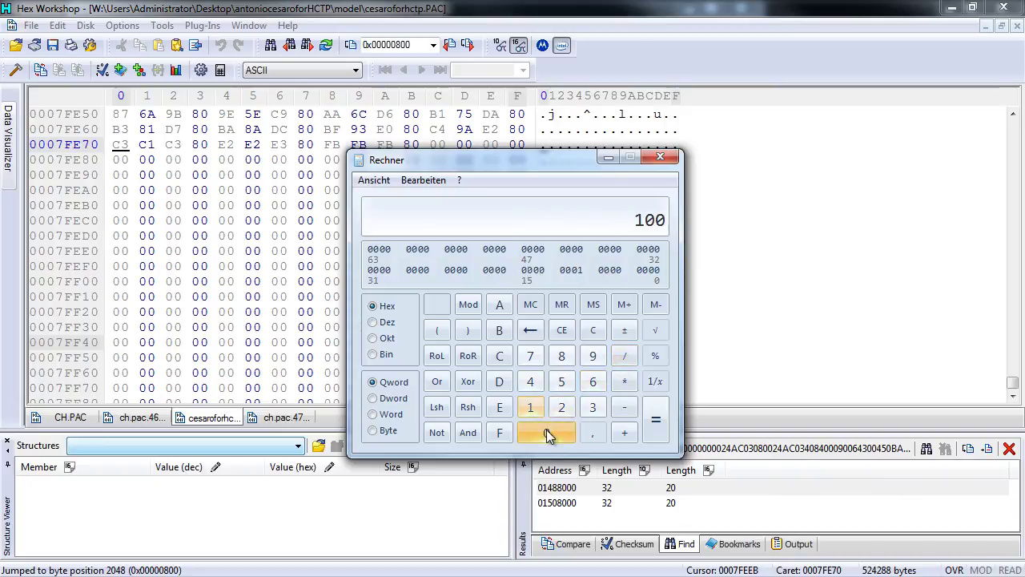
pyautogui.click(658, 424)
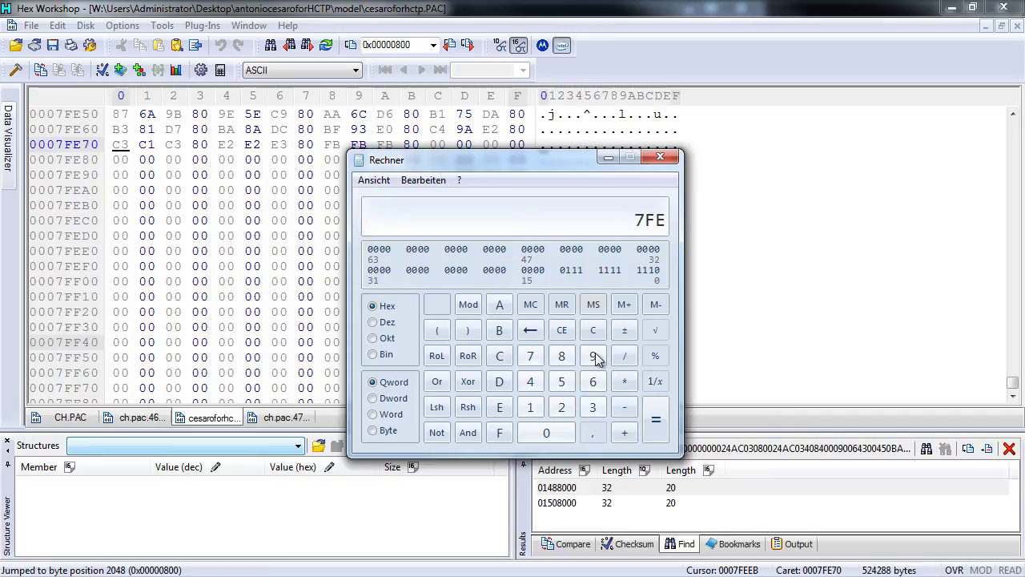
# - Add 1 to the hexadecimal division result in Calculator and move its window clear of the hex bytes
pyautogui.click(626, 433)
pyautogui.click(530, 407)
pyautogui.click(652, 418)
pyautogui.moveTo(561, 164); pyautogui.dragTo(704, 161)
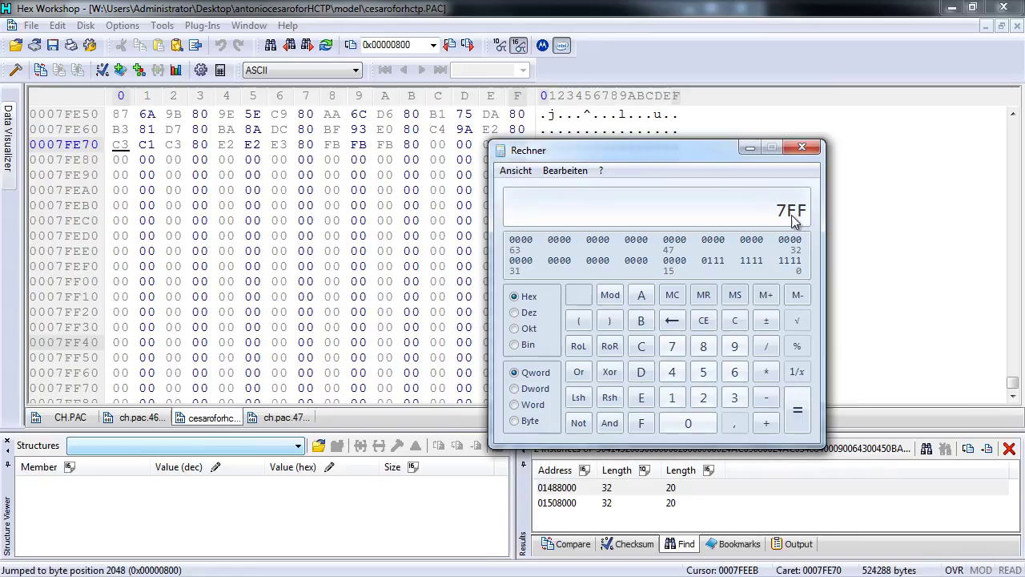
# - Change the last two bytes of the ID 09 entry at 000008BC in CH.PAC to FF 07
pyautogui.click(77, 422)
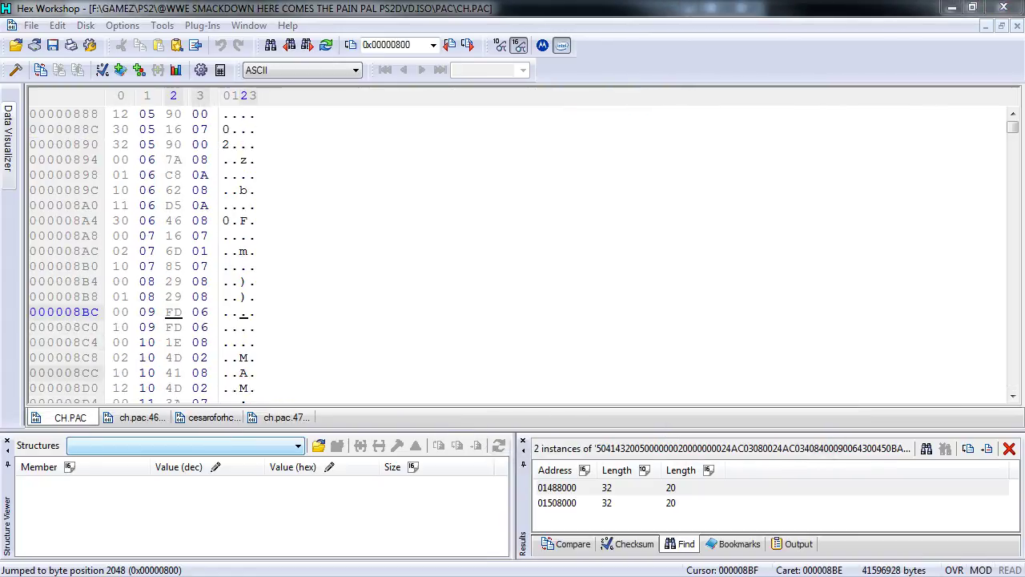
pyautogui.hotkey('alt', 'Tab')
pyautogui.hotkey('alt', 'Tab')
pyautogui.hotkey('alt', 'Tab')
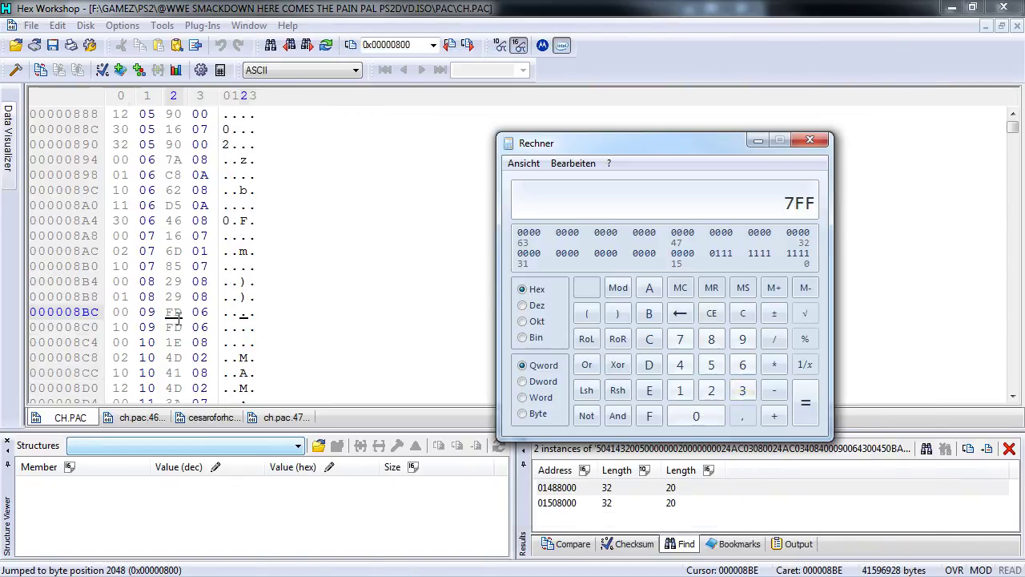
pyautogui.hotkey('alt', 'Tab')
pyautogui.write('F ')
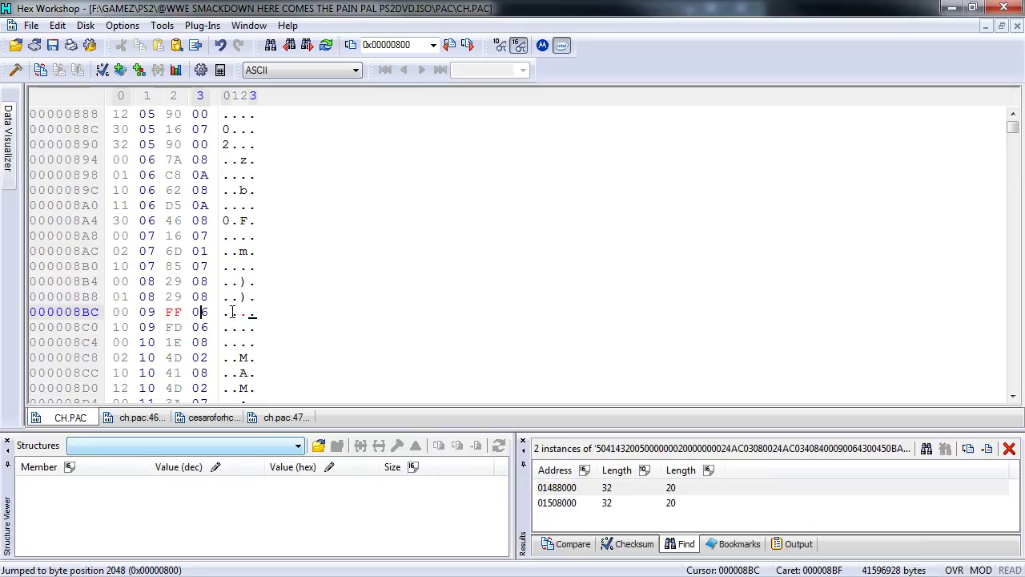
pyautogui.write('07')
# - Set the last two bytes of the entry at 000008C0 to FF 07, then save CH.PAC and close Hex Workshop
pyautogui.click(241, 327)
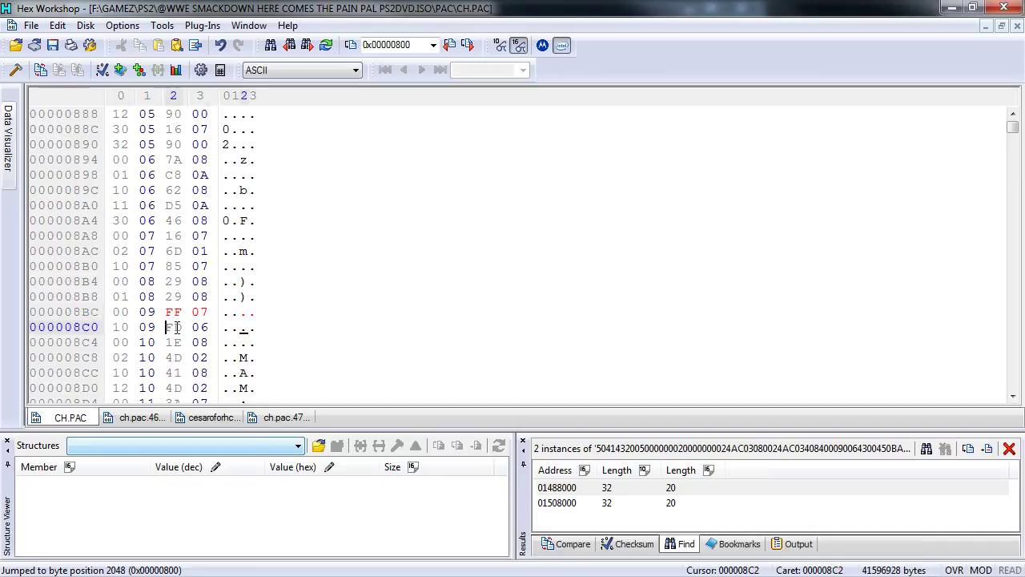
pyautogui.write('F07')
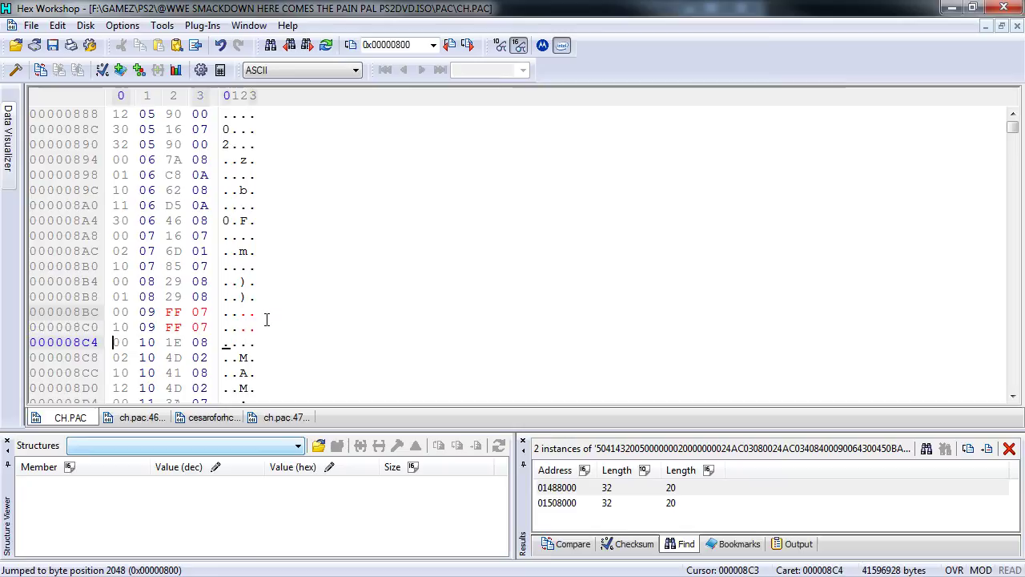
pyautogui.click(53, 45)
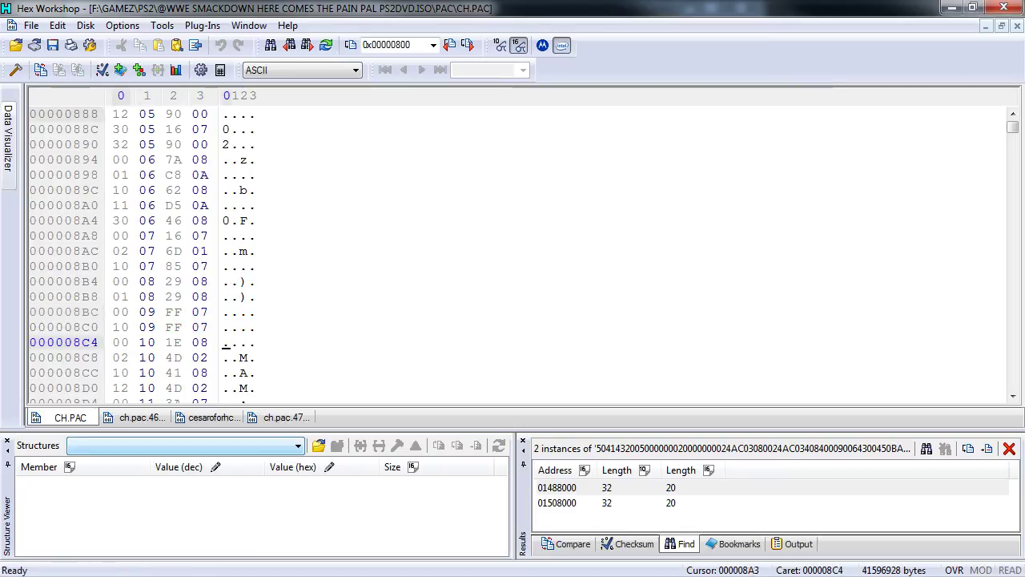
pyautogui.click(1003, 8)
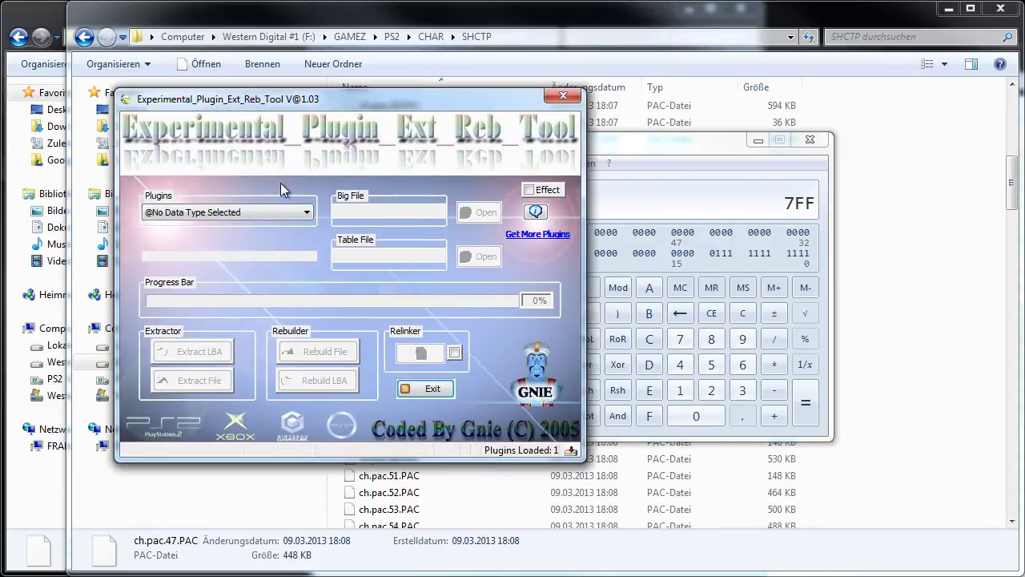
# - Choose the Shrinker_ps2_psp_CdDvd5_iso.epi plugin in Experimental_Plugin_Ext_Reb_Tool
pyautogui.click(306, 212)
pyautogui.click(210, 354)
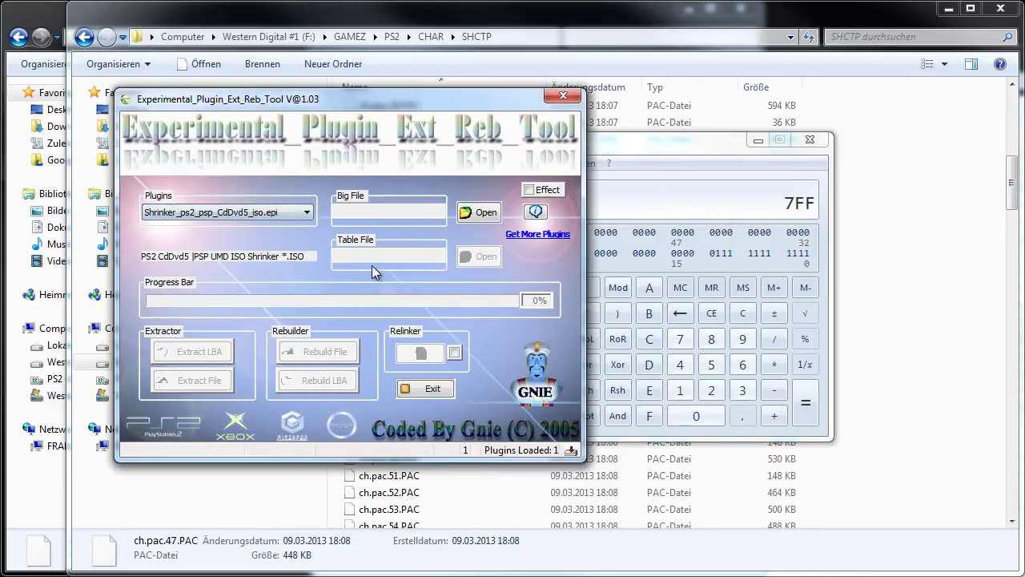
# - Load WWE SmackDown Here Comes the Pain PAL PS2DVD.ISO from GAMEZ\PS2 on drive F: as the big file
pyautogui.click(479, 212)
pyautogui.click(231, 92)
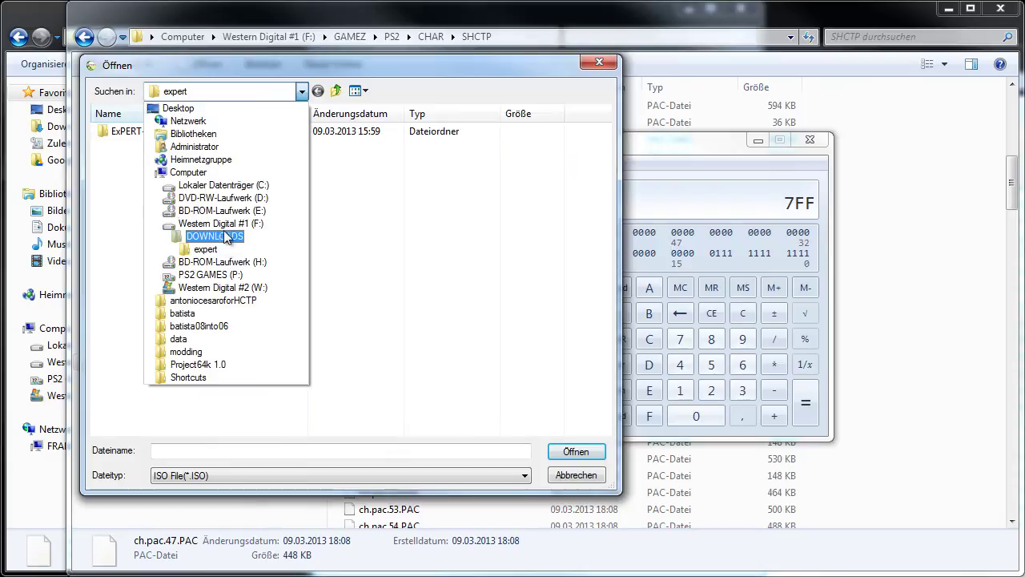
pyautogui.click(227, 225)
pyautogui.doubleClick(170, 272)
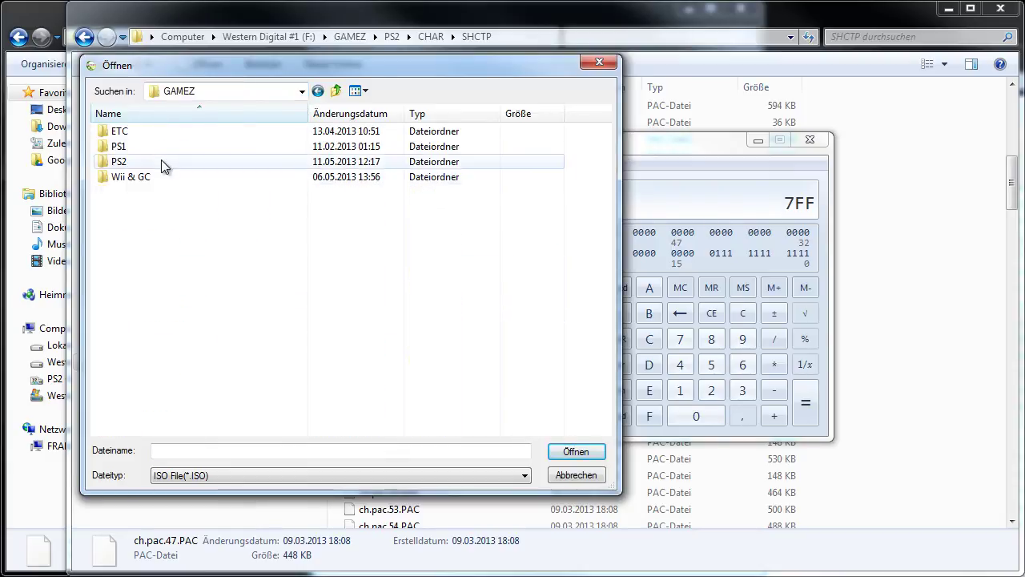
pyautogui.doubleClick(163, 160)
pyautogui.scroll(-15, 486, 182)
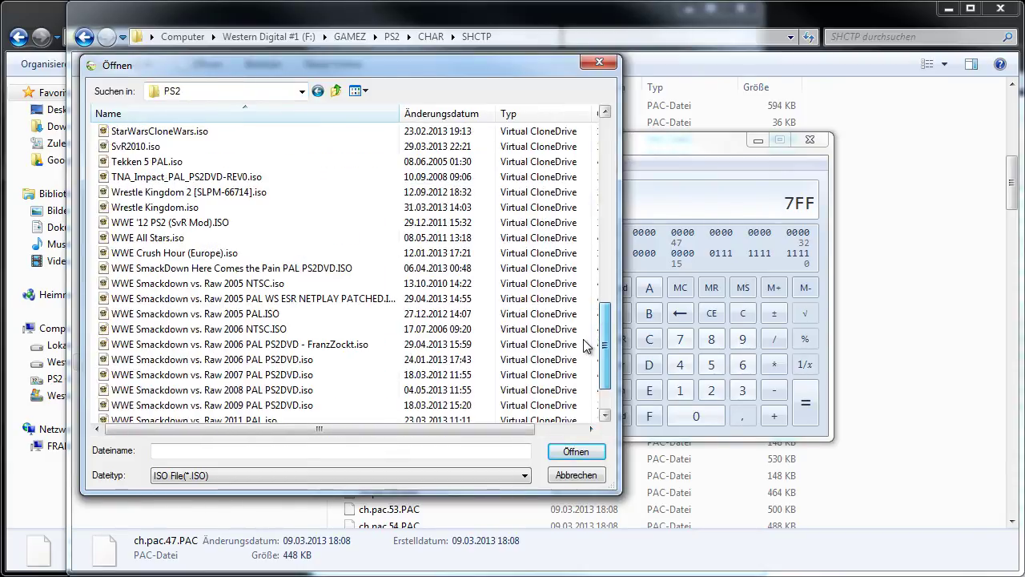
pyautogui.doubleClick(336, 268)
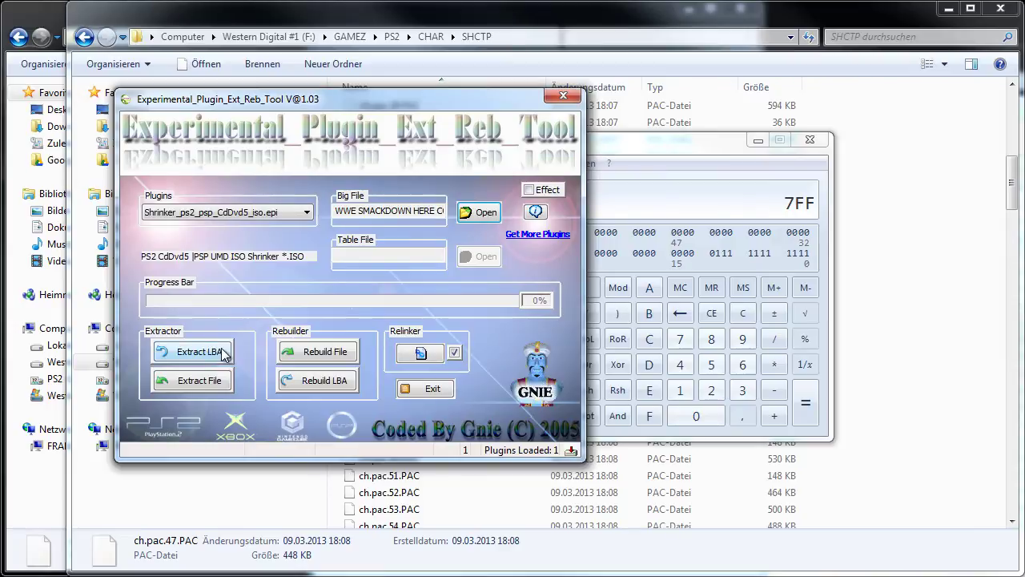
# - Extract the LBA of the loaded ISO and rebuild the file
pyautogui.click(199, 351)
pyautogui.click(405, 319)
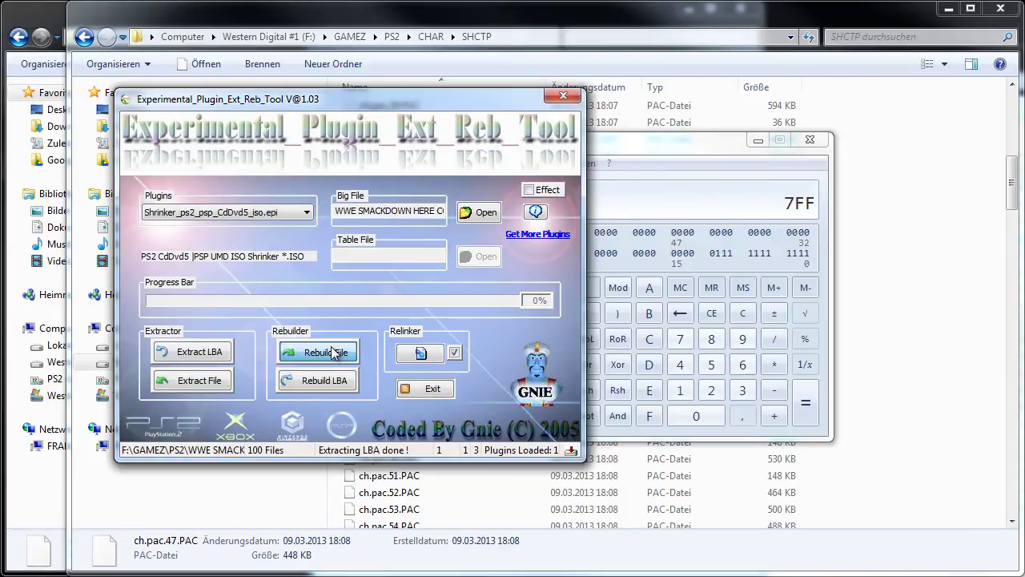
pyautogui.click(332, 353)
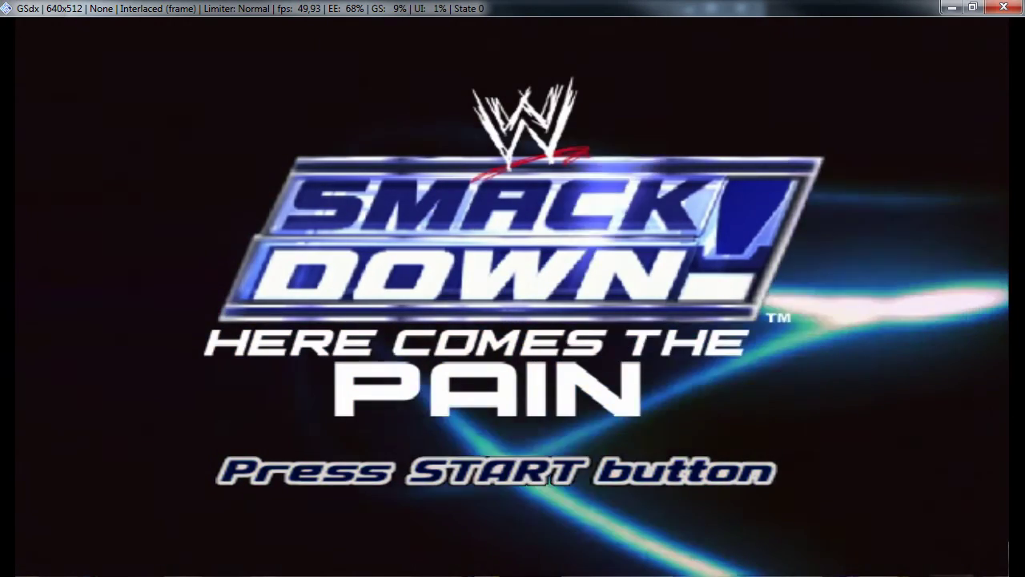
# - In the GSdx emulator window, start the game and set up a Single match with No Manager
pyautogui.press('Return')
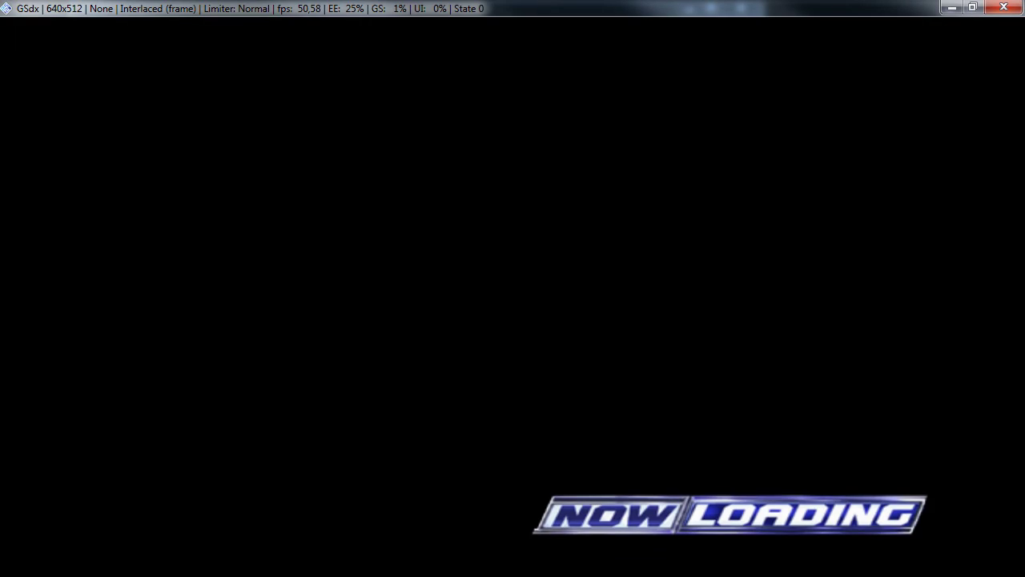
pyautogui.press('Return')
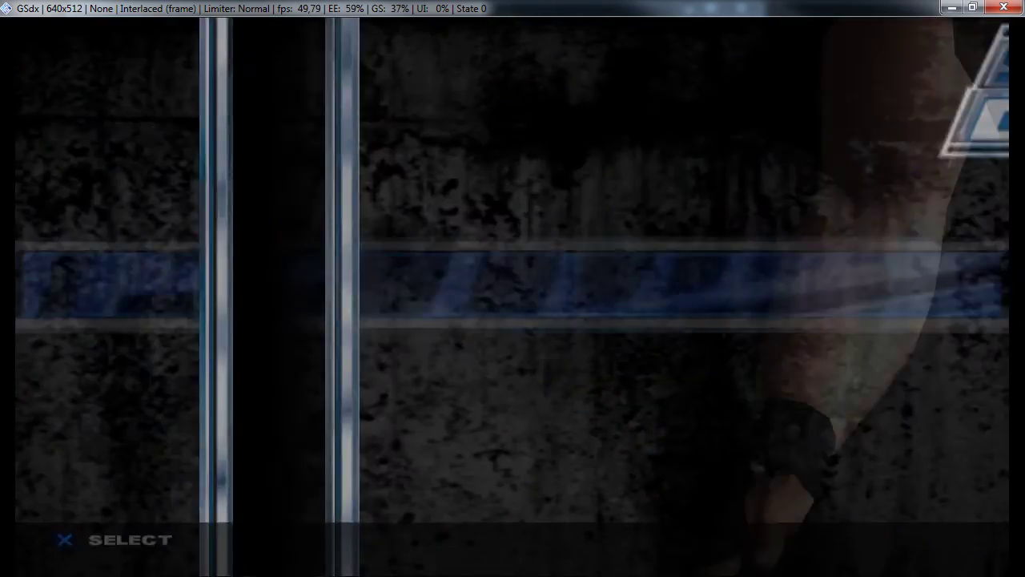
pyautogui.press('Return')
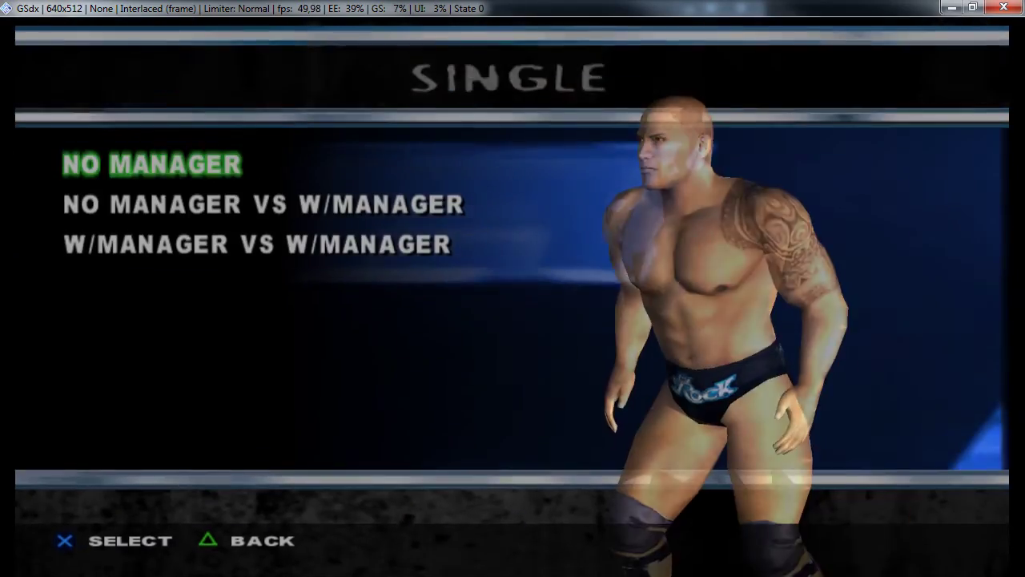
pyautogui.press('Return')
pyautogui.press('Return')
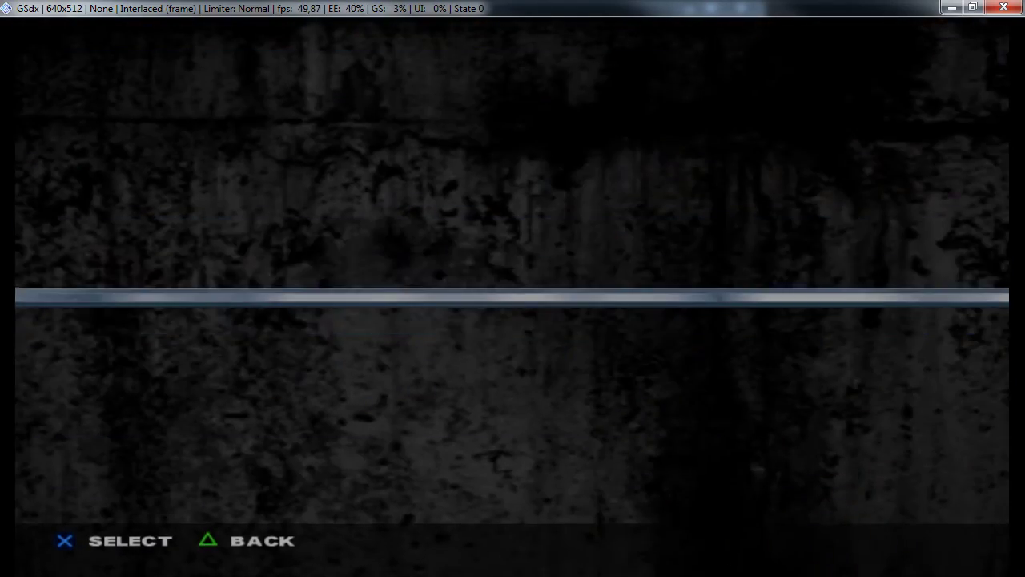
# - Choose Chris Benoit as the player 1 wrestler and accept his SmackDown icon setting
pyautogui.press('Down')
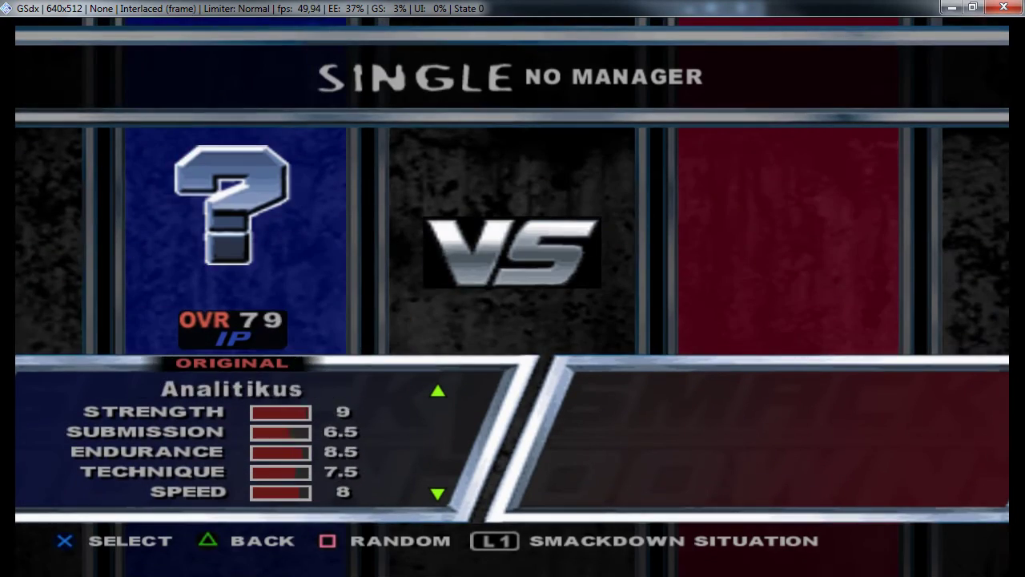
pyautogui.press('Down')
pyautogui.press('Down')
pyautogui.press('Down')
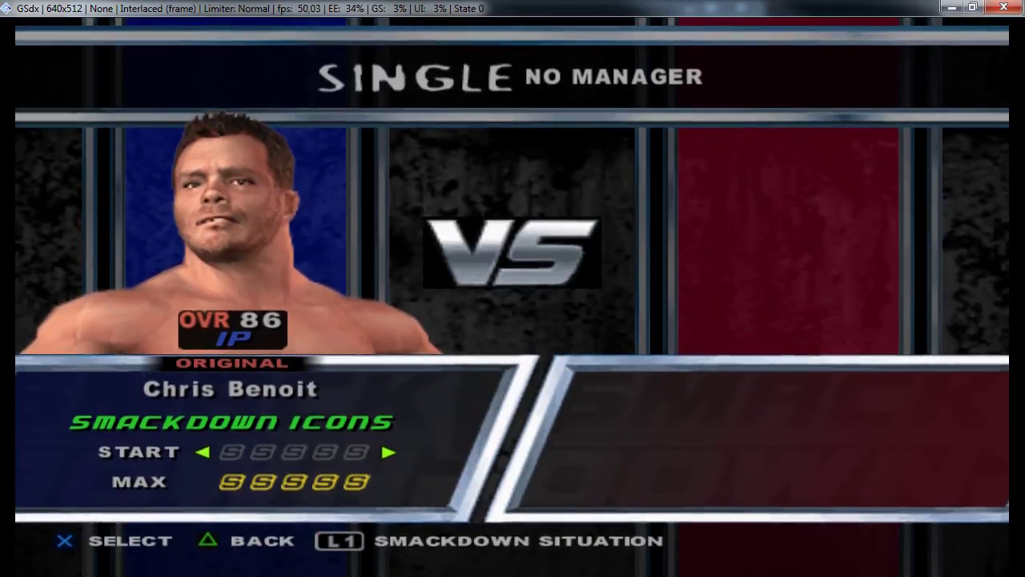
pyautogui.press('Return')
pyautogui.press('Return')
# - Return to Chris Benoit's attire selection, cycle through both attires and confirm one
pyautogui.press('BackSpace')
pyautogui.press('Right')
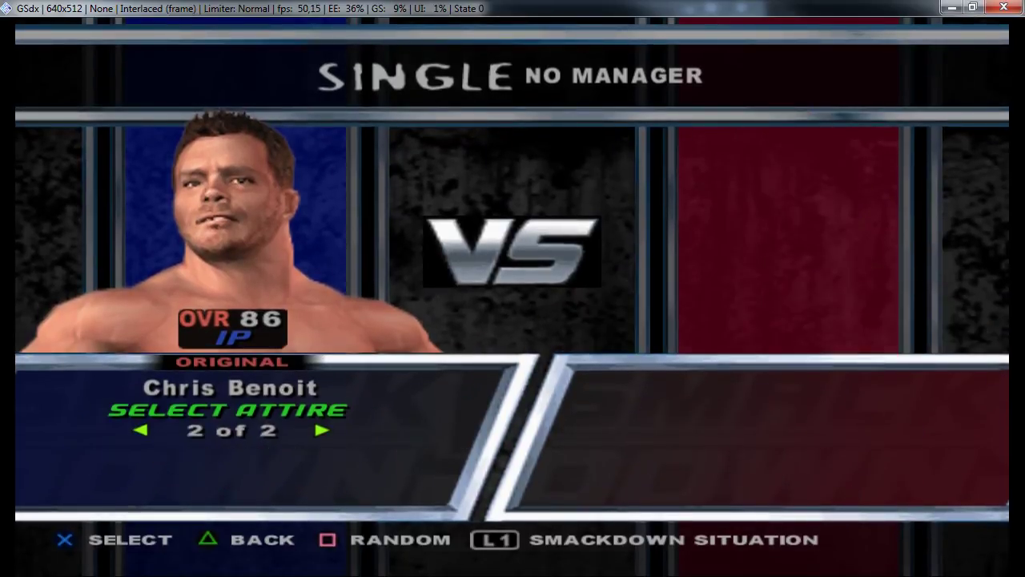
pyautogui.press('Left')
pyautogui.press('Left')
pyautogui.press('Right')
pyautogui.press('Left')
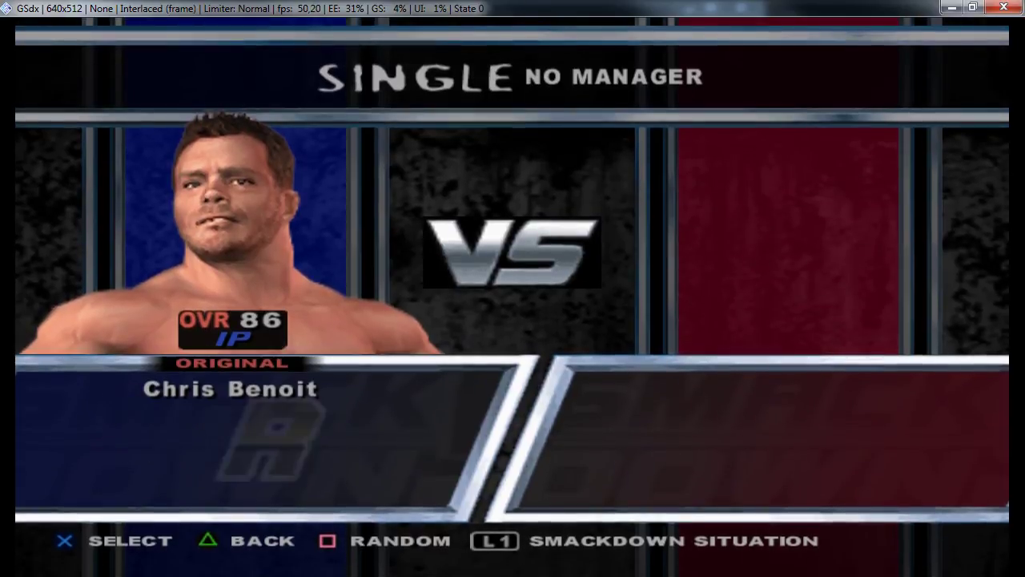
pyautogui.press('Return')
# - Choose Hillbilly Jim as the computer opponent and confirm him
pyautogui.press('Down')
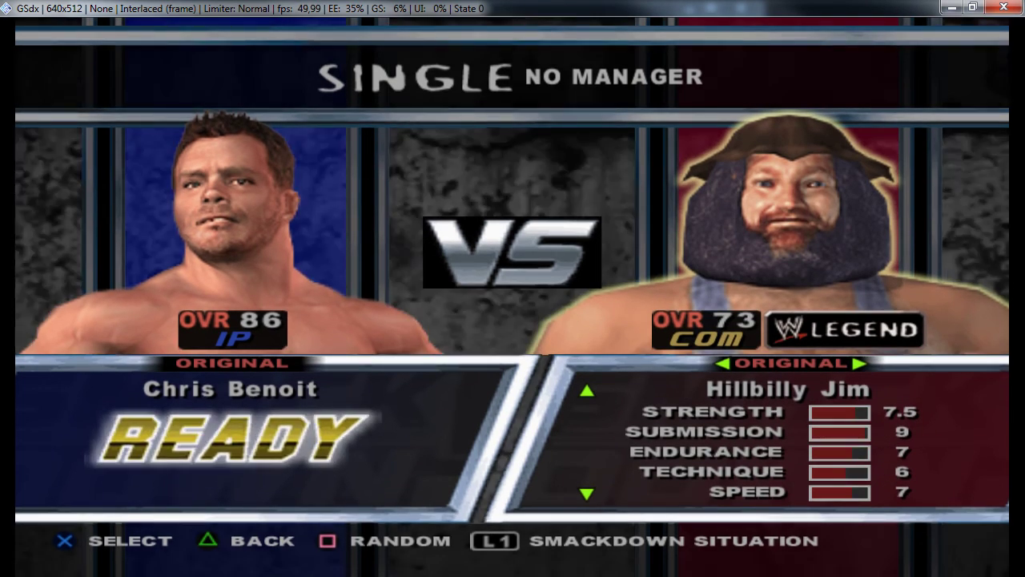
pyautogui.press('Return')
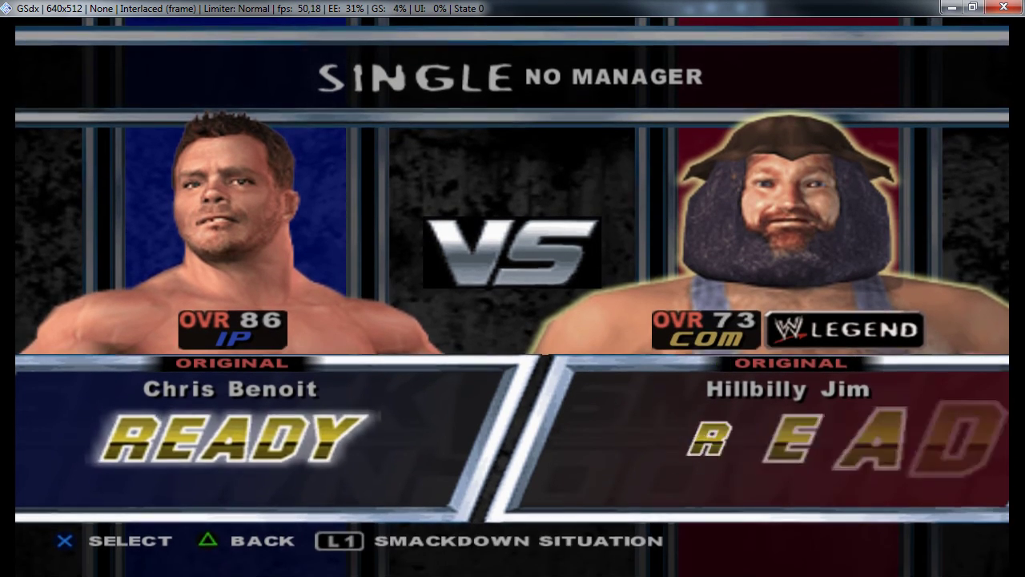
pyautogui.press('Return')
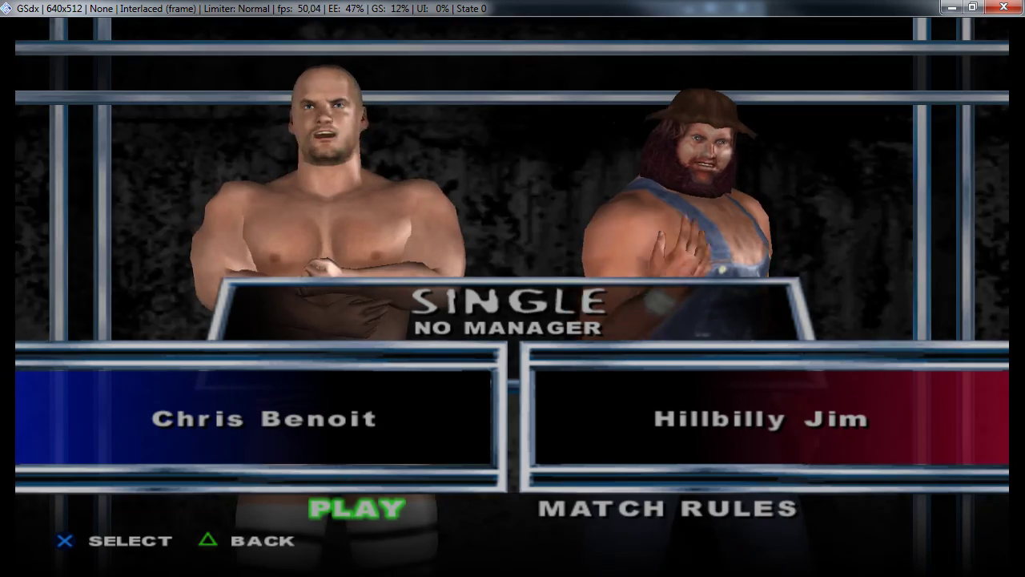
# - Check the match rules without changing them, then start the match
pyautogui.press('Right')
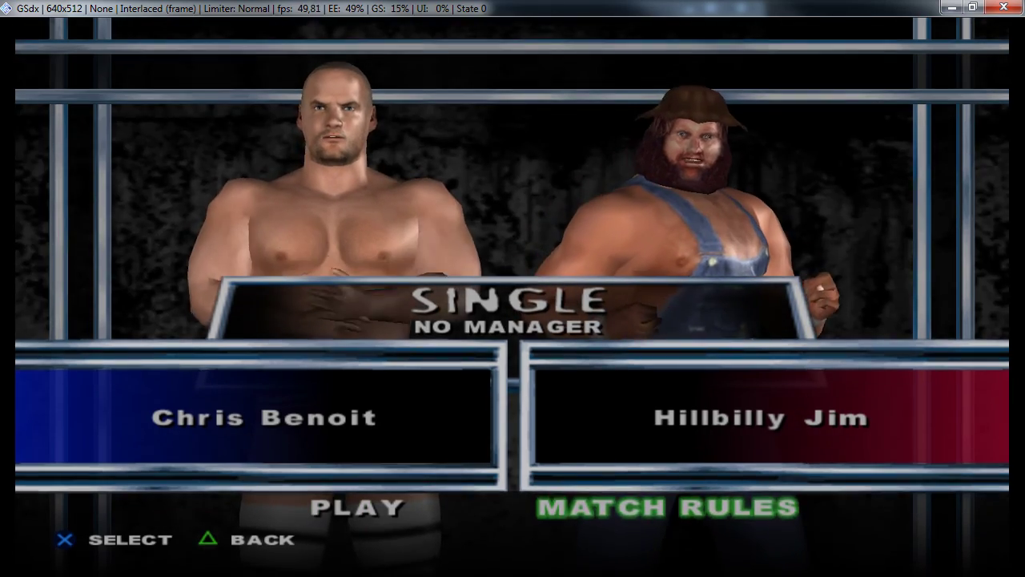
pyautogui.press('Return')
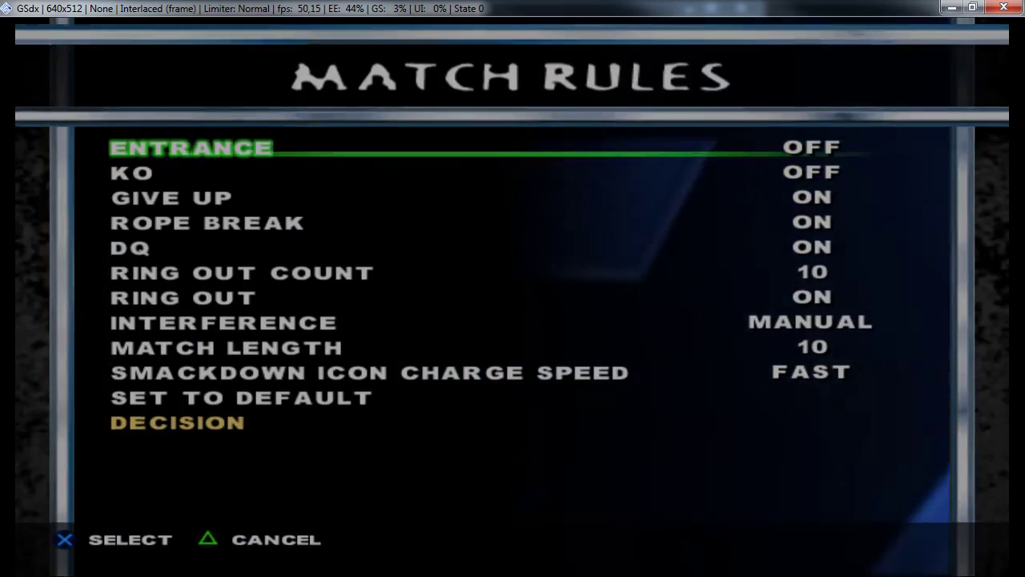
pyautogui.press('BackSpace')
pyautogui.press('Left')
pyautogui.press('Return')
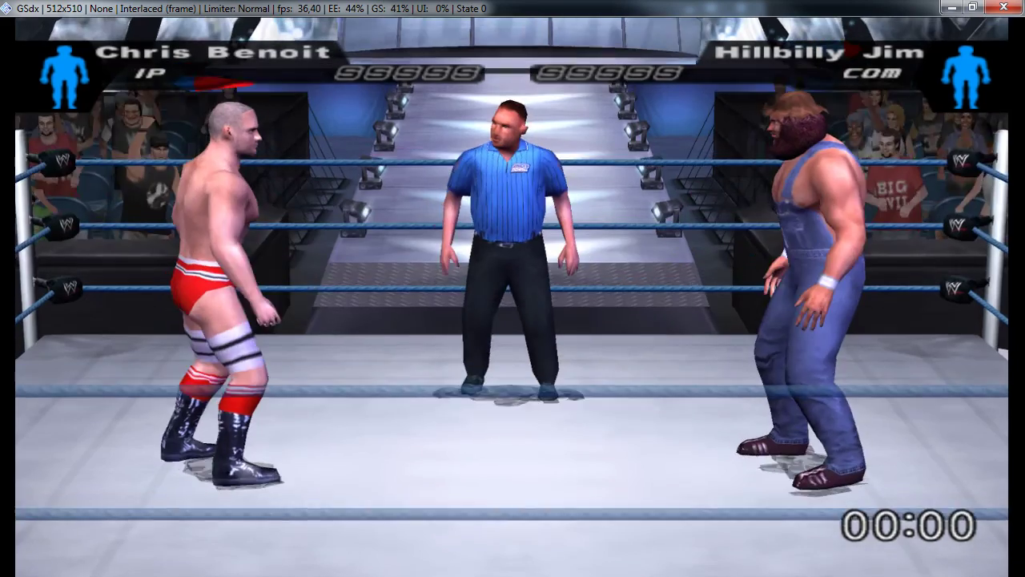
# - Move Chris Benoit around the ring against Hillbilly Jim to inspect the replaced wrestler model in play
pyautogui.press('Right')
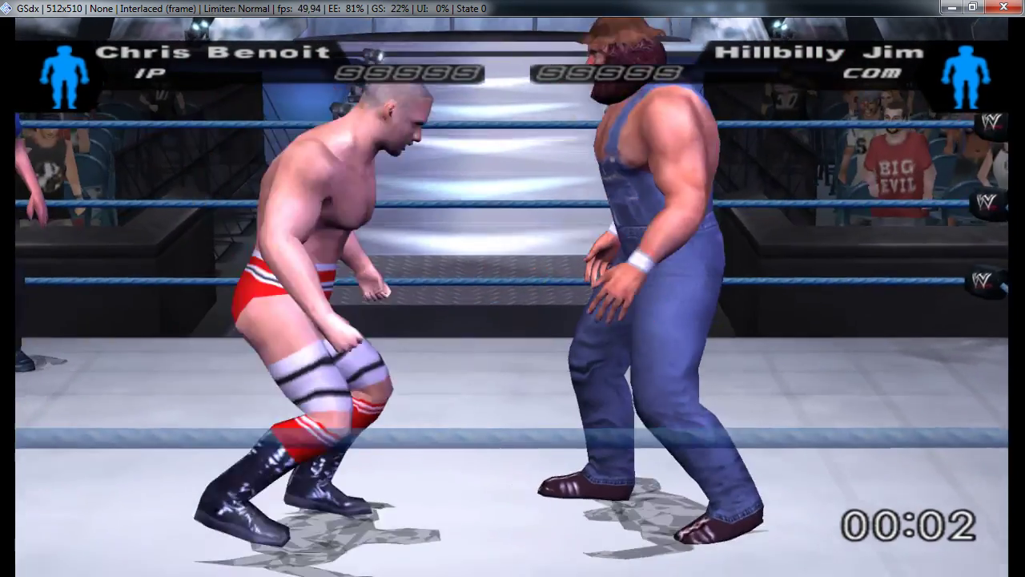
pyautogui.press('Left')
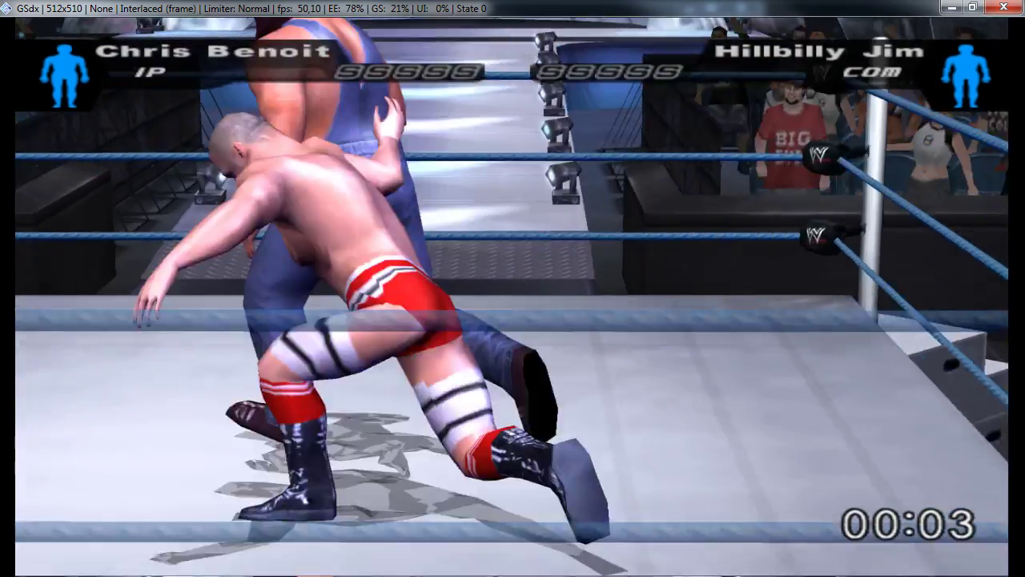
pyautogui.press('Left')
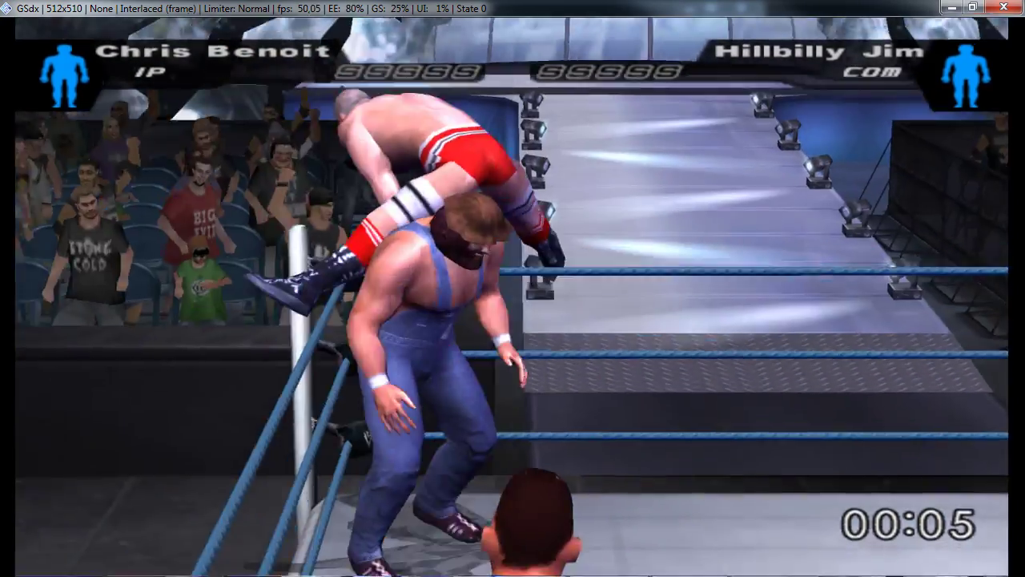